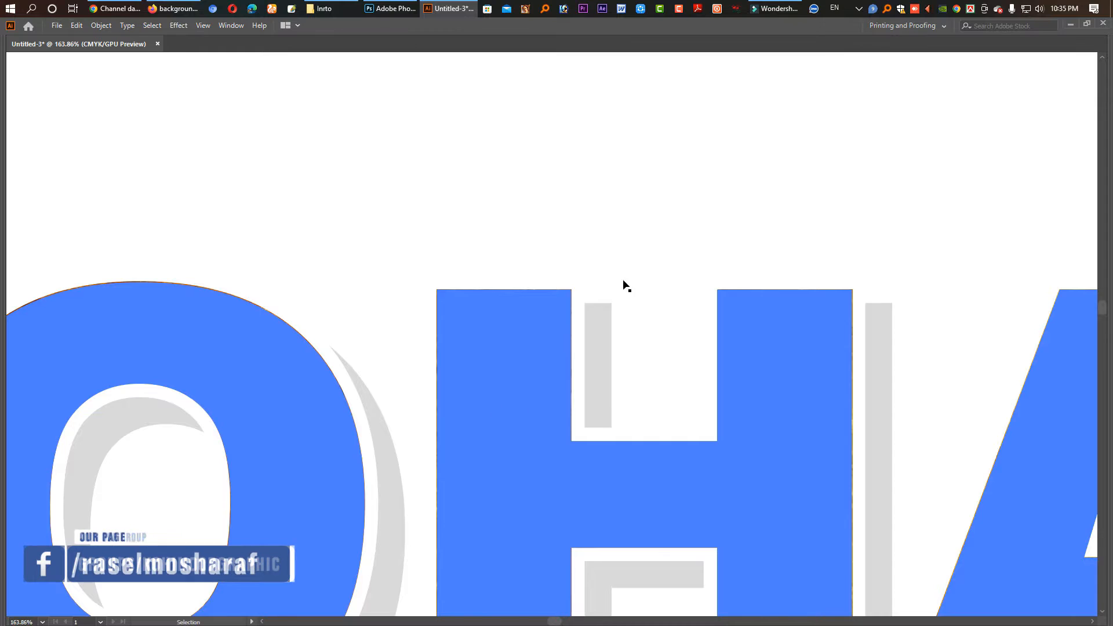
# Examine the finished examples: the gold-textured name text, the photos masked to round shapes and the hexagon photo collage.
pyautogui.hotkey('ctrl', 'z')
pyautogui.moveTo(719, 447); pyautogui.dragTo(8, 336)
pyautogui.moveTo(743, 432); pyautogui.dragTo(700, 450)
pyautogui.moveTo(700, 450); pyautogui.dragTo(360, 418)
pyautogui.click(708, 446)
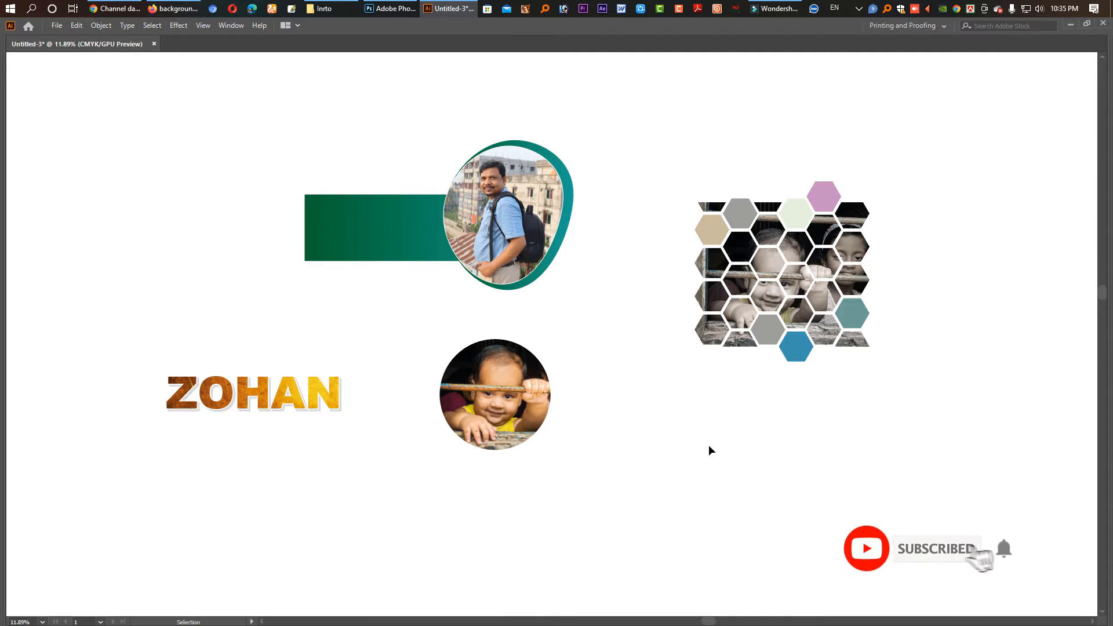
pyautogui.press('z')
pyautogui.click(644, 353)
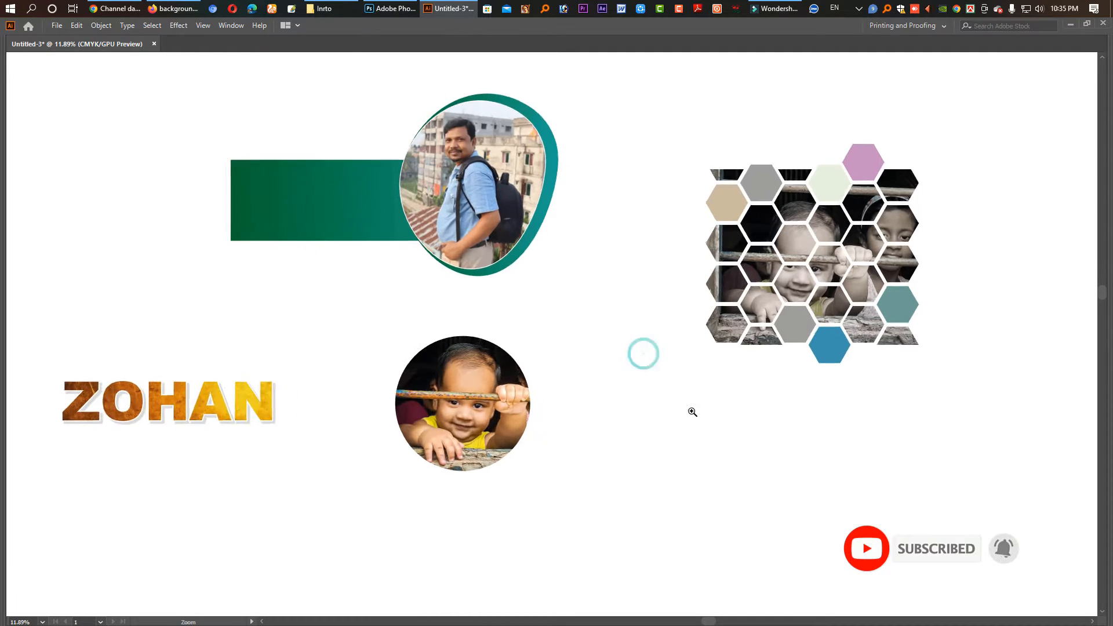
pyautogui.click(665, 415)
pyautogui.press('v')
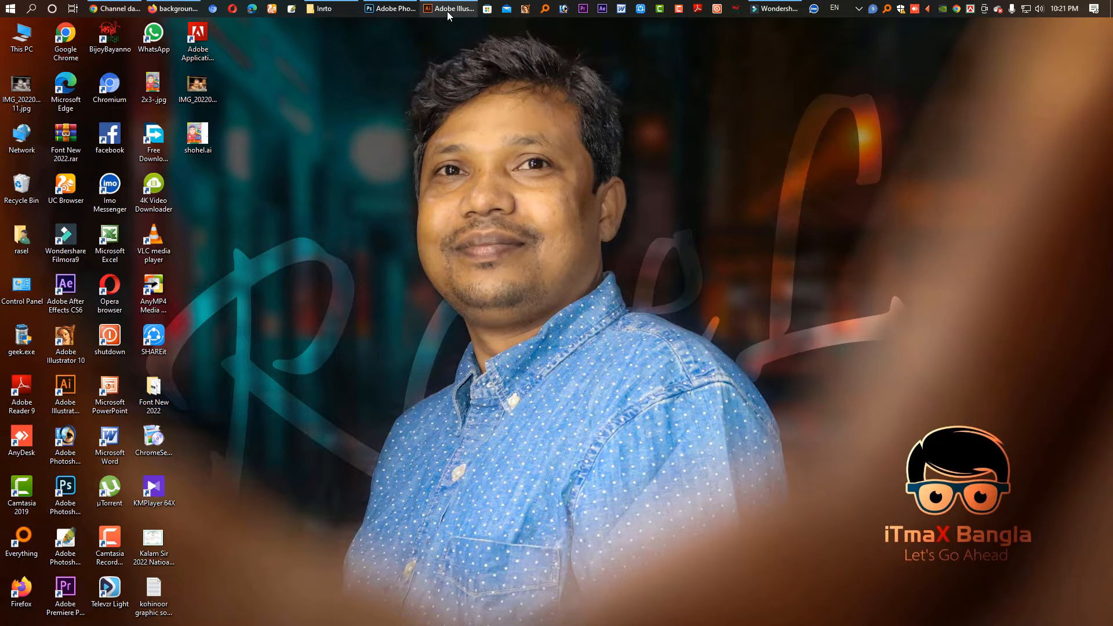
# Switch to Illustrator and create a new A4 document, 210 x 297 mm, in portrait orientation.
pyautogui.click(447, 10)
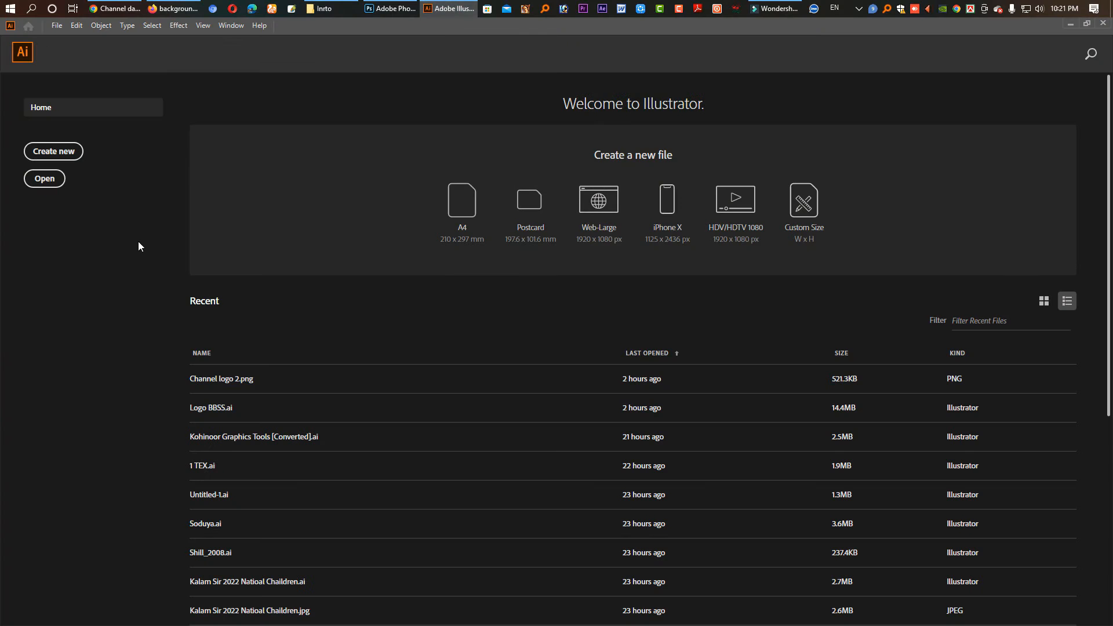
pyautogui.click(82, 152)
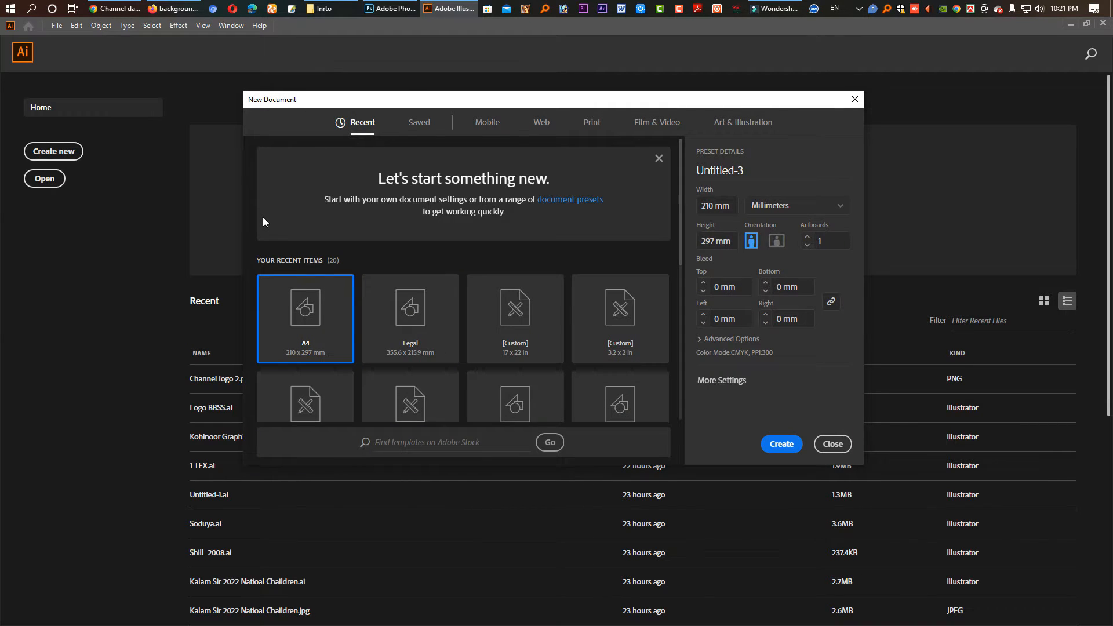
pyautogui.click(789, 444)
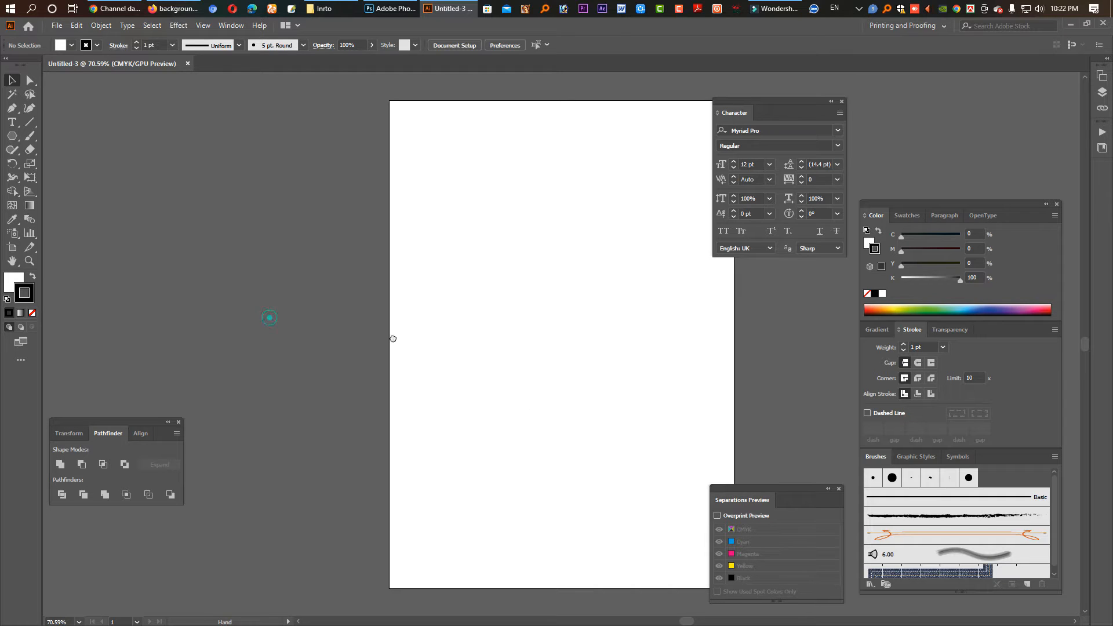
# Add the person's first name in capitals as point text beside the artboard and enlarge it to about 224 pt.
pyautogui.moveTo(268, 318); pyautogui.dragTo(441, 346)
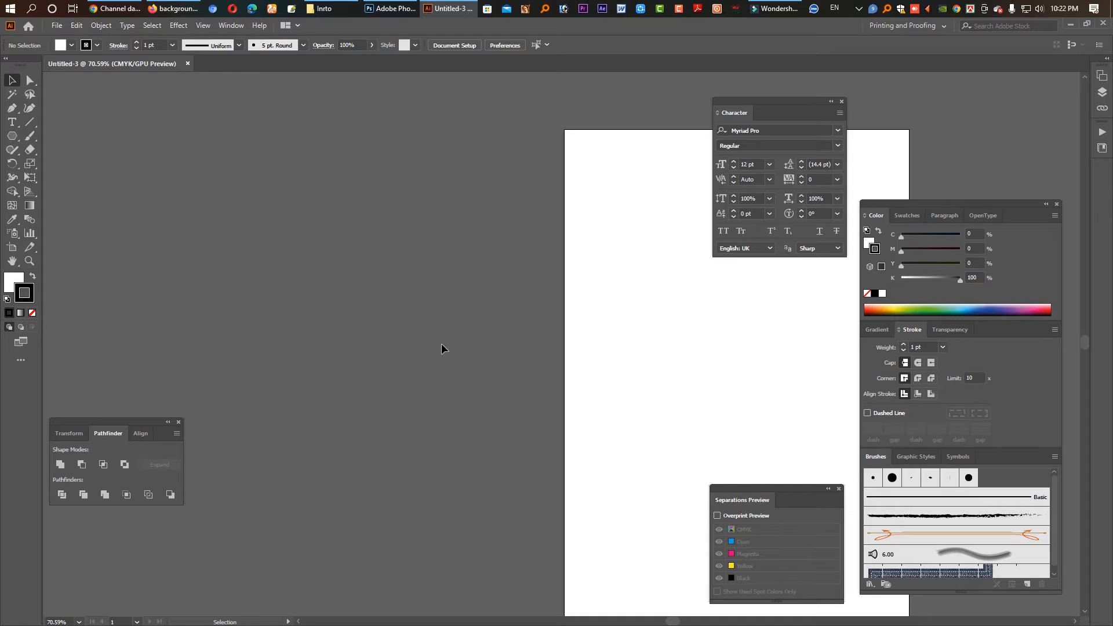
pyautogui.scroll(-2, 458, 339)
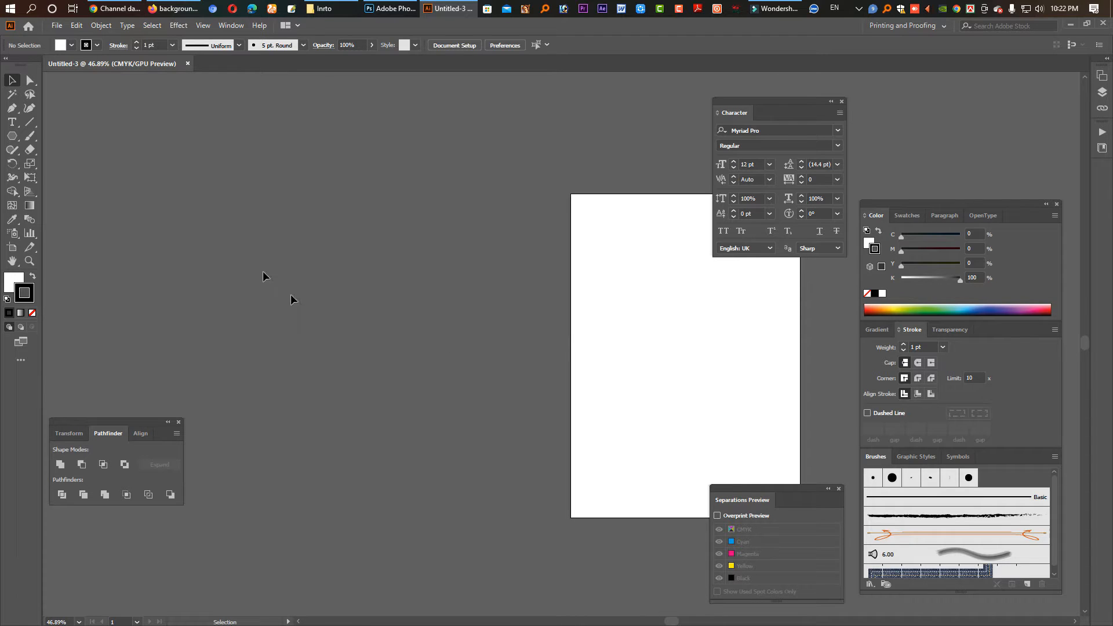
pyautogui.click(15, 125)
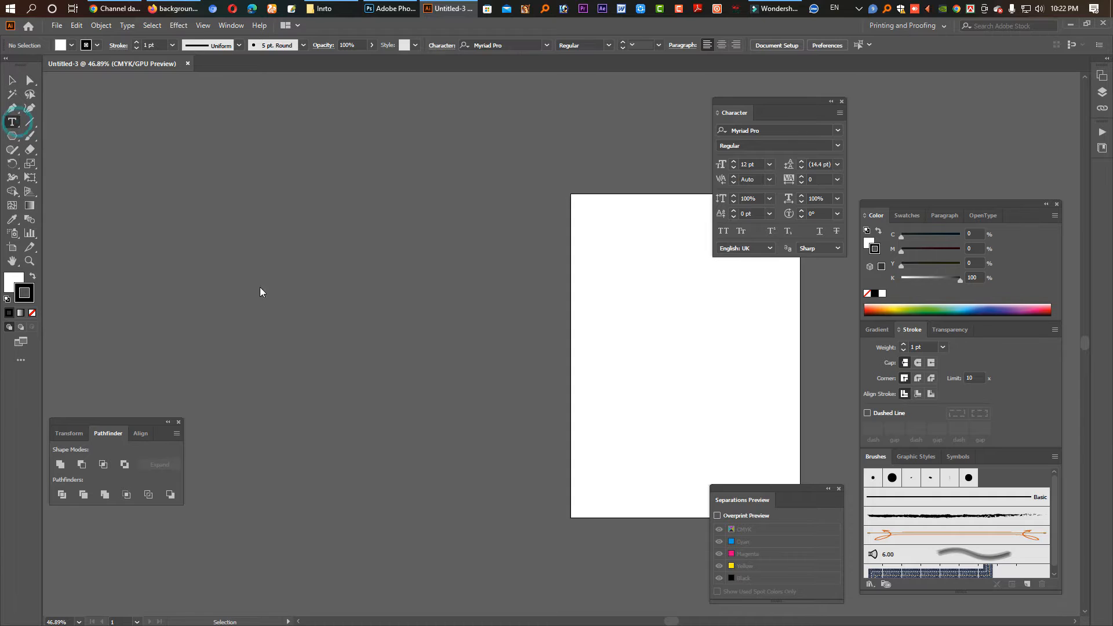
pyautogui.click(322, 301)
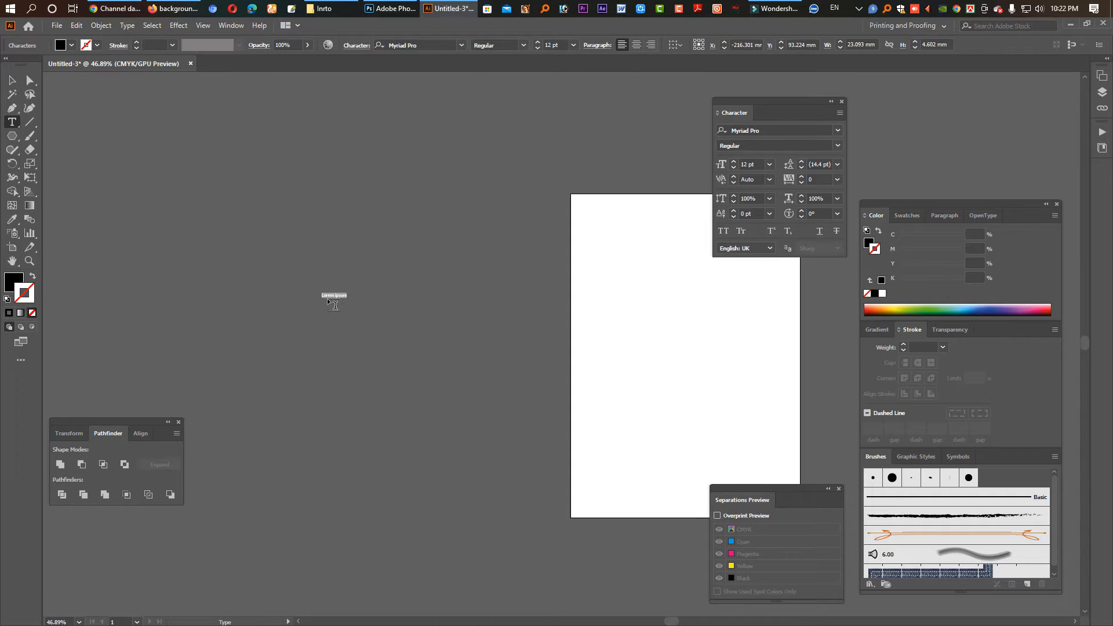
pyautogui.press('Escape')
pyautogui.moveTo(347, 298); pyautogui.dragTo(406, 376)
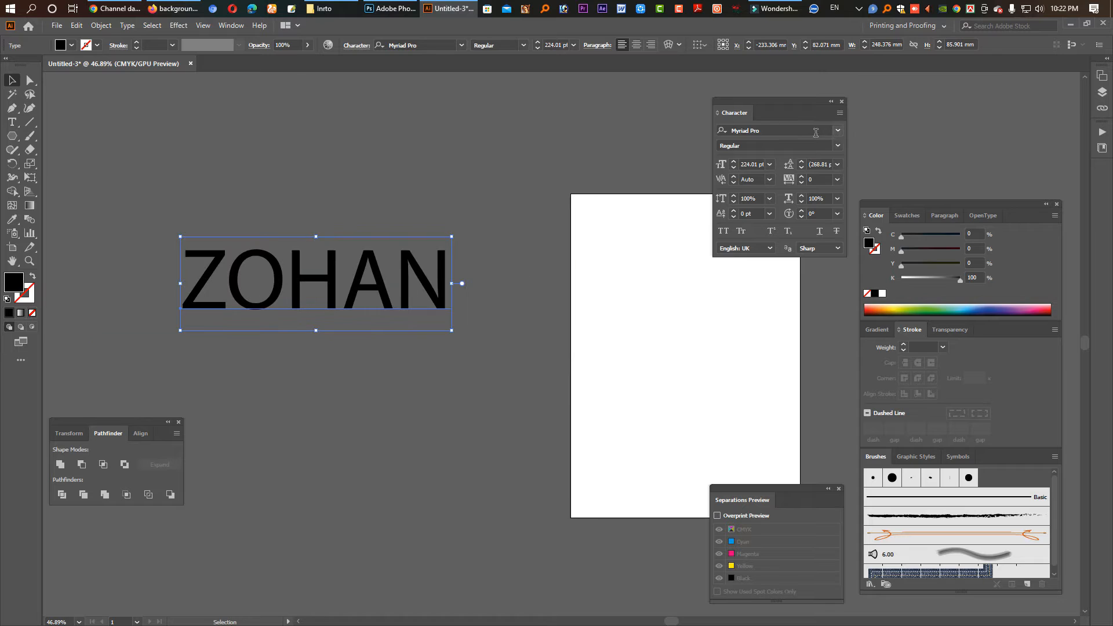
# Change the name text's font to Arial Black.
pyautogui.click(816, 133)
pyautogui.write('Arial')
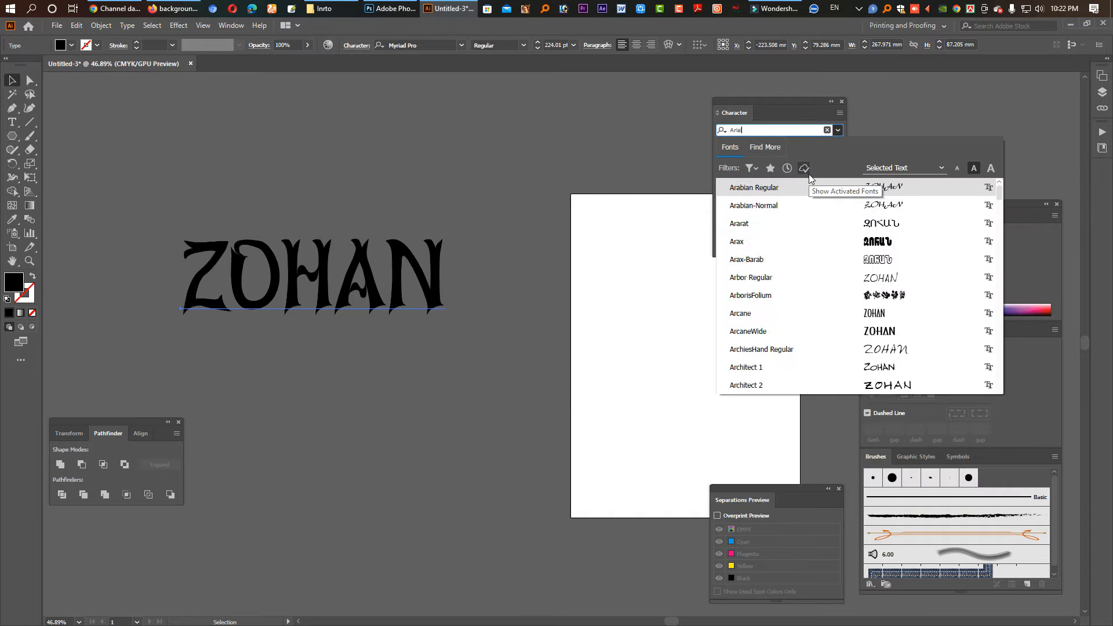
pyautogui.click(873, 265)
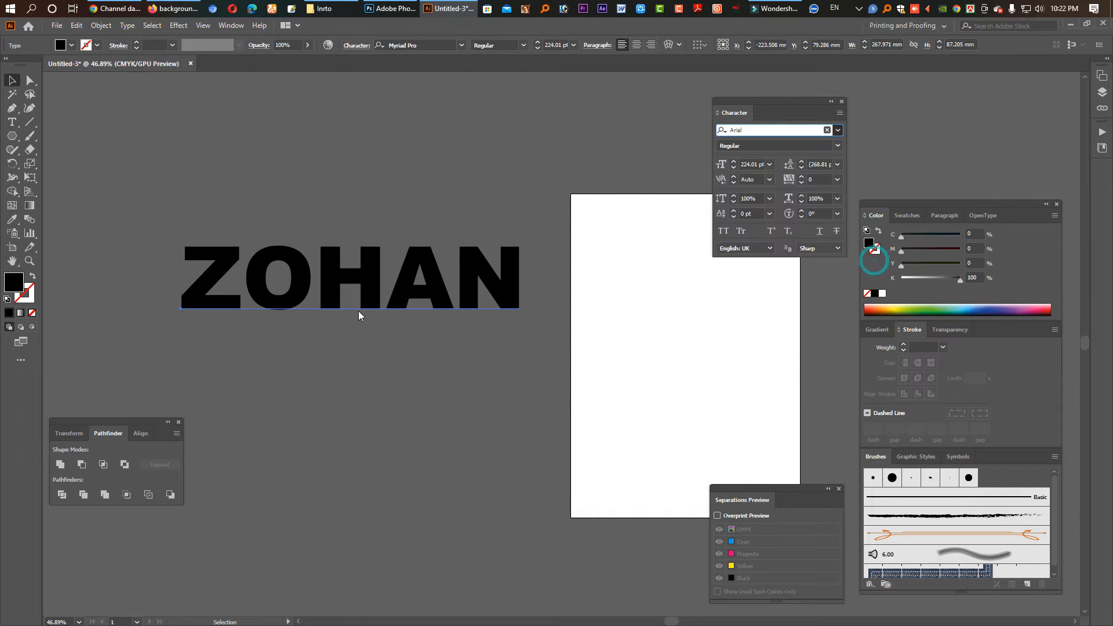
# Switch to Firefox and copy the scratched gold texture image previewed in the Google results for "background".
pyautogui.click(174, 9)
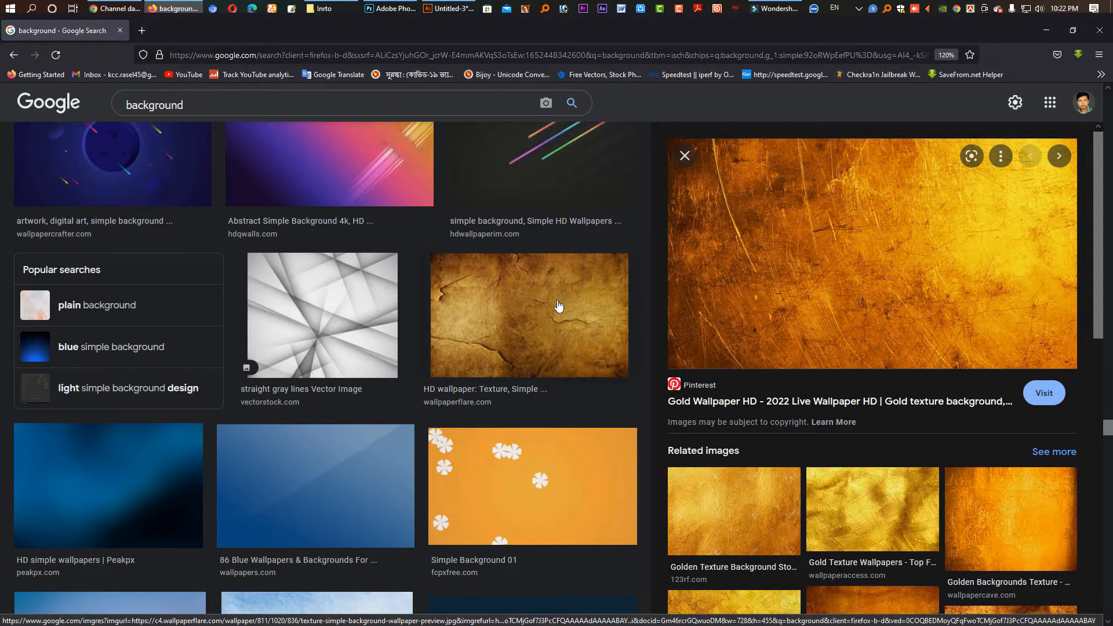
pyautogui.click(192, 106)
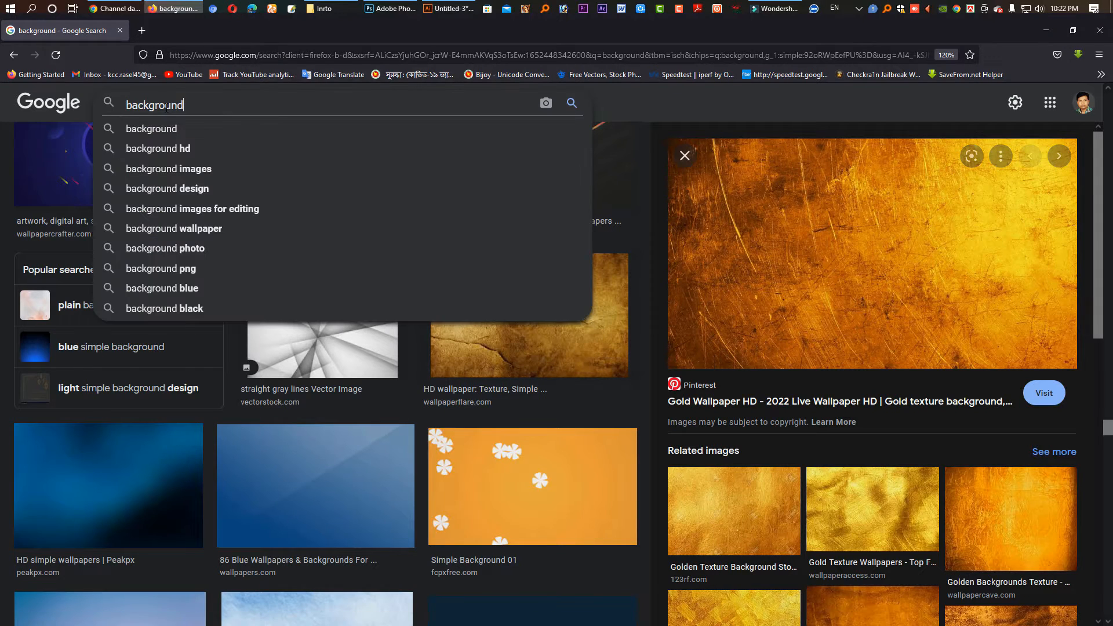
pyautogui.click(658, 218)
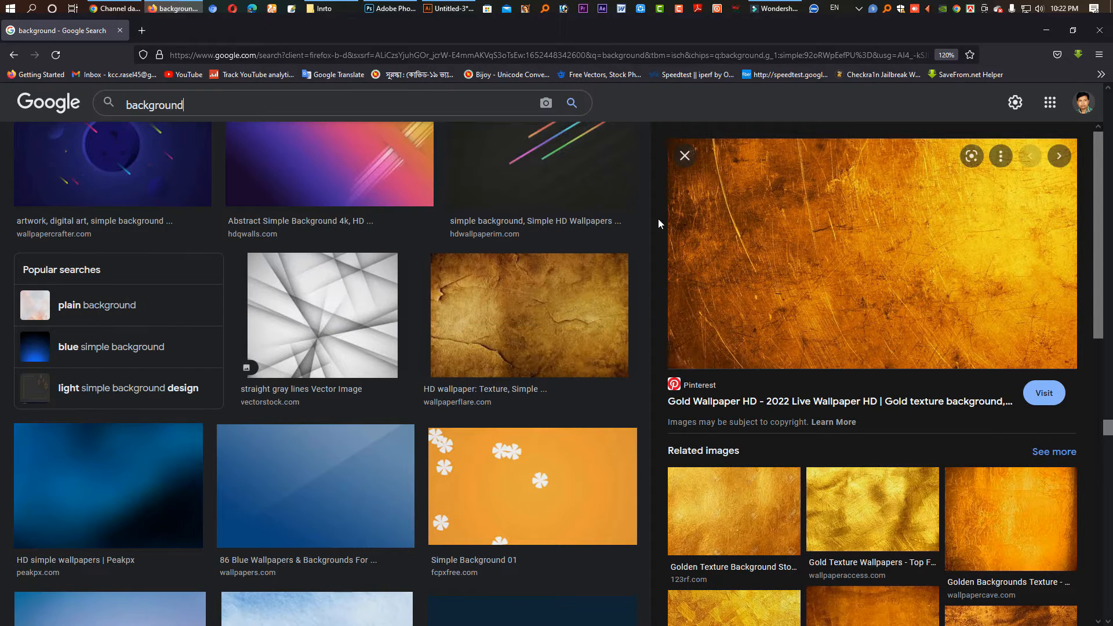
pyautogui.rightClick(838, 264)
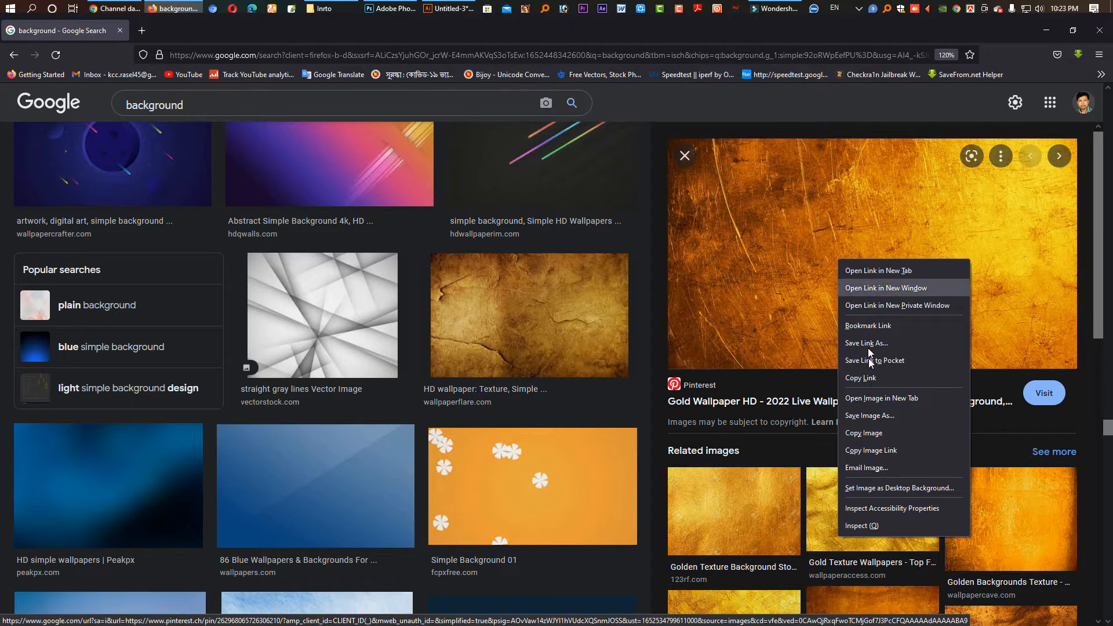
pyautogui.click(883, 433)
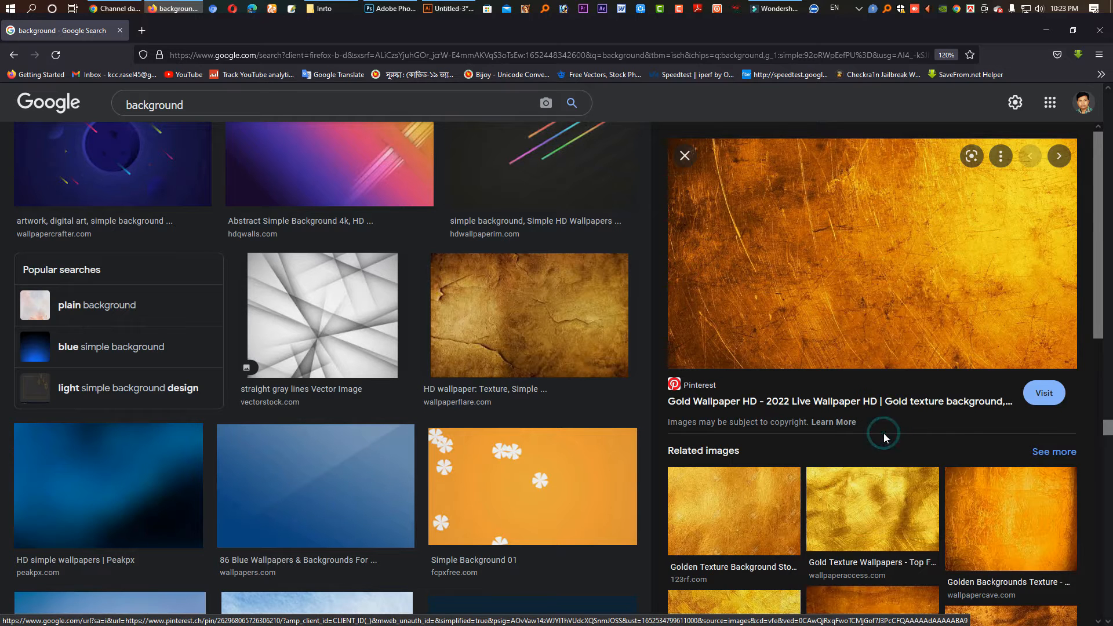
# Paste the gold texture into the Illustrator document and enlarge the name text over it to about 450 pt.
pyautogui.click(449, 8)
pyautogui.hotkey('ctrl', 'v')
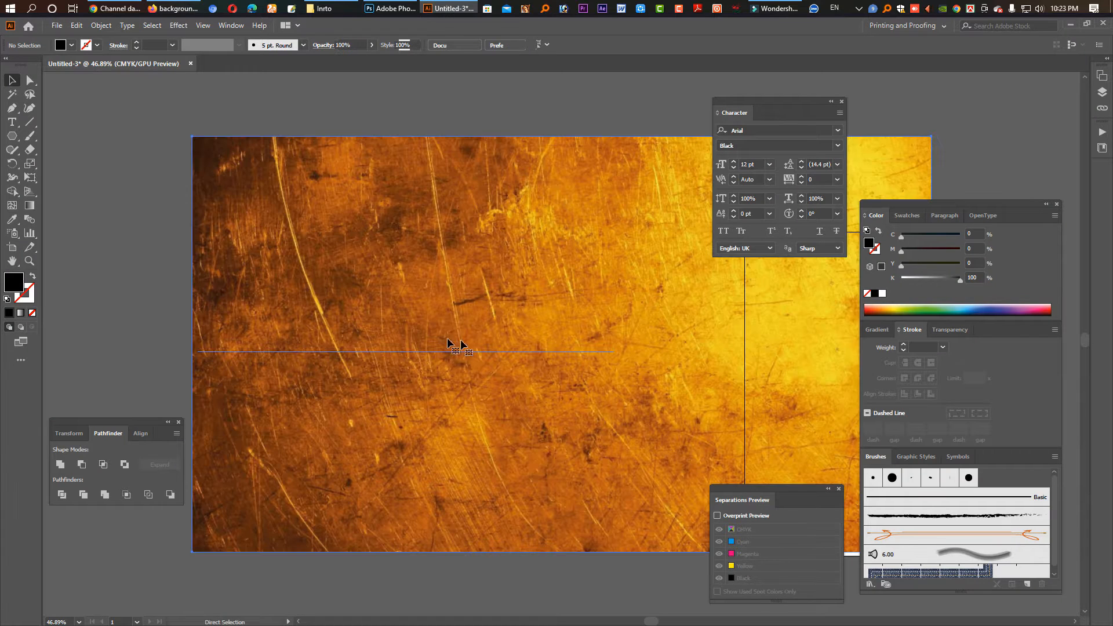
pyautogui.scroll(-5, 679, 353)
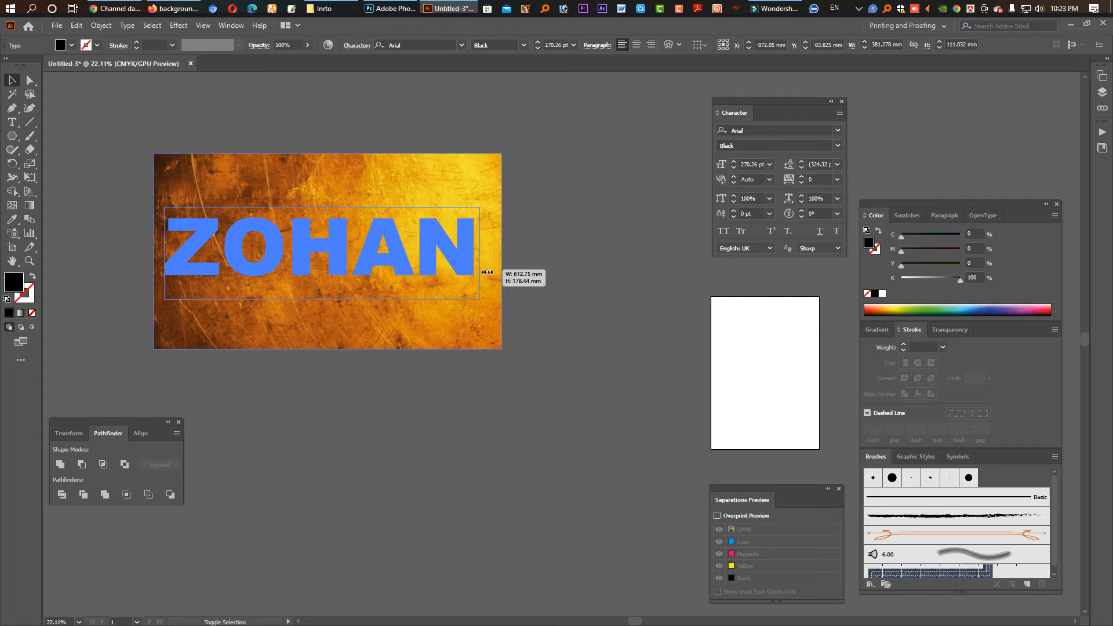
pyautogui.moveTo(487, 272); pyautogui.dragTo(490, 279)
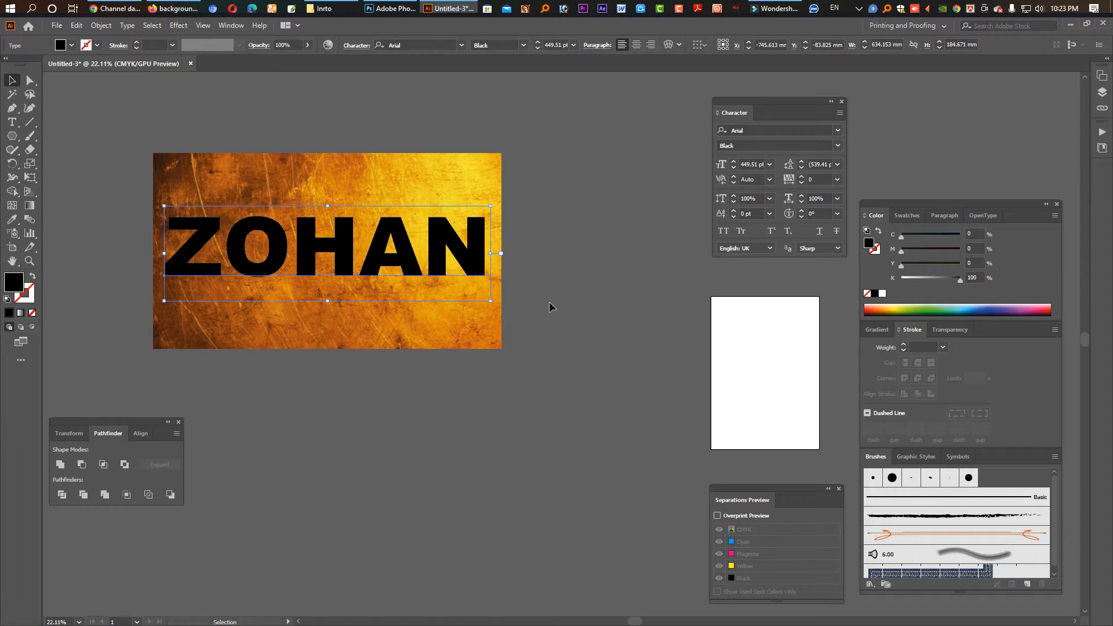
# Paste a copy of the text directly behind the original, fill it white and give it a 5 pt stroke.
pyautogui.press('a')
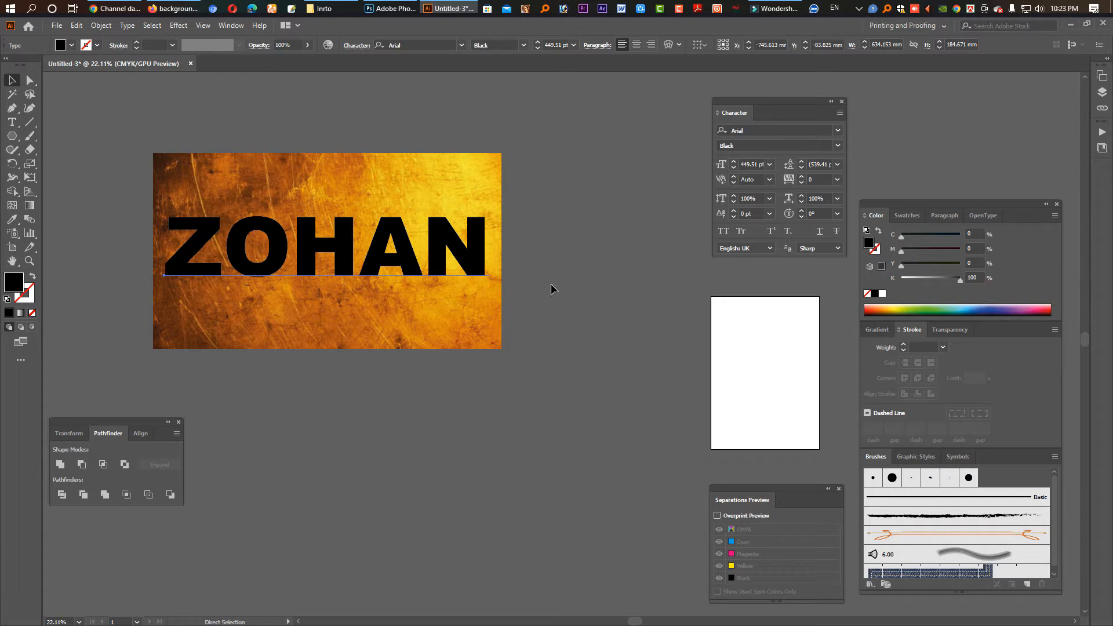
pyautogui.press('v')
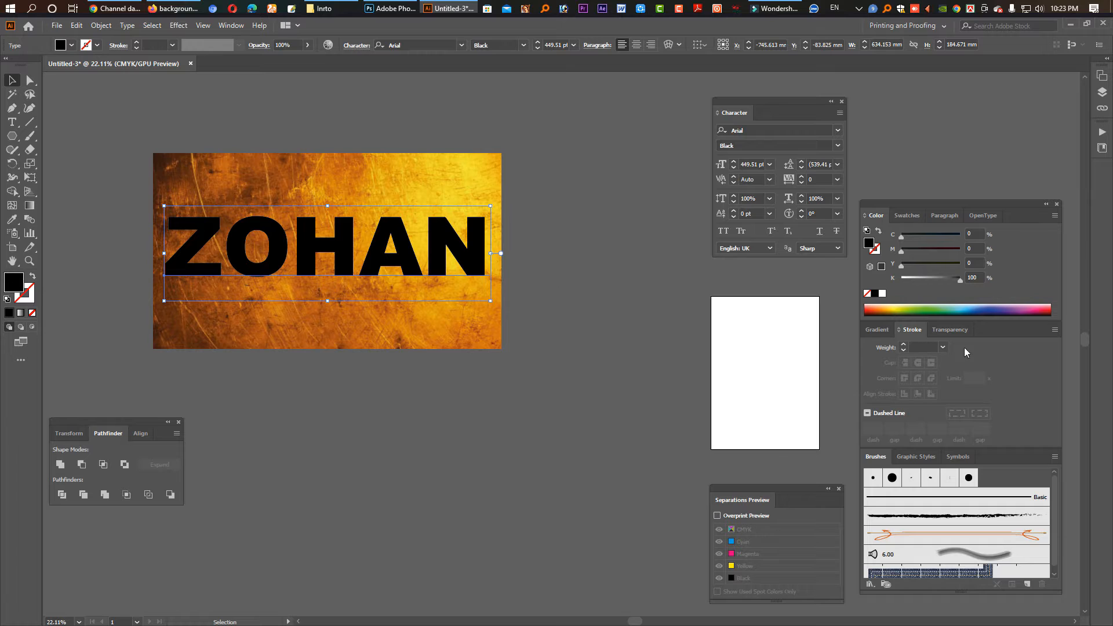
pyautogui.click(903, 279)
pyautogui.click(903, 344)
pyautogui.click(903, 344)
pyautogui.click(903, 344)
pyautogui.click(903, 344)
pyautogui.click(903, 344)
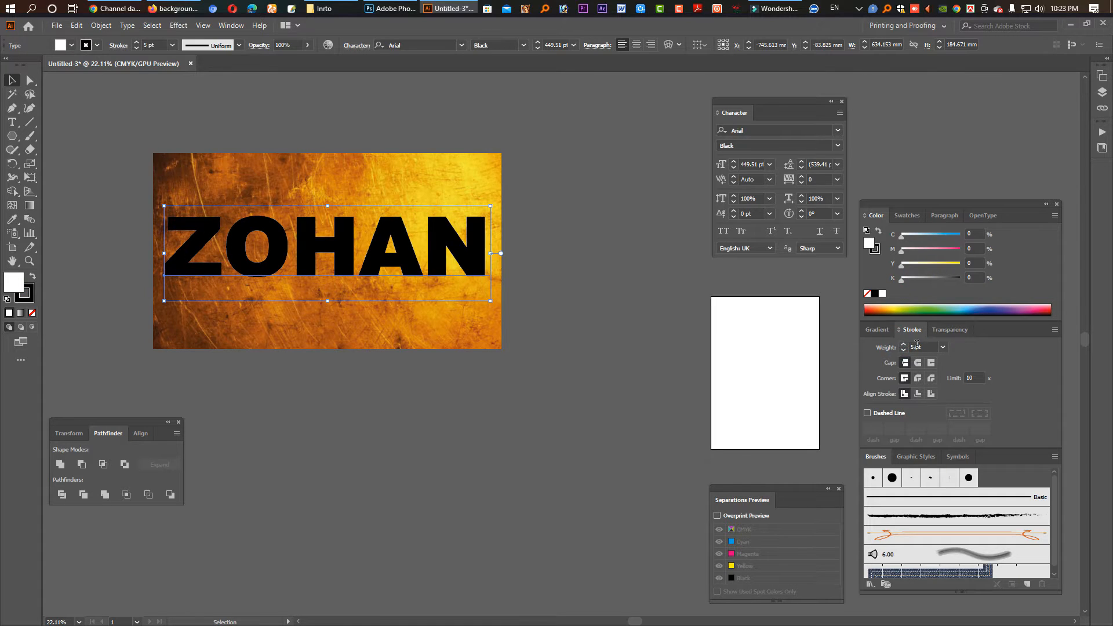
# Make the back copy's stroke white like its fill and set the stroke weight to 20 pt.
pyautogui.click(867, 245)
pyautogui.moveTo(868, 244); pyautogui.dragTo(877, 248)
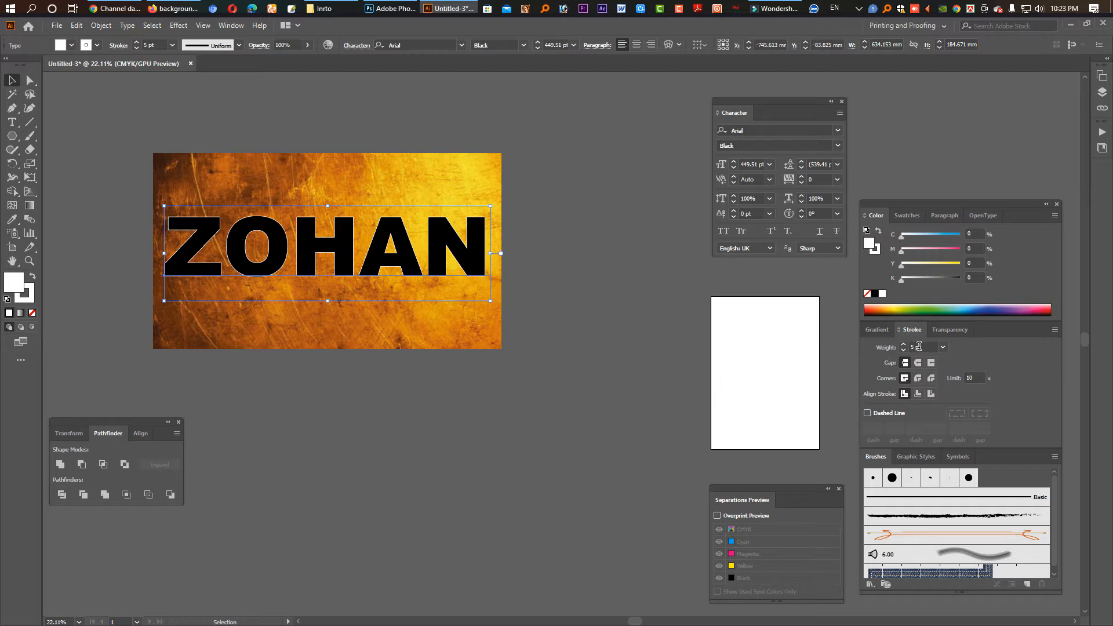
pyautogui.write('20')
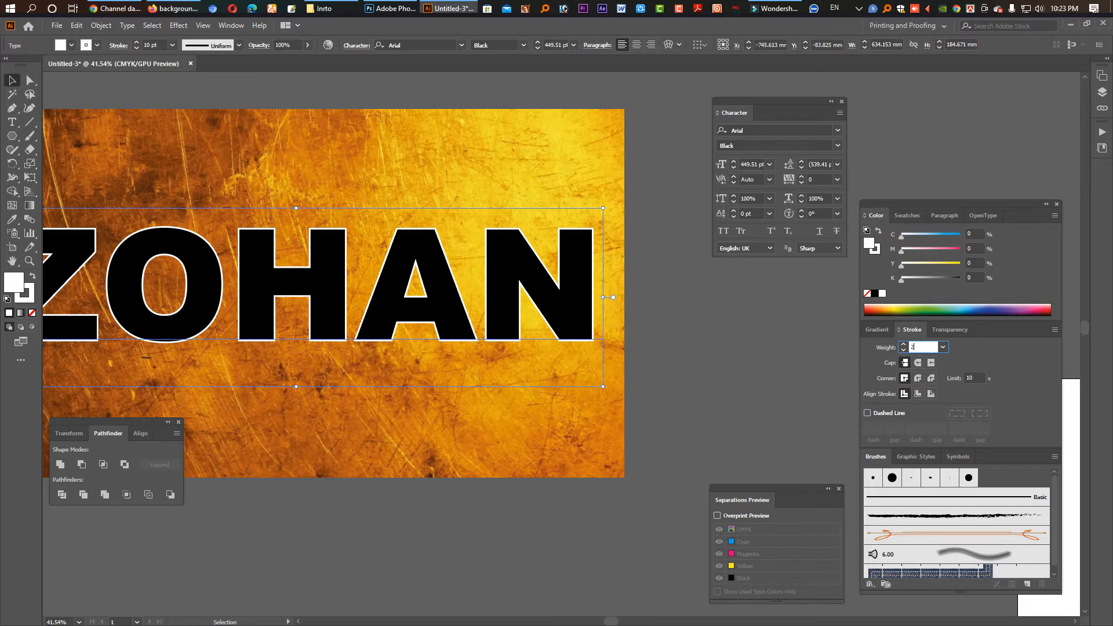
pyautogui.press('Return')
# Paste another copy behind the white outlined text and colour its fill and stroke 20% black.
pyautogui.press('a')
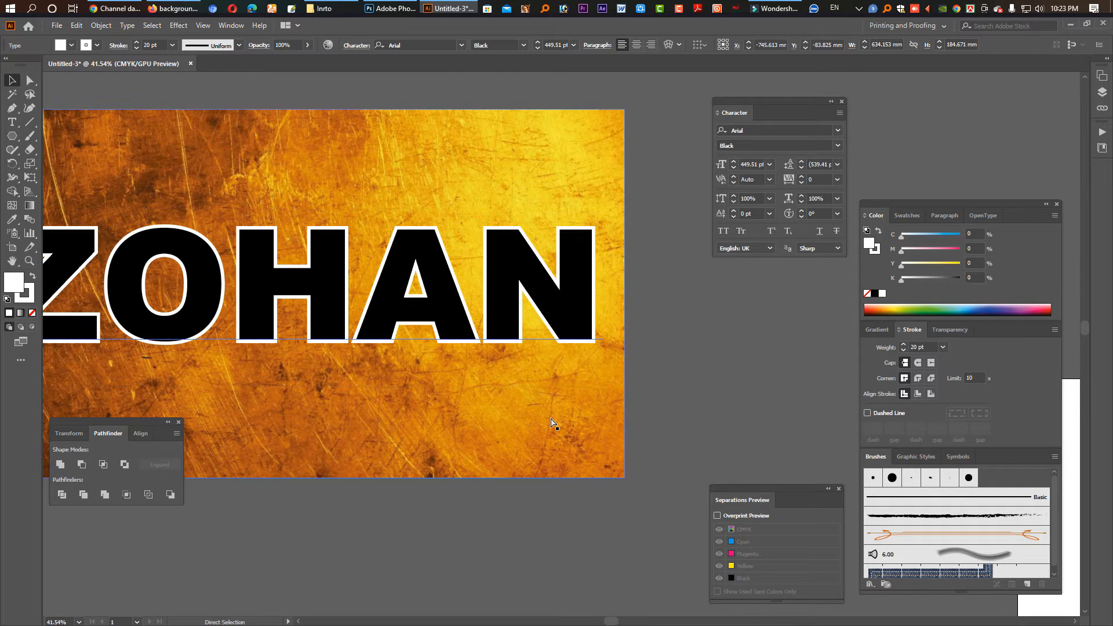
pyautogui.press('v')
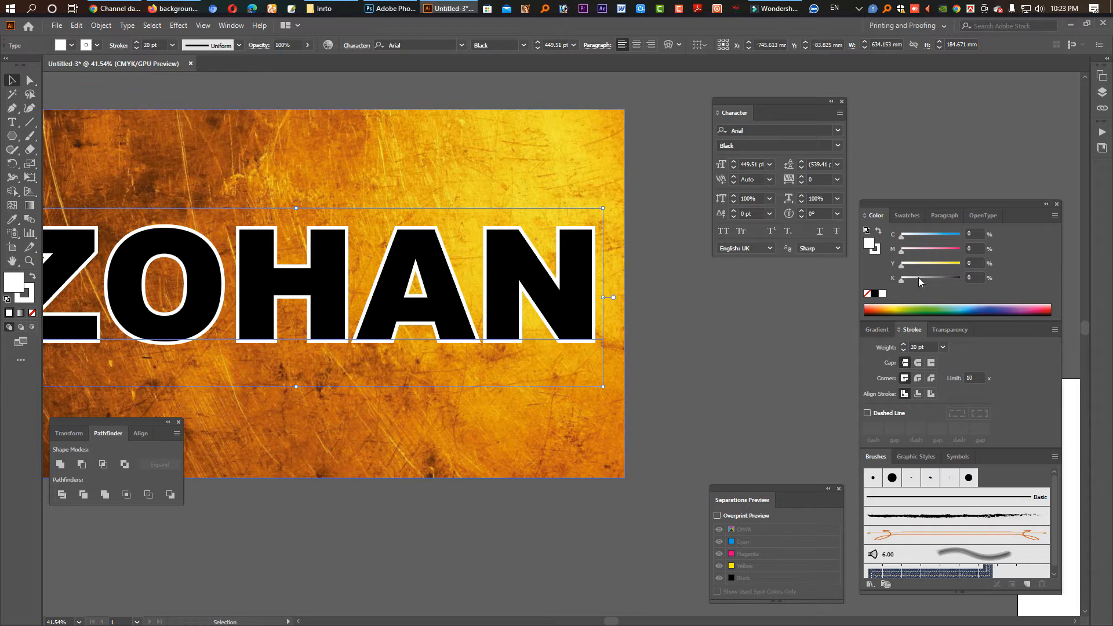
pyautogui.moveTo(900, 278); pyautogui.dragTo(917, 279)
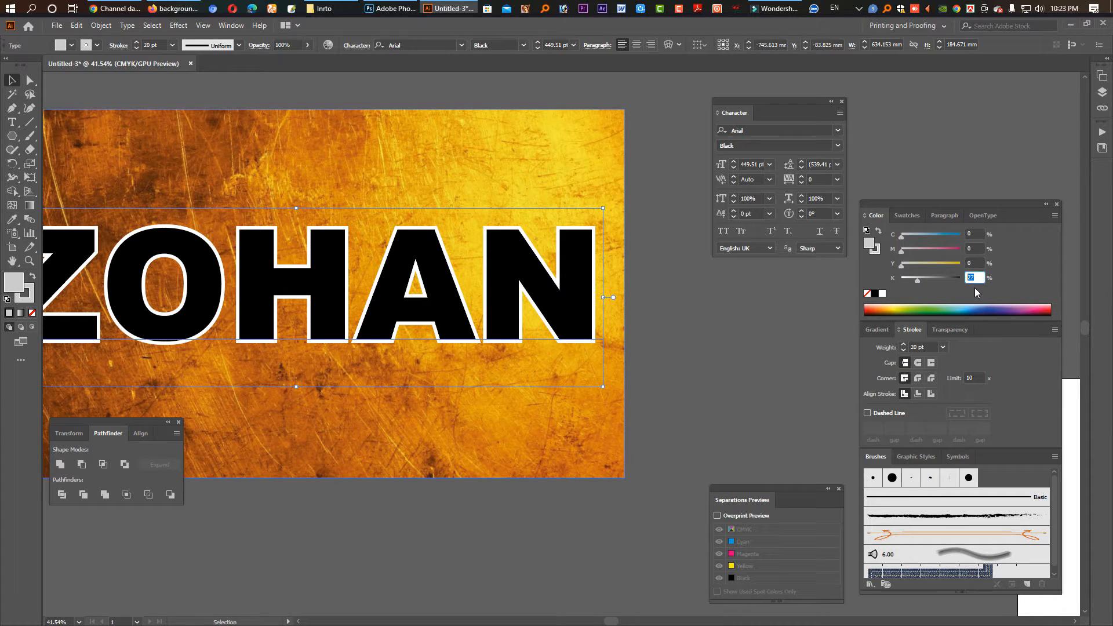
pyautogui.write('20')
pyautogui.press('Return')
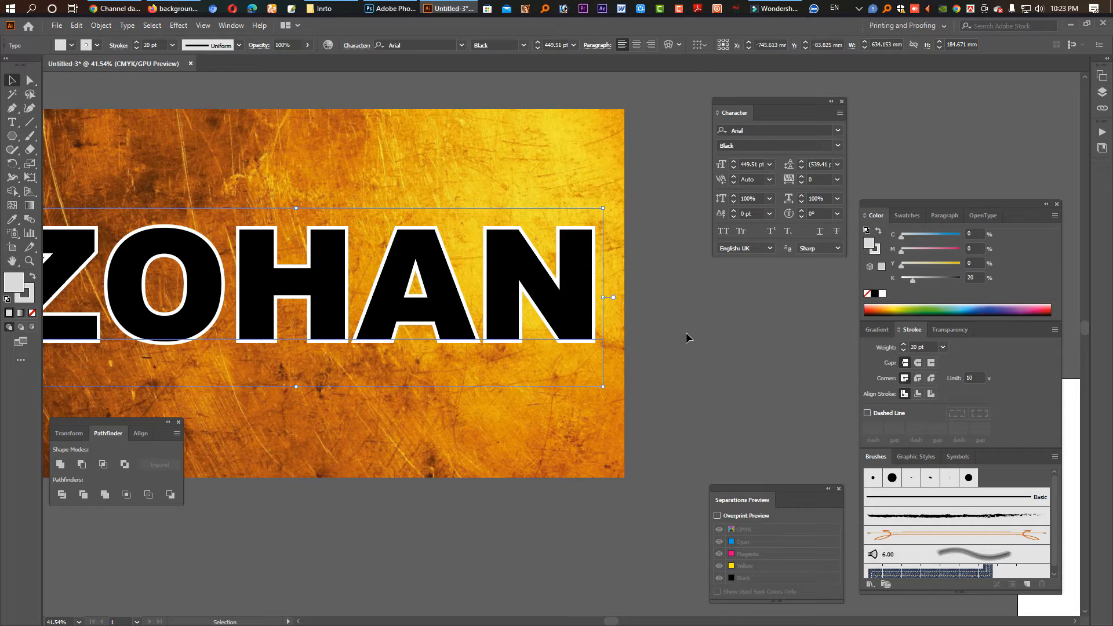
# Offset the grey back copy about 7 mm down and 7 mm right as a drop shadow, and deselect it.
pyautogui.press('Down')
pyautogui.press('Down')
pyautogui.press('Down')
pyautogui.press('Down')
pyautogui.press('Down')
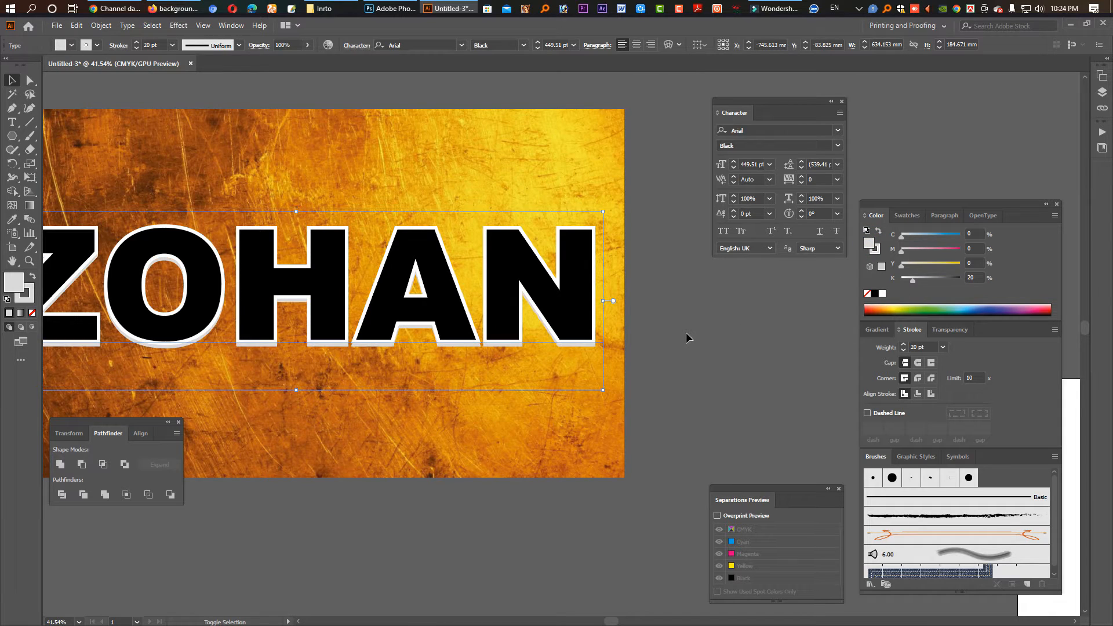
pyautogui.hotkey('shift', 'Right')
pyautogui.hotkey('shift', 'Down')
pyautogui.hotkey('shift', 'Right')
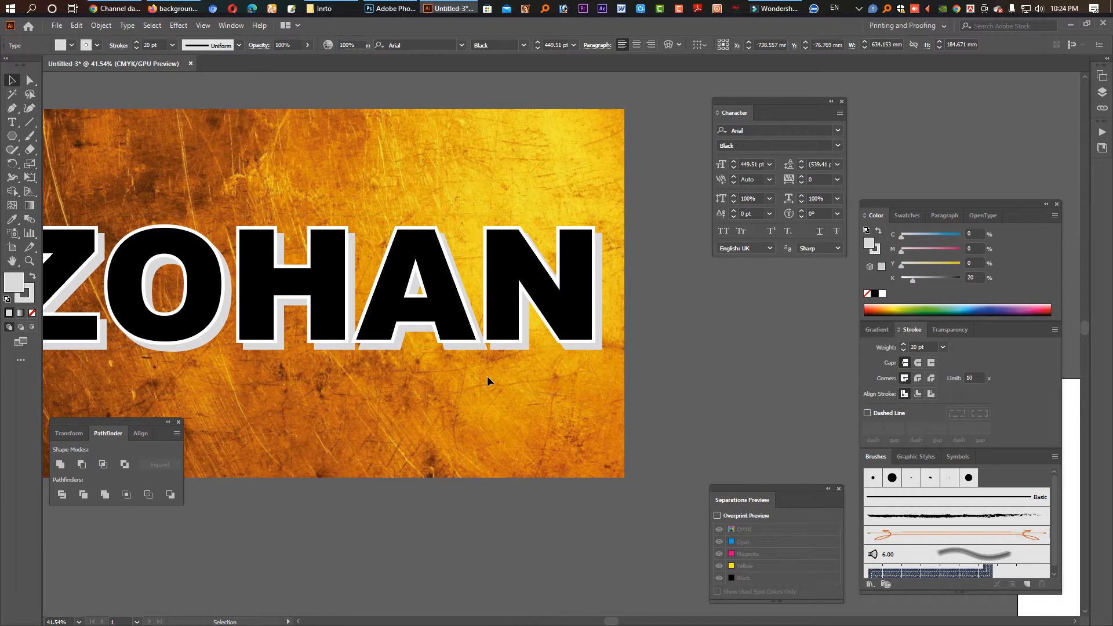
pyautogui.click(702, 397)
pyautogui.click(724, 391)
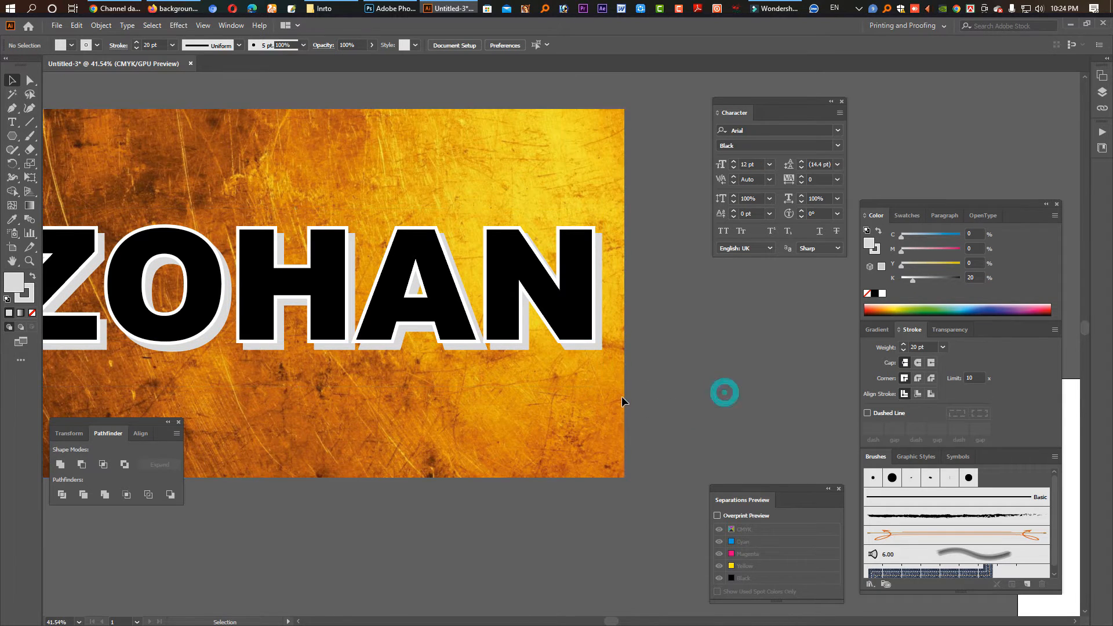
# Clip the gold texture image to the black top text with a clipping mask.
pyautogui.click(573, 313)
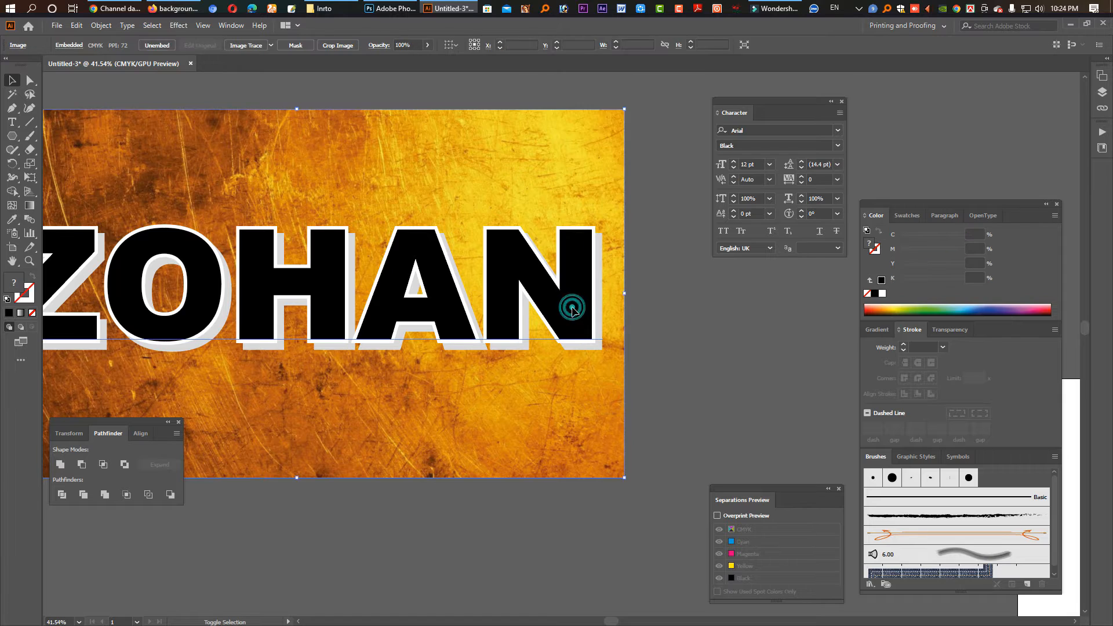
pyautogui.rightClick(574, 313)
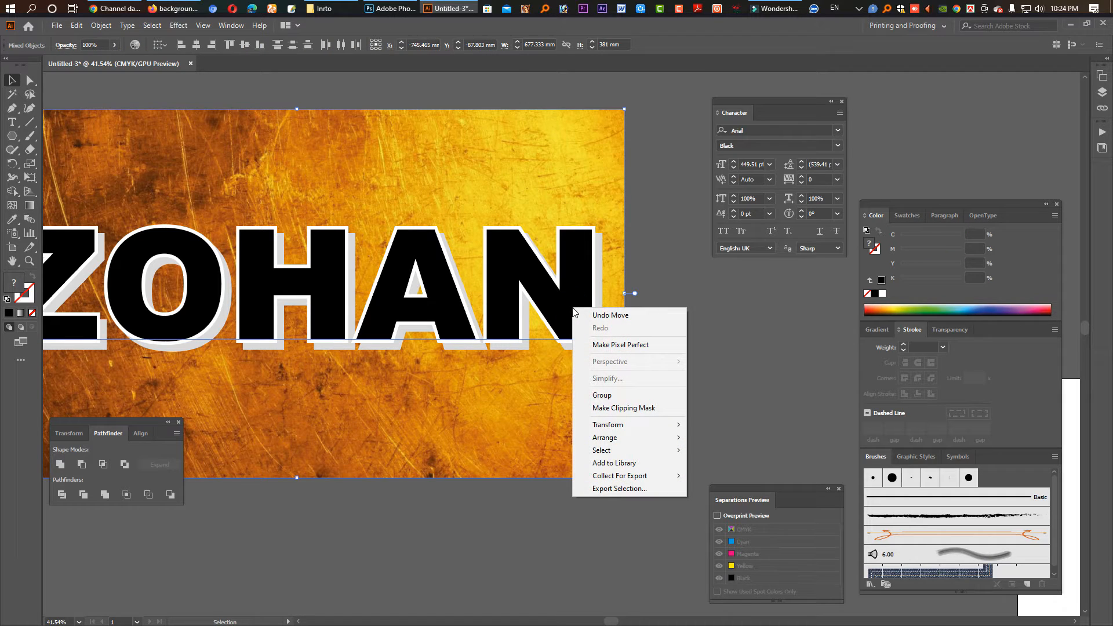
pyautogui.click(641, 410)
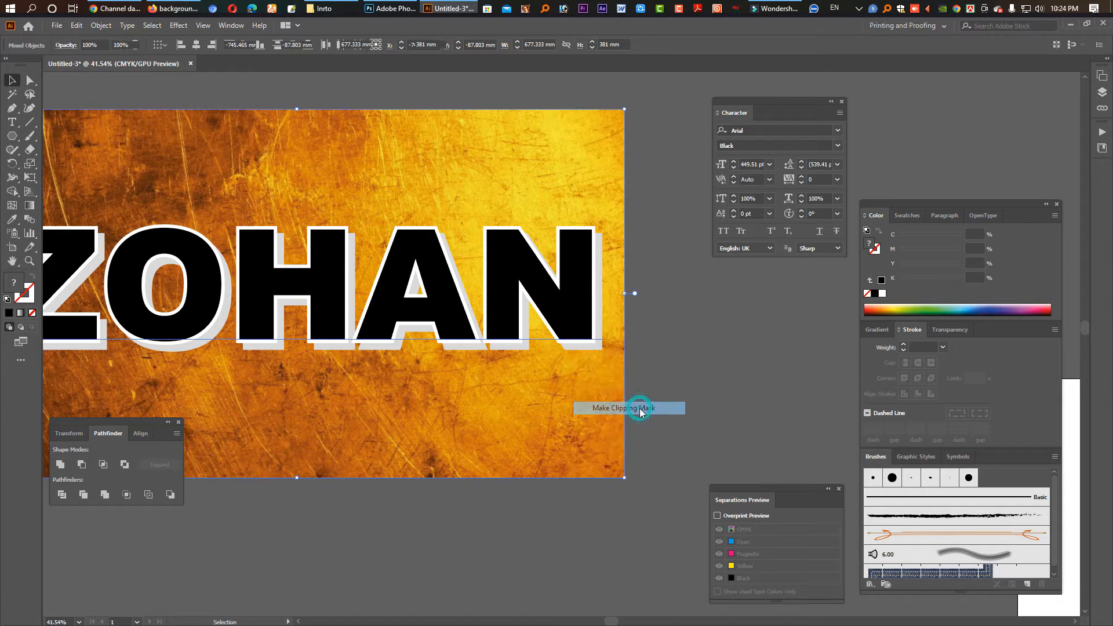
pyautogui.click(652, 410)
pyautogui.moveTo(446, 402); pyautogui.dragTo(578, 422)
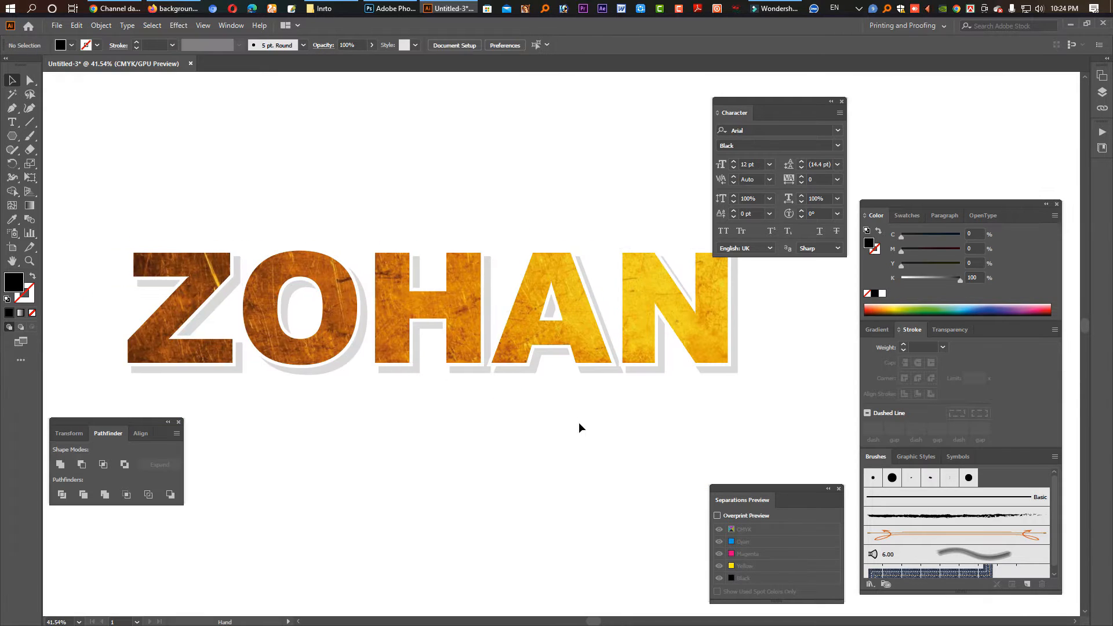
pyautogui.press('Tab')
pyautogui.hotkey('ctrl', '0')
pyautogui.hotkey('ctrl', 'a')
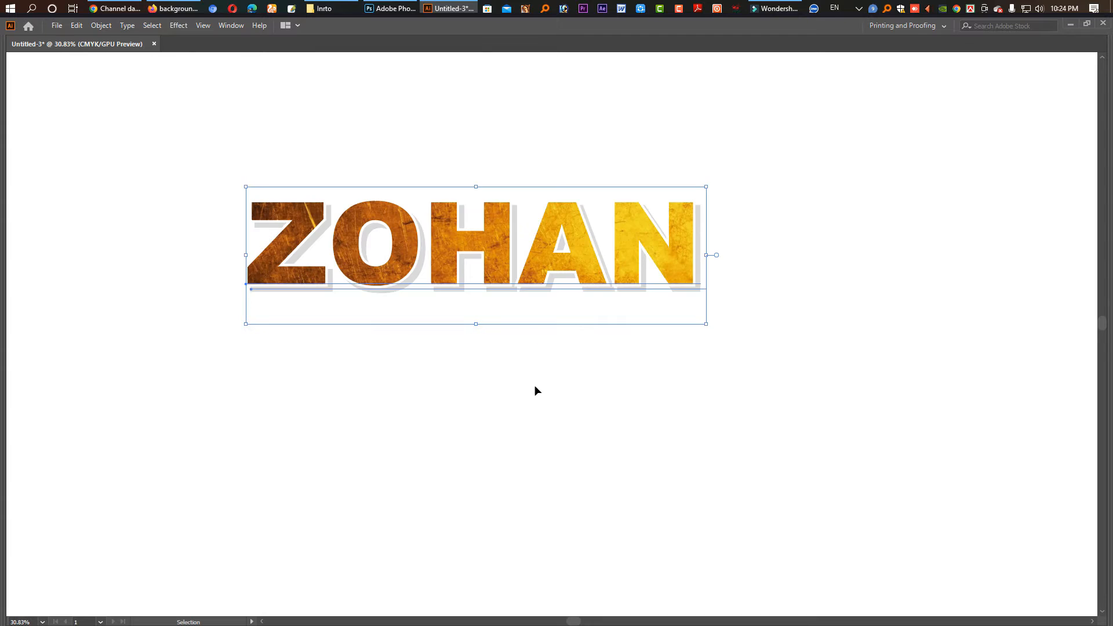
# Place IMG_20220511_133351.jpeg on the empty canvas to the right of the gold text.
pyautogui.moveTo(662, 382); pyautogui.dragTo(358, 405)
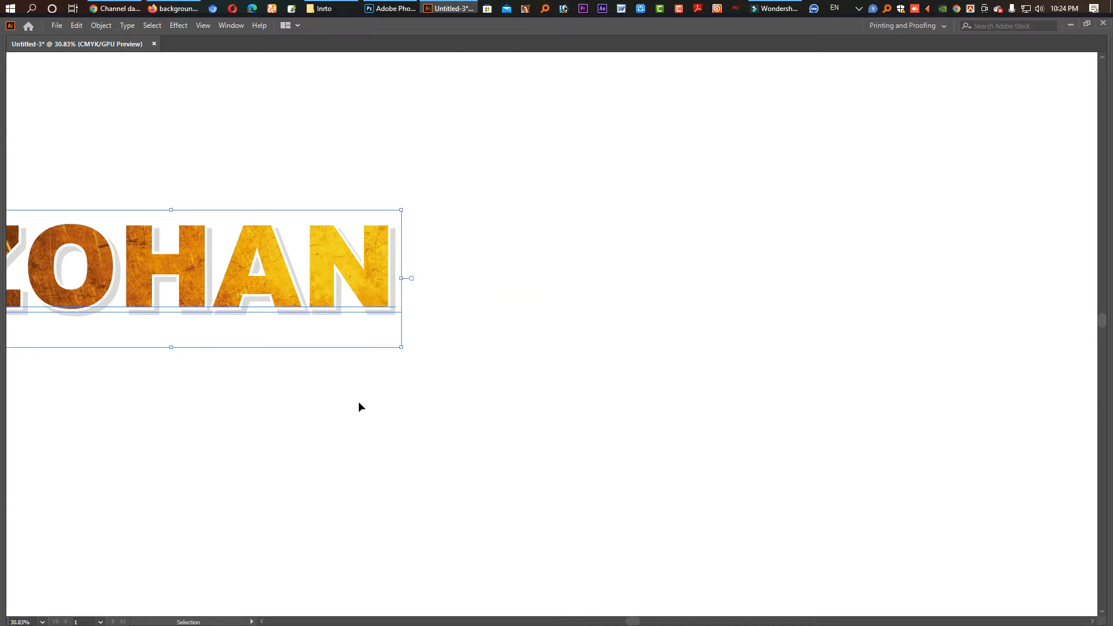
pyautogui.click(477, 367)
pyautogui.press('Tab')
pyautogui.click(57, 25)
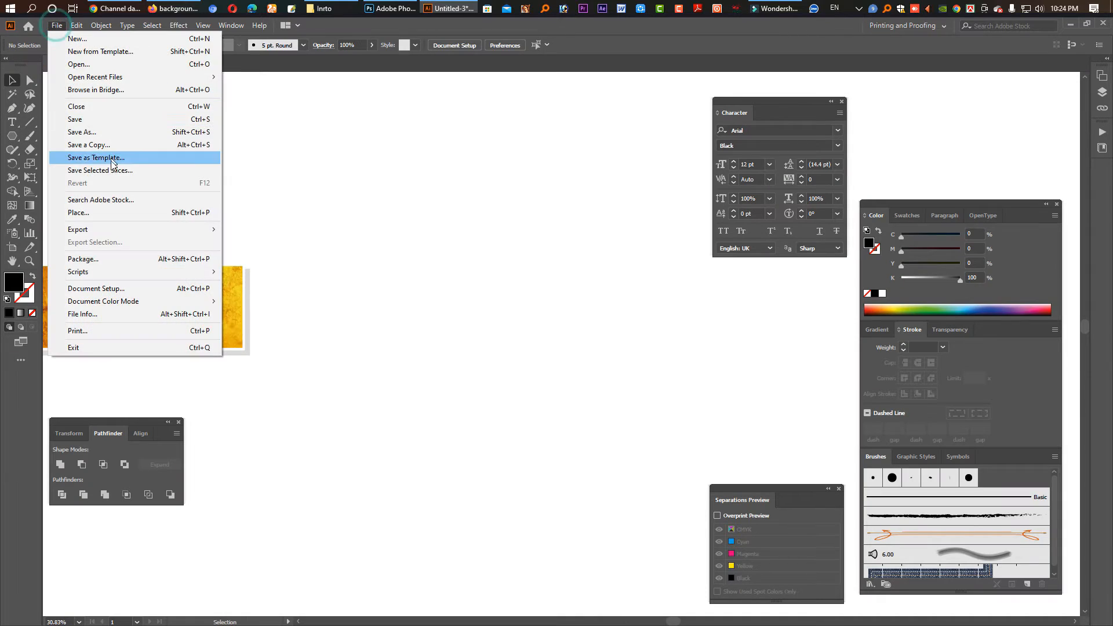
pyautogui.click(113, 212)
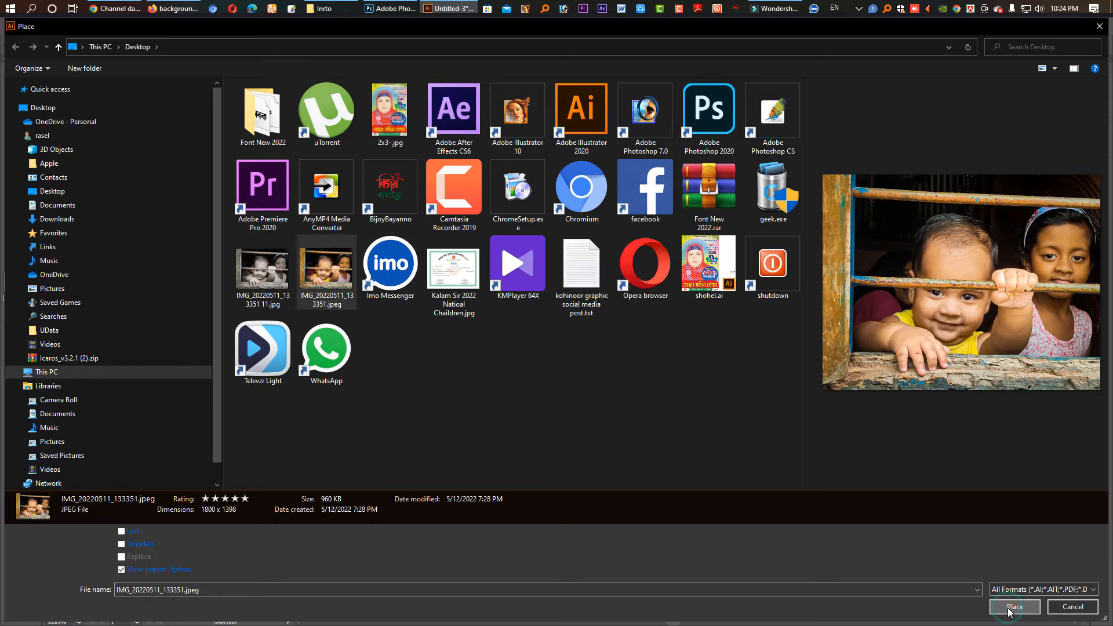
pyautogui.click(1009, 612)
pyautogui.scroll(-3, 288, 279)
pyautogui.click(288, 278)
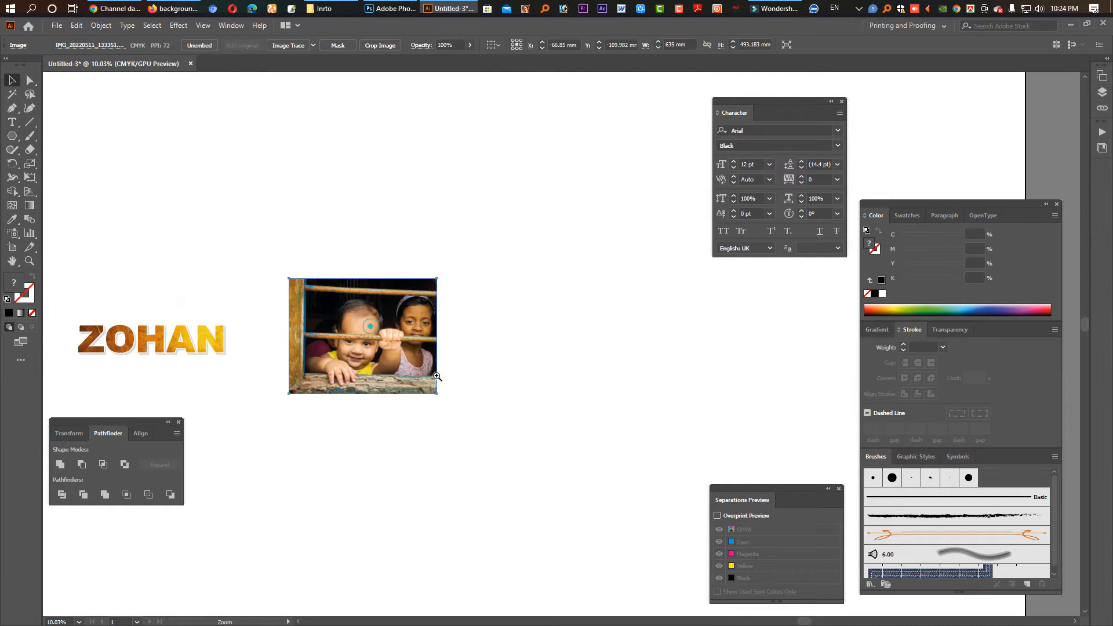
pyautogui.scroll(3, 371, 326)
pyautogui.click(614, 391)
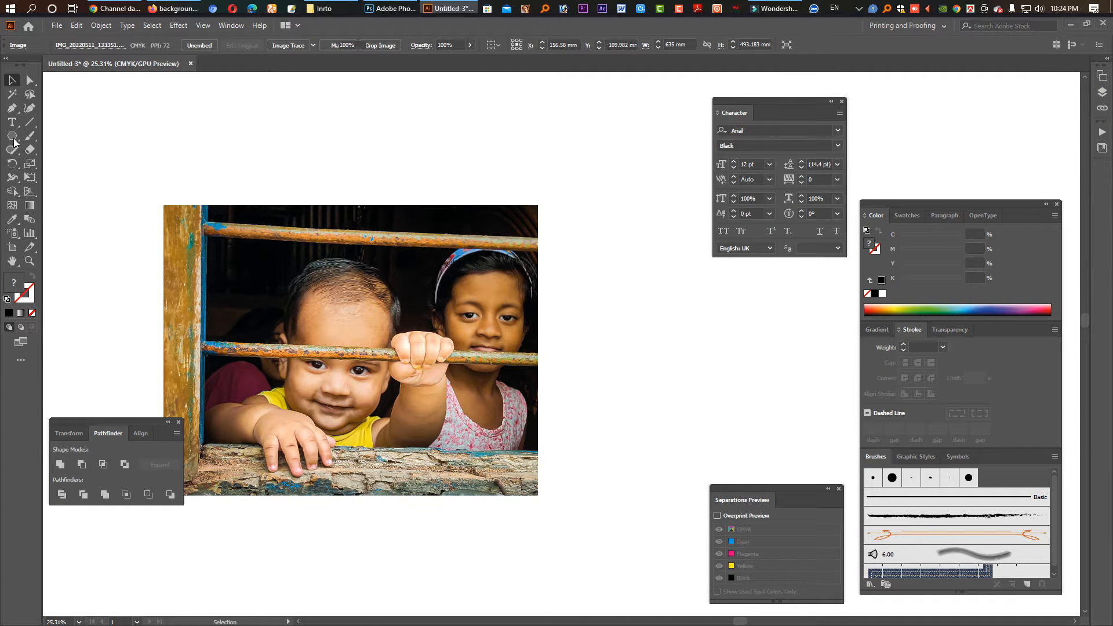
# Draw a circle about 400 mm in diameter around the baby in the photo, with a black stroke and no fill.
pyautogui.click(14, 139)
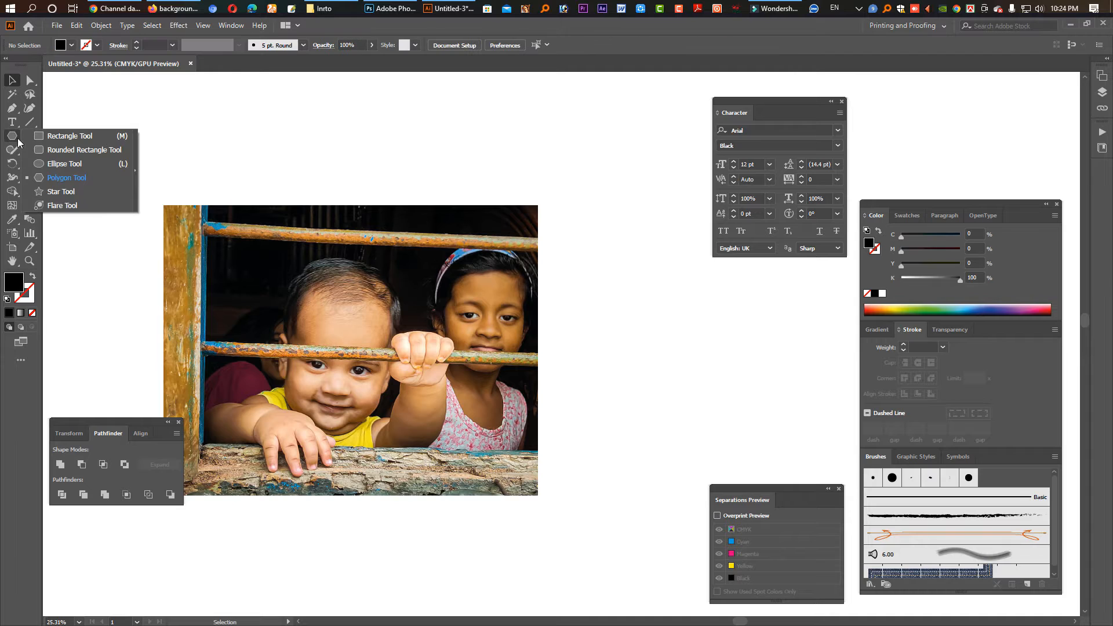
pyautogui.click(62, 165)
pyautogui.moveTo(337, 335)
pyautogui.mouseDown()
pyautogui.moveTo(421, 440)
pyautogui.moveTo(428, 480)
pyautogui.moveTo(388, 390)
pyautogui.moveTo(399, 403)
pyautogui.moveTo(510, 343)
pyautogui.mouseUp()
pyautogui.press('v')
pyautogui.hotkey('shift', 'x')
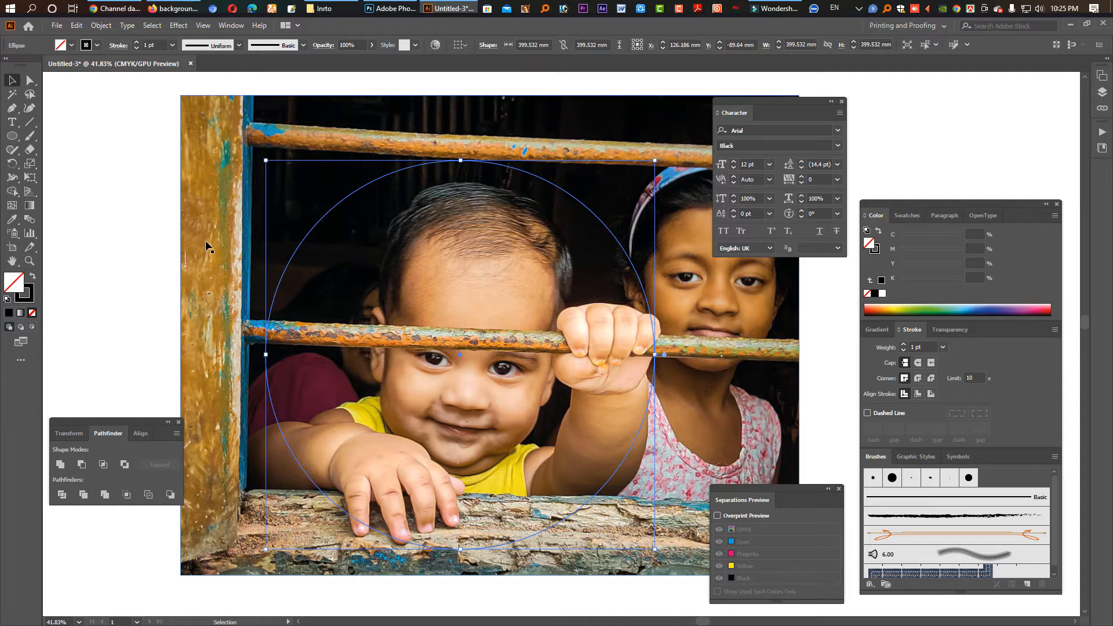
# Select the photo together with the circle and scale the photo down to about 620 by 481 mm.
pyautogui.click(209, 277)
pyautogui.moveTo(132, 256); pyautogui.dragTo(452, 360)
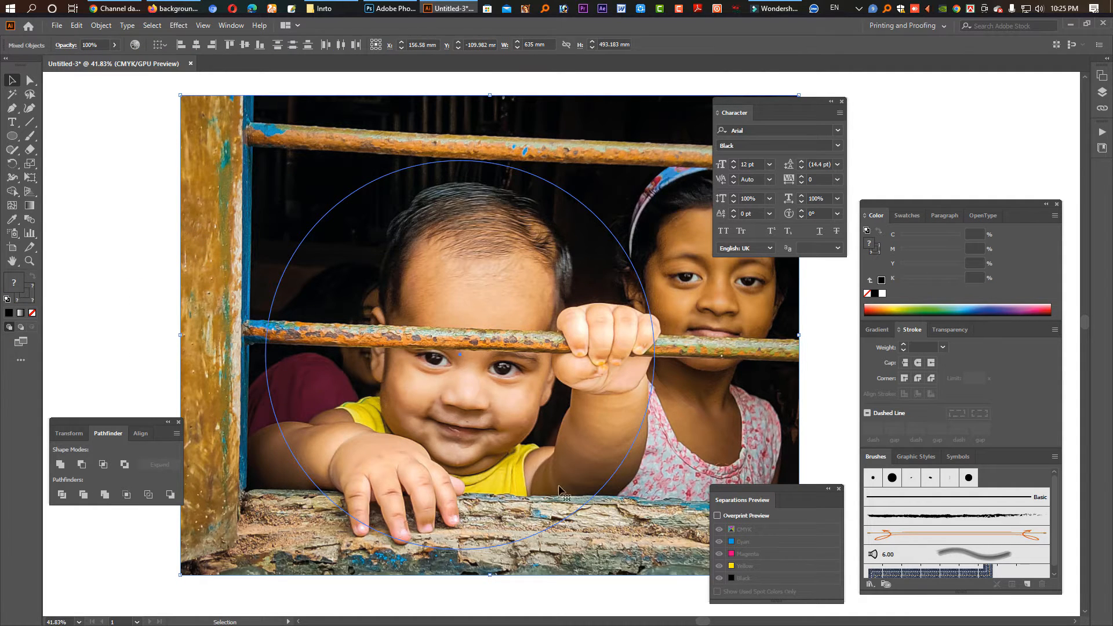
pyautogui.click(502, 590)
pyautogui.click(507, 571)
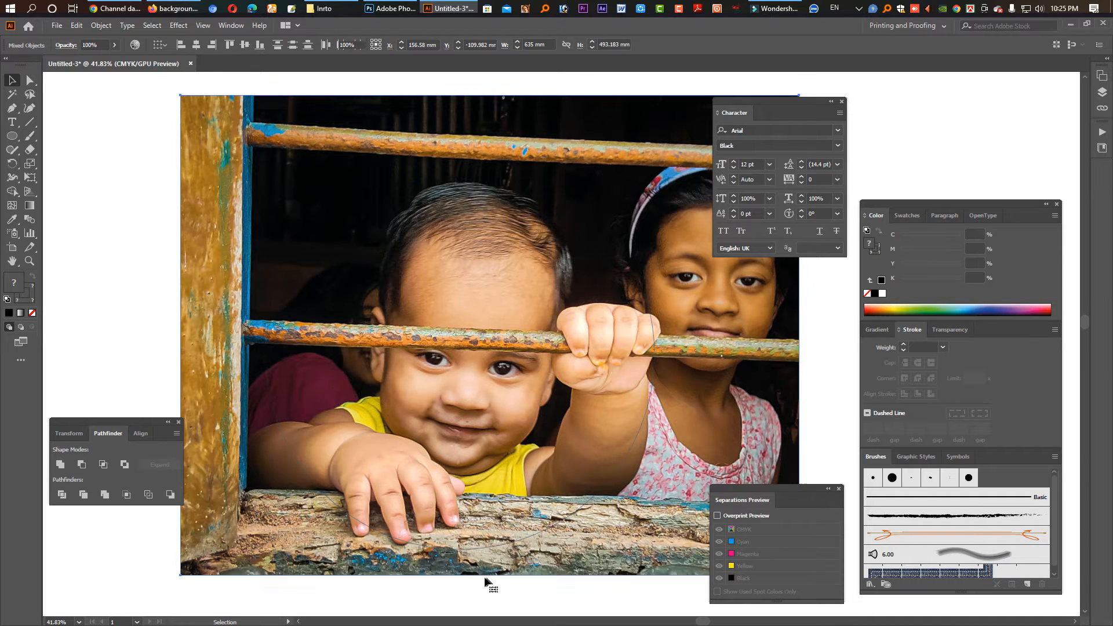
pyautogui.moveTo(489, 575); pyautogui.dragTo(460, 509)
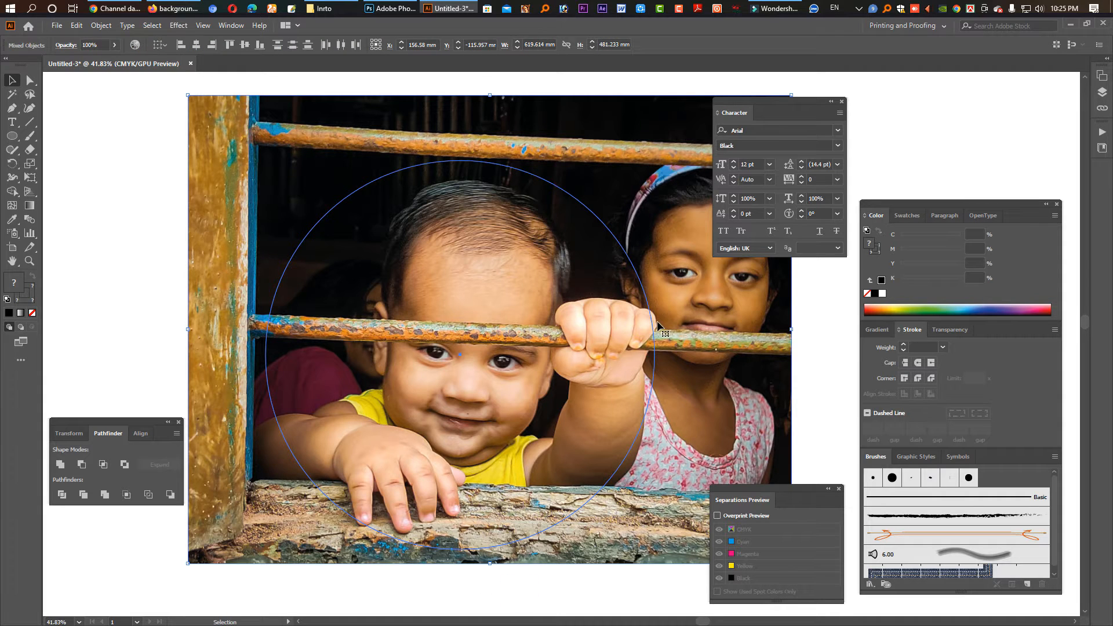
# Clip the selected photo to the circle with a clipping mask.
pyautogui.press('a')
pyautogui.hotkey('ctrl', '7')
pyautogui.press('v')
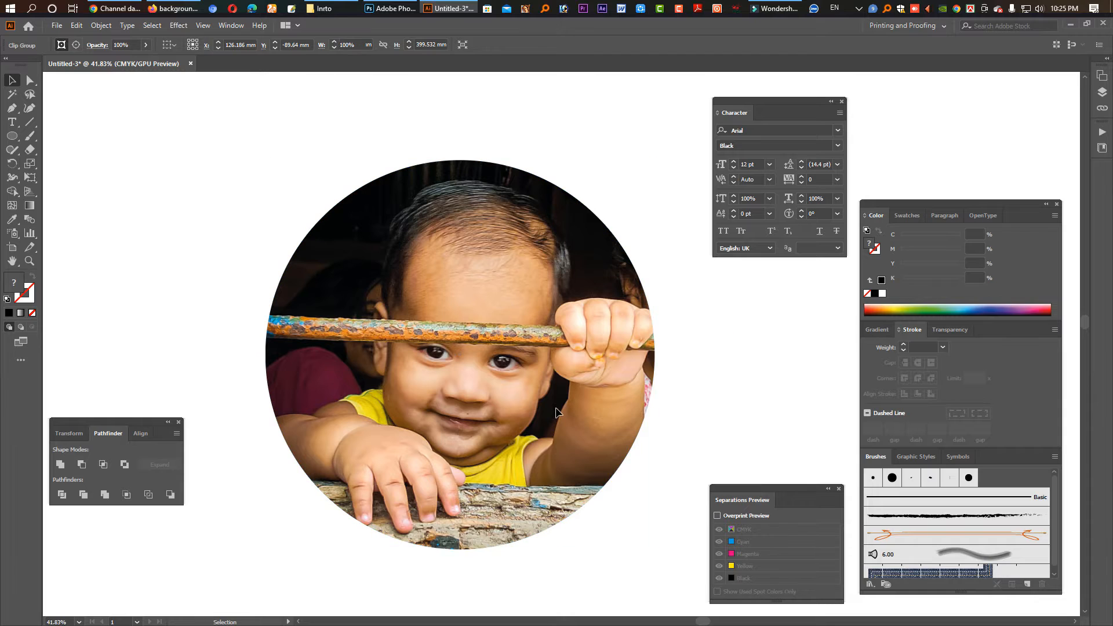
# Try moving the clipped circular photo about 20 mm right and 19 mm down.
pyautogui.moveTo(573, 386); pyautogui.dragTo(276, 389)
pyautogui.click(571, 392)
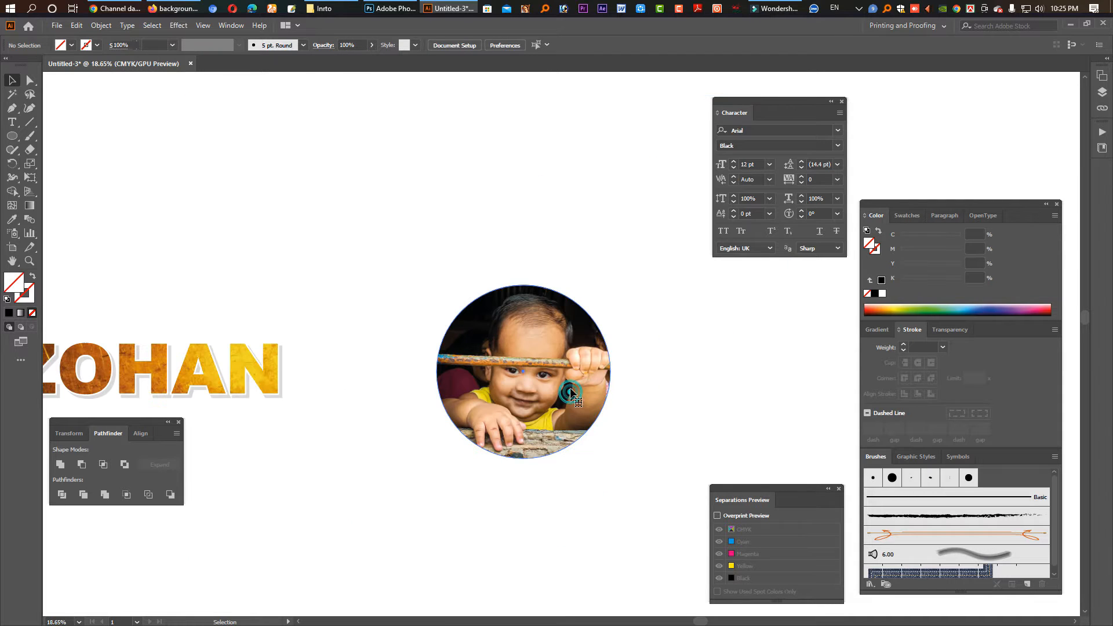
pyautogui.moveTo(569, 387); pyautogui.dragTo(581, 413)
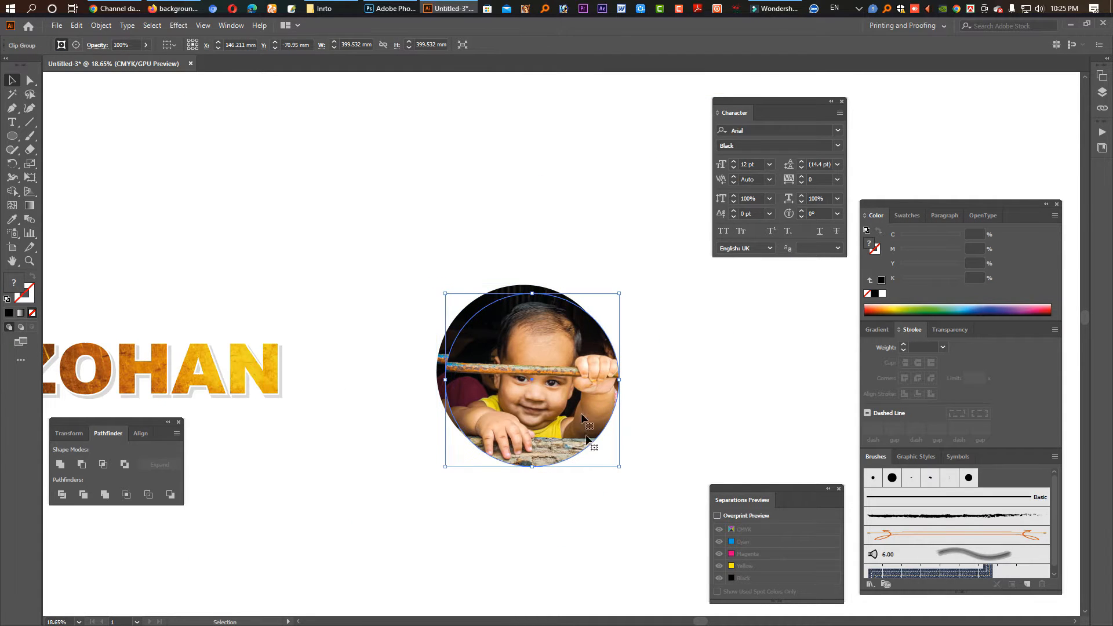
pyautogui.press('a')
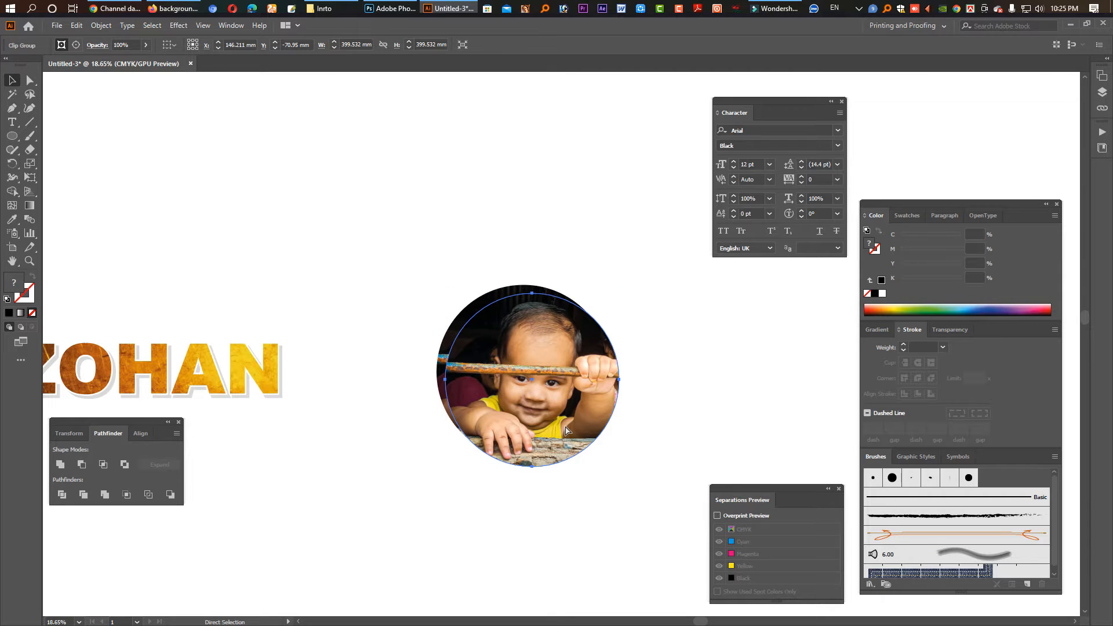
pyautogui.press('v')
pyautogui.moveTo(415, 238); pyautogui.dragTo(526, 362)
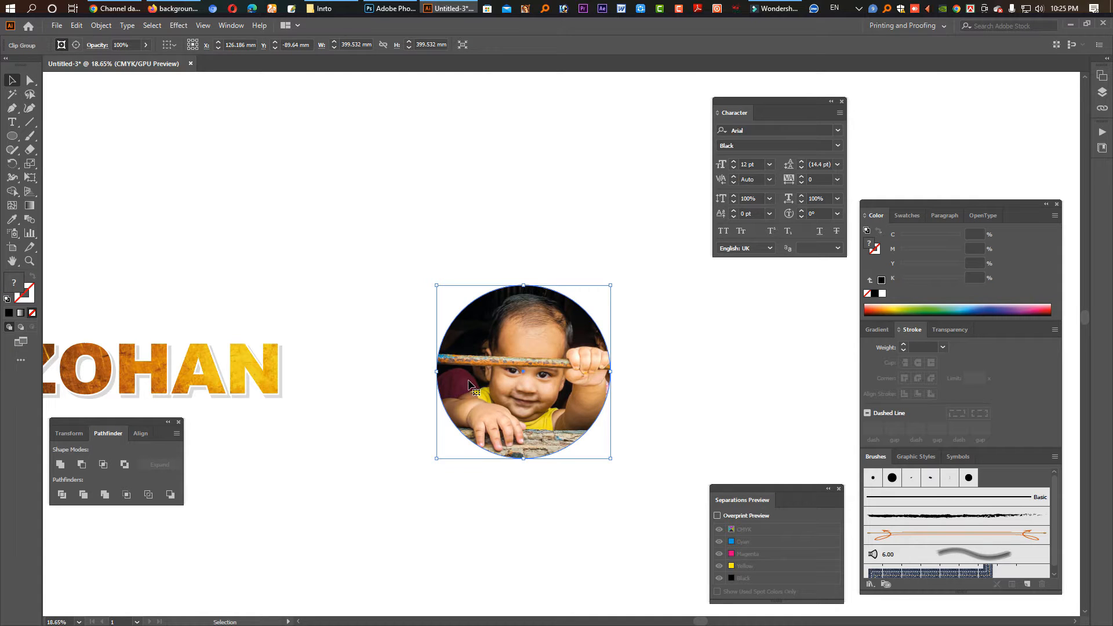
# Release the circular clipping mask and apply it again to the same photo and circle.
pyautogui.press('a')
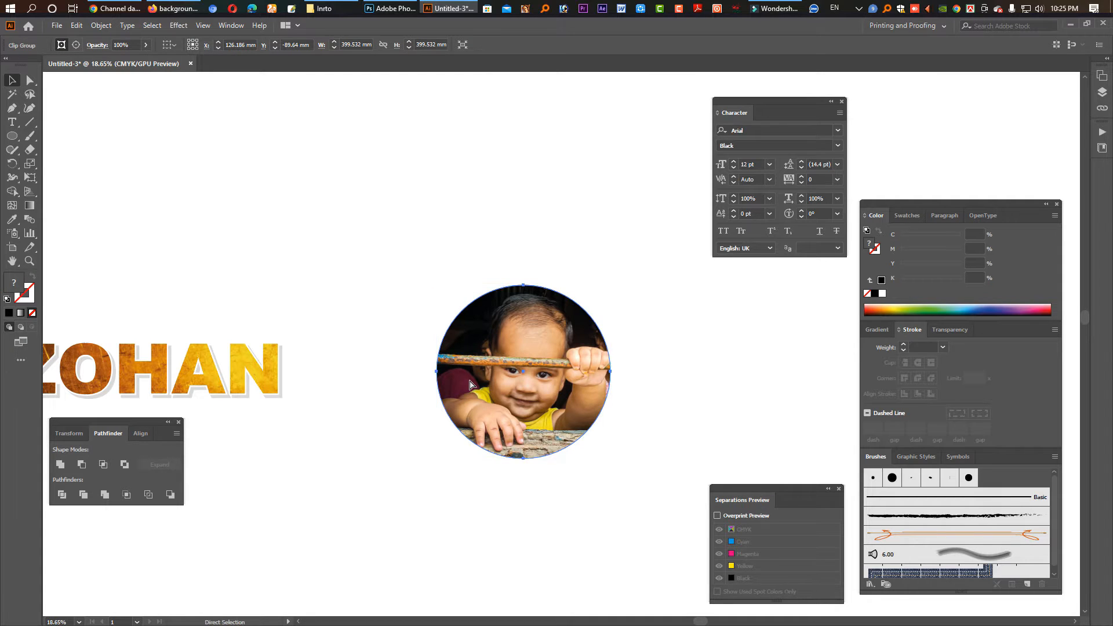
pyautogui.hotkey('ctrl', 'alt', '7')
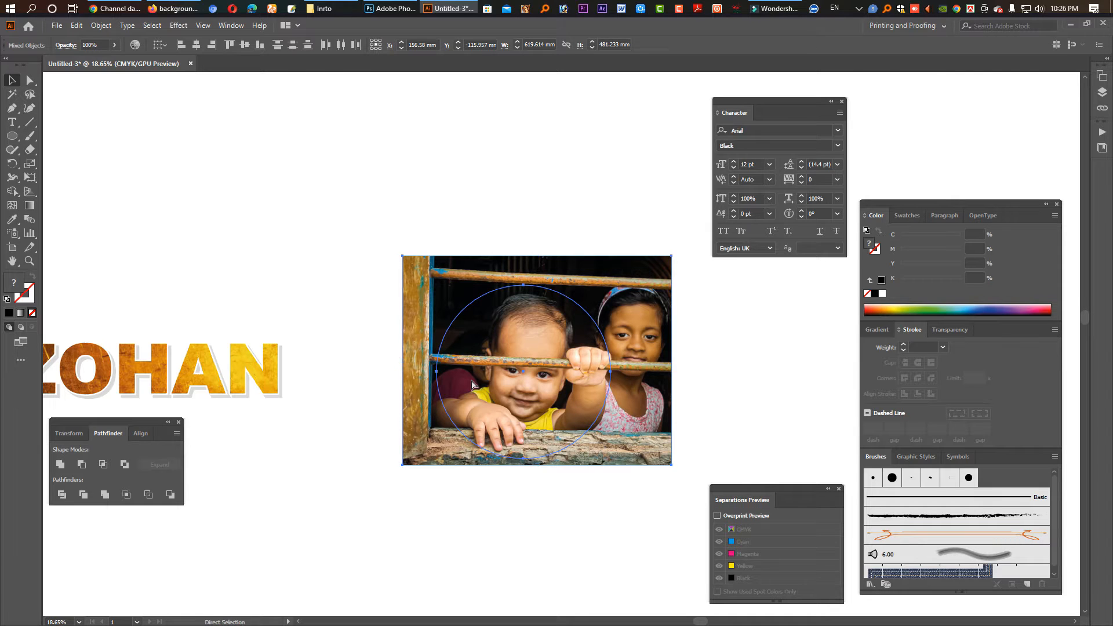
pyautogui.hotkey('ctrl', '7')
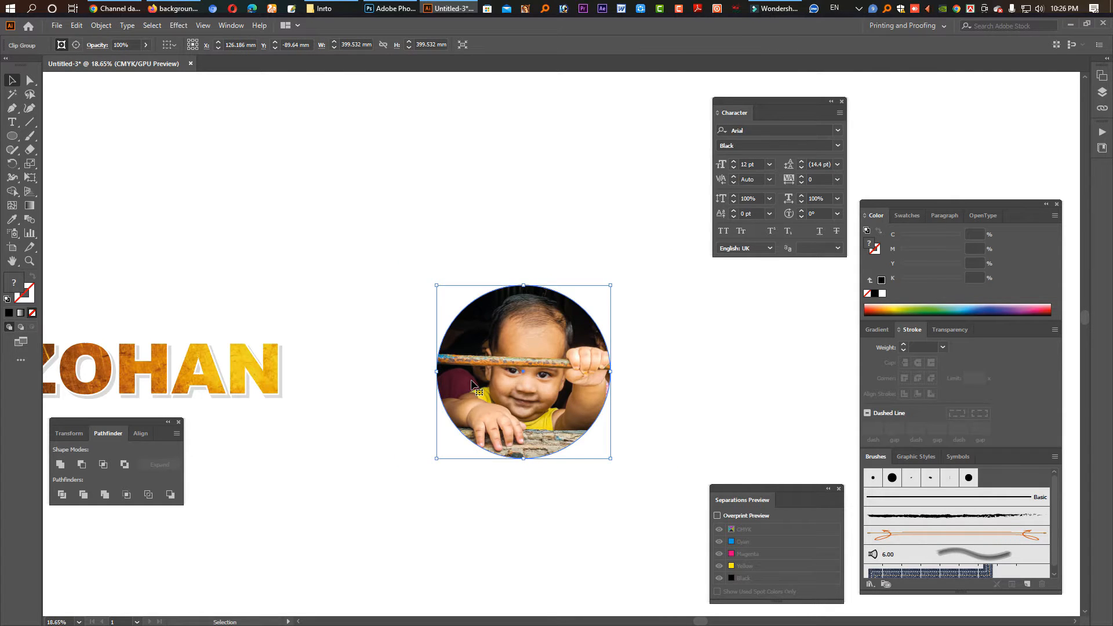
# Place the photo of the man with the backpack in the empty area above the circular photo.
pyautogui.scroll(5, 471, 384)
pyautogui.click(127, 187)
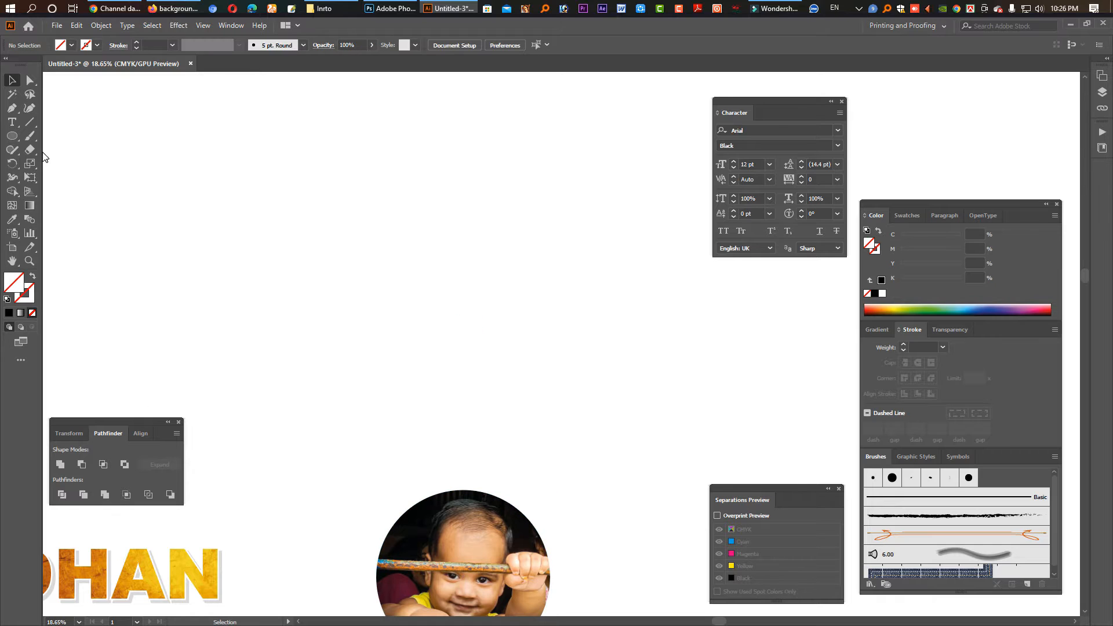
pyautogui.moveTo(434, 170); pyautogui.dragTo(629, 463)
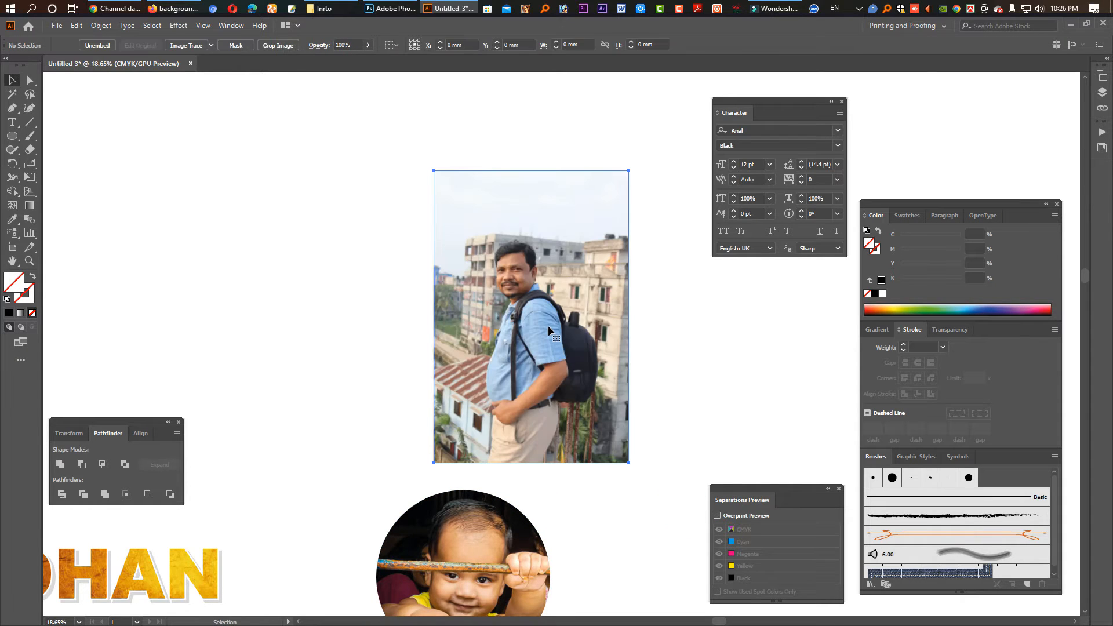
pyautogui.hotkey('ctrl', 'space')
pyautogui.click(593, 355)
# Draw an ellipse about 401 by 556 mm around the man and give it a black stroke.
pyautogui.press('l')
pyautogui.moveTo(429, 343); pyautogui.dragTo(572, 529)
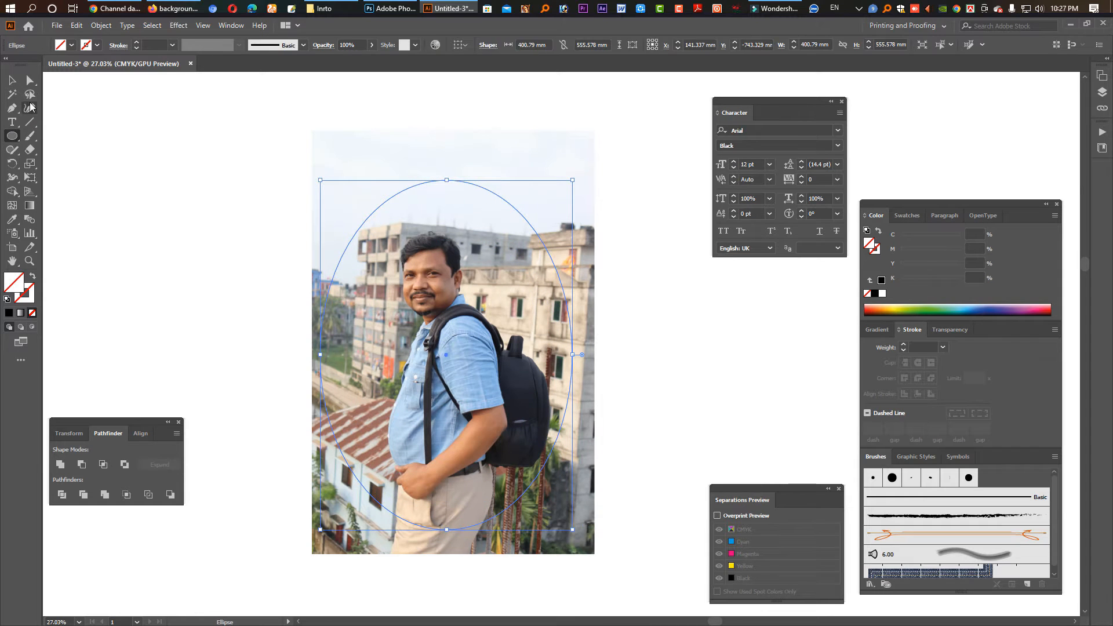
pyautogui.click(30, 81)
pyautogui.click(26, 294)
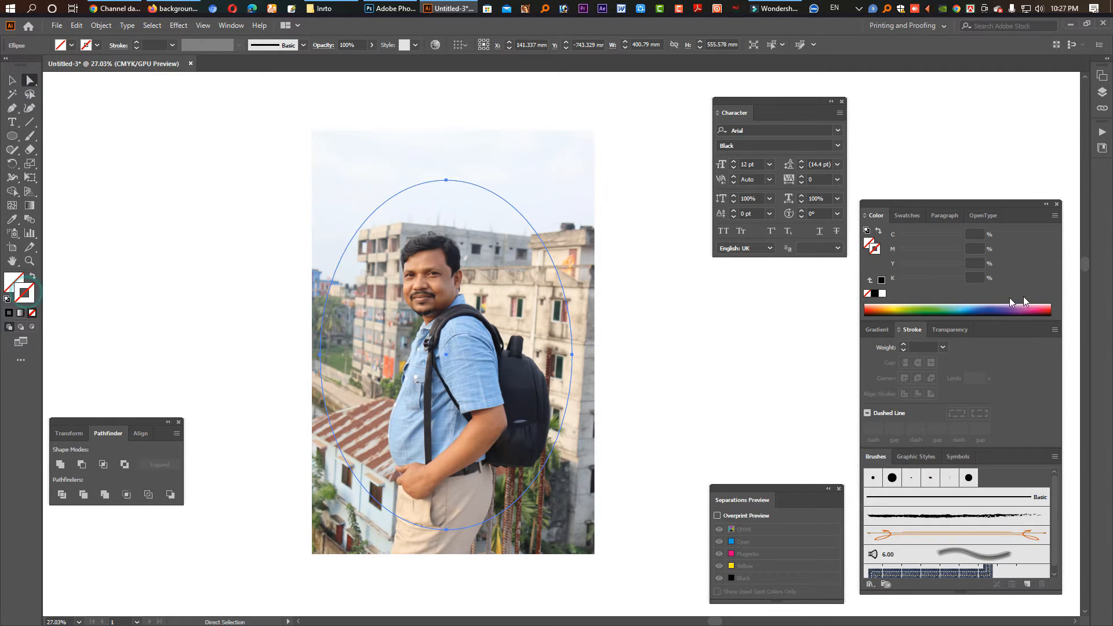
pyautogui.click(881, 280)
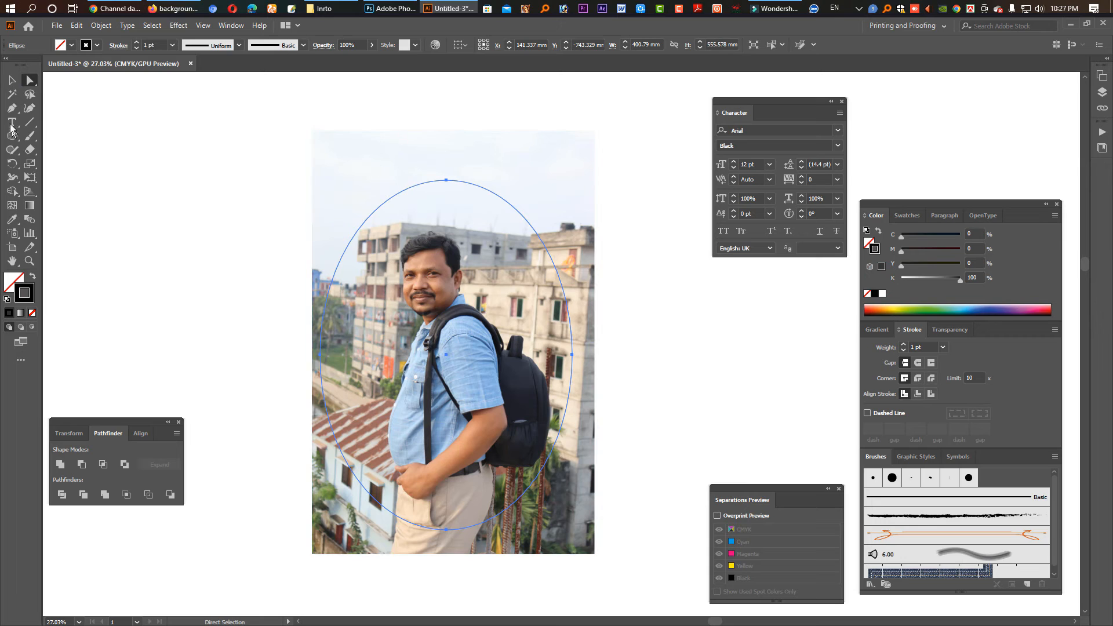
# Reshape the ellipse with the Curvature tool, adding an upper-right point, lowering the top point and raising the bottom one.
pyautogui.click(30, 108)
pyautogui.click(446, 179)
pyautogui.moveTo(510, 200); pyautogui.dragTo(562, 265)
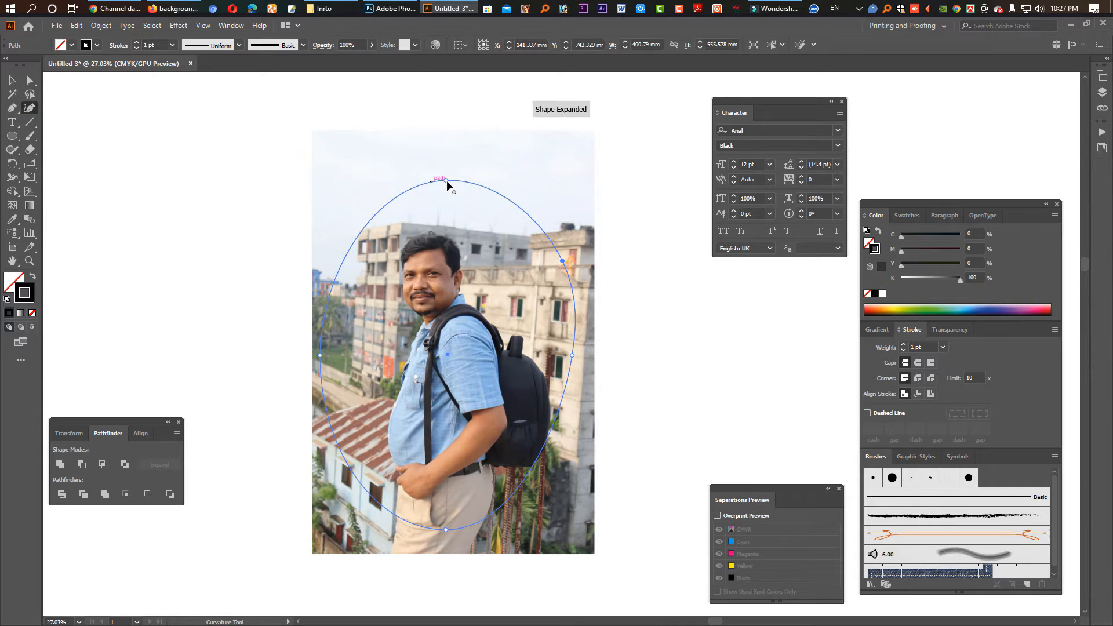
pyautogui.moveTo(447, 181); pyautogui.dragTo(460, 204)
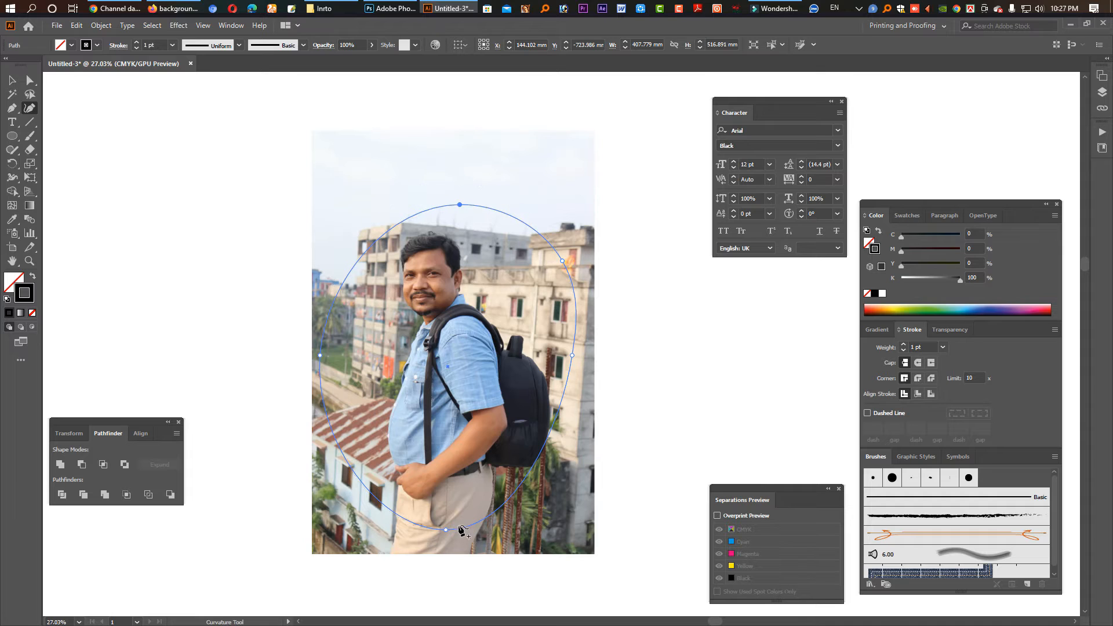
pyautogui.moveTo(445, 529); pyautogui.dragTo(448, 511)
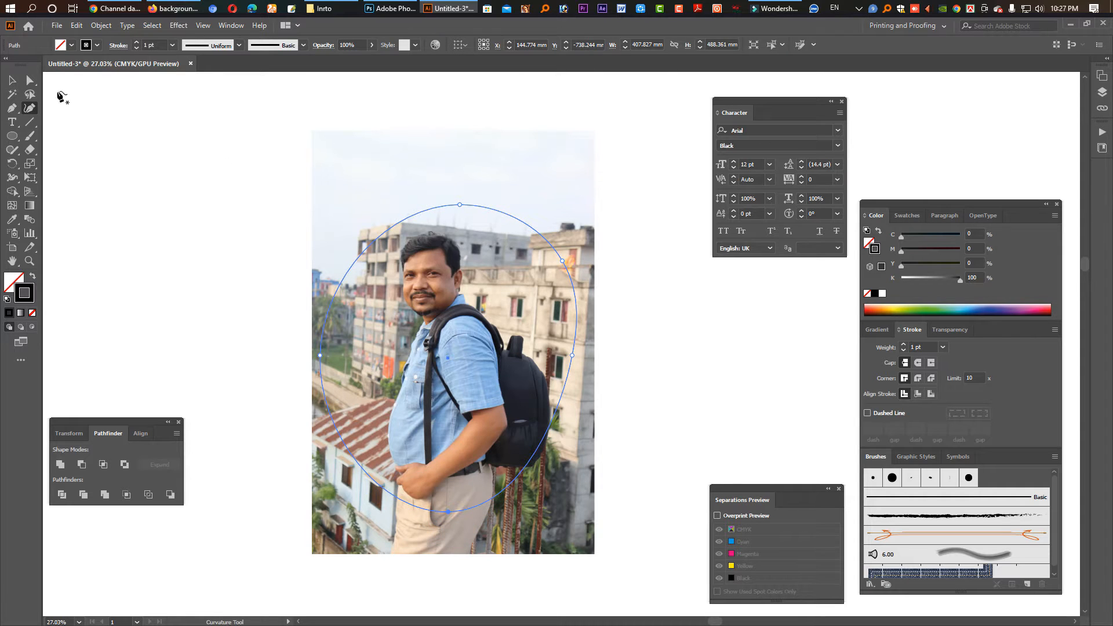
# Enlarge the reshaped outline proportionally toward the right to about 468 by 540 mm.
pyautogui.click(12, 80)
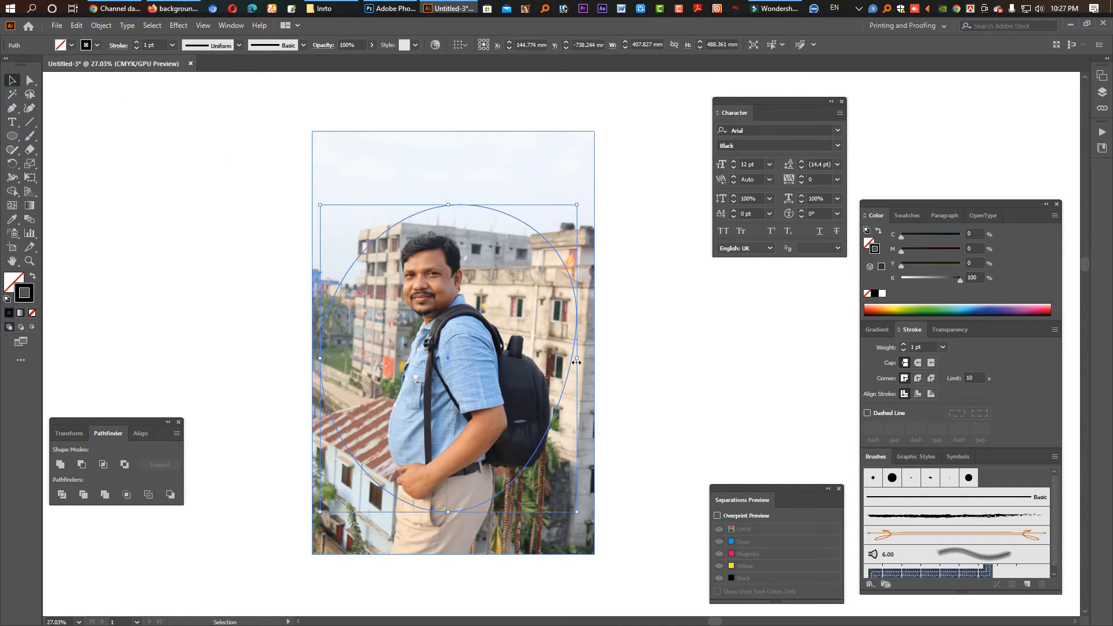
pyautogui.moveTo(578, 358); pyautogui.dragTo(590, 358)
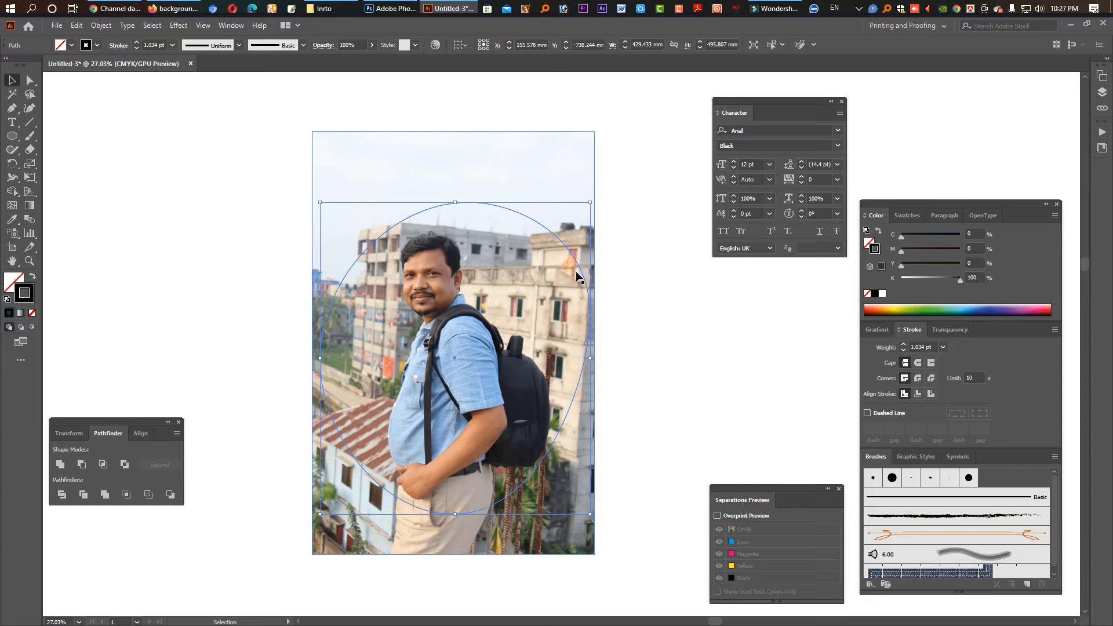
pyautogui.press('a')
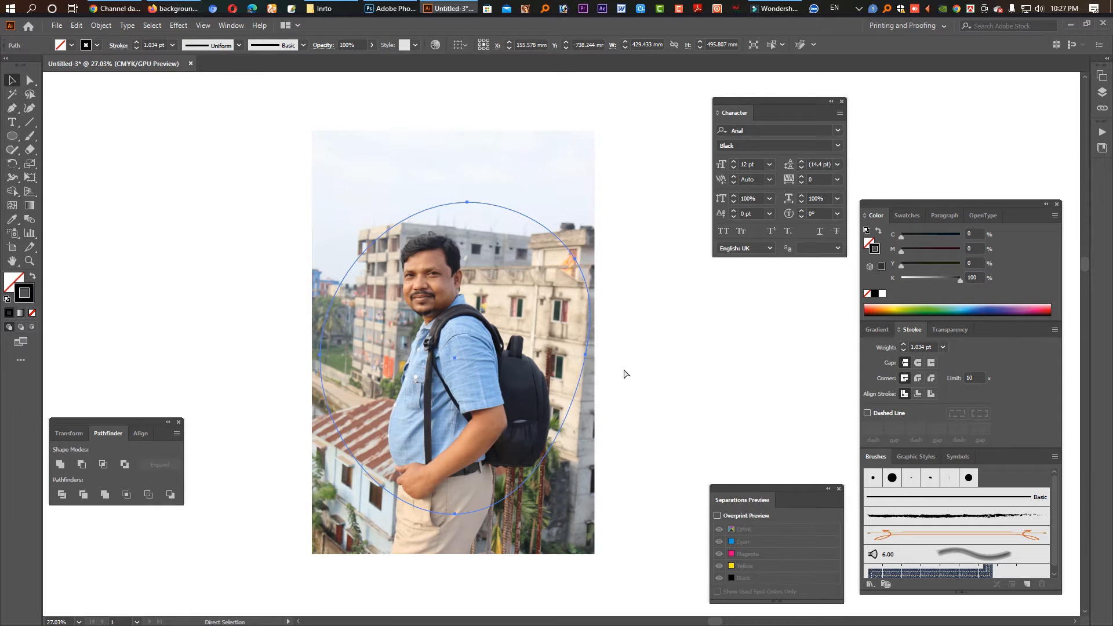
pyautogui.moveTo(591, 359); pyautogui.dragTo(614, 359)
pyautogui.press('.')
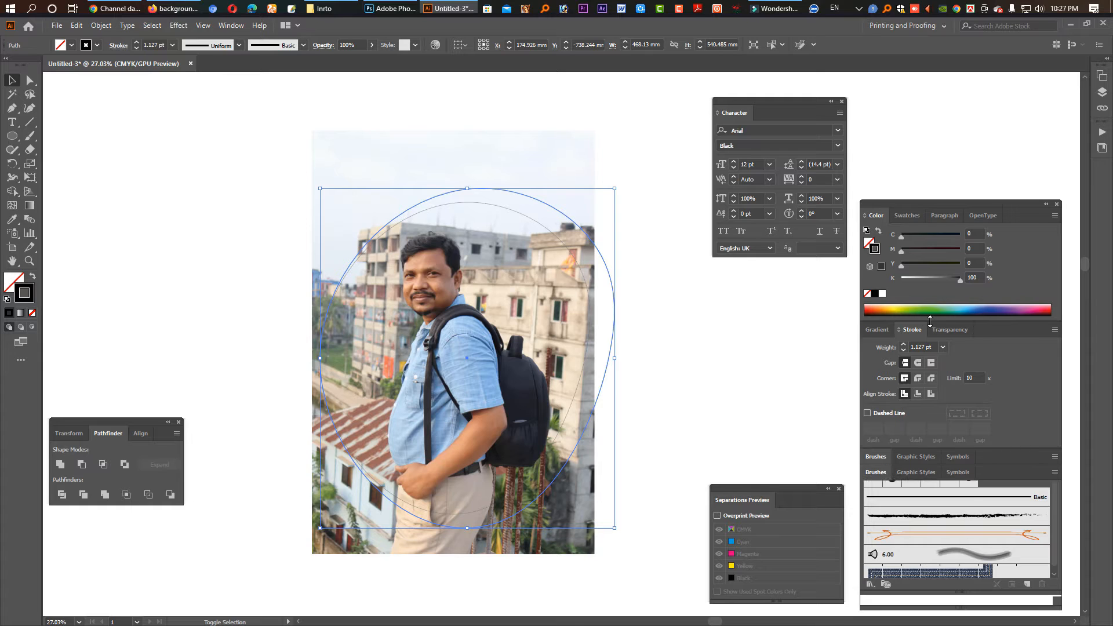
# Fill the larger curved shape with a linear gradient from dark green to teal, without a stroke, and send it behind the photo.
pyautogui.click(34, 275)
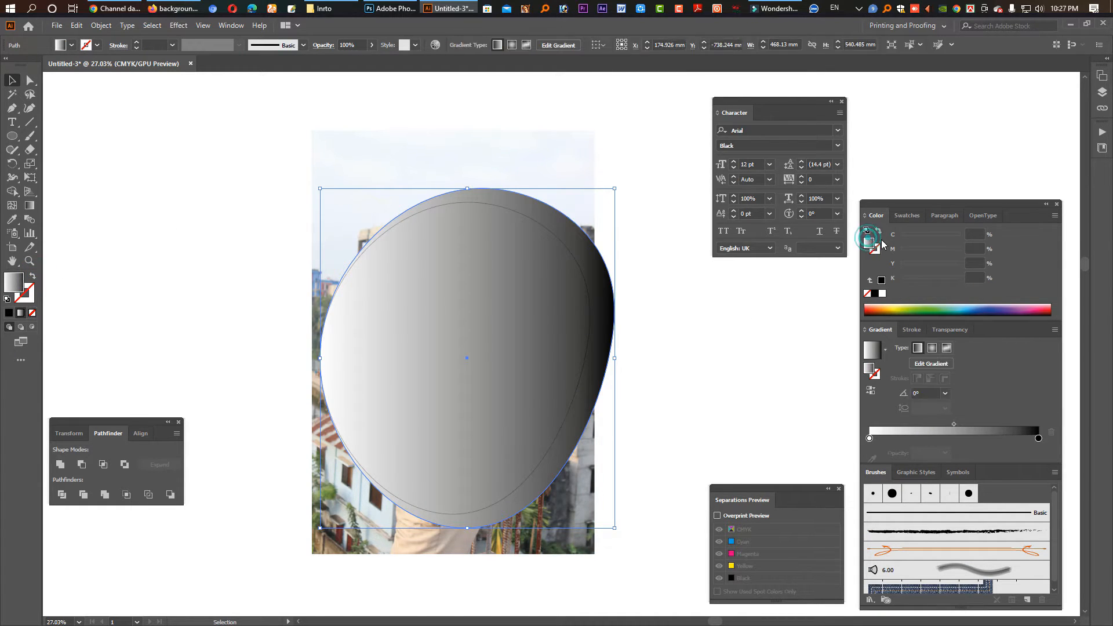
pyautogui.click(904, 215)
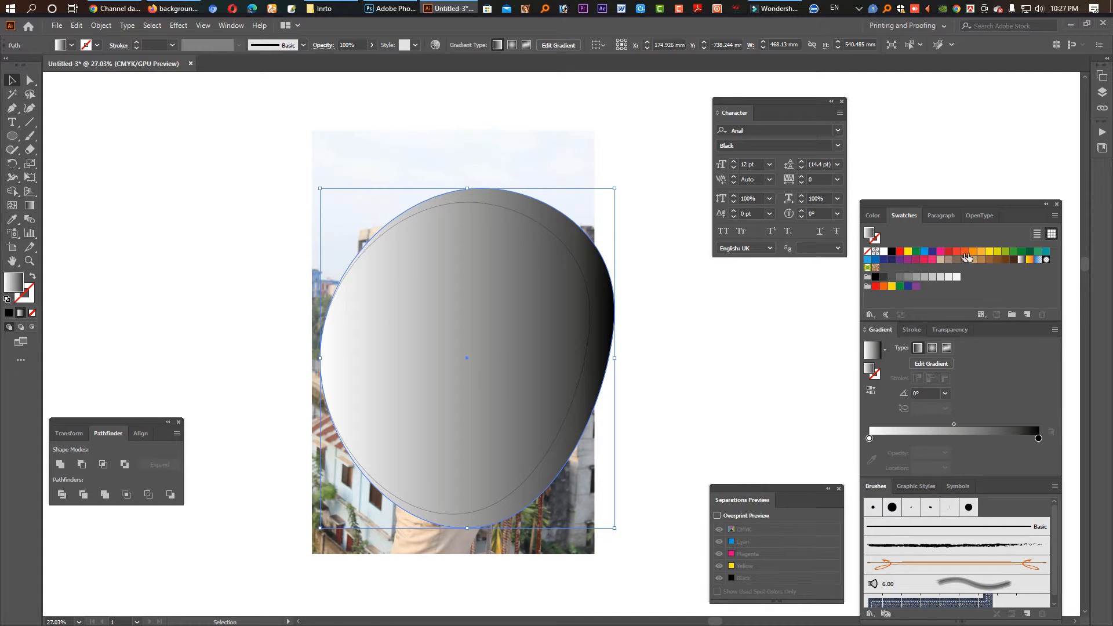
pyautogui.moveTo(1044, 255); pyautogui.dragTo(1039, 439)
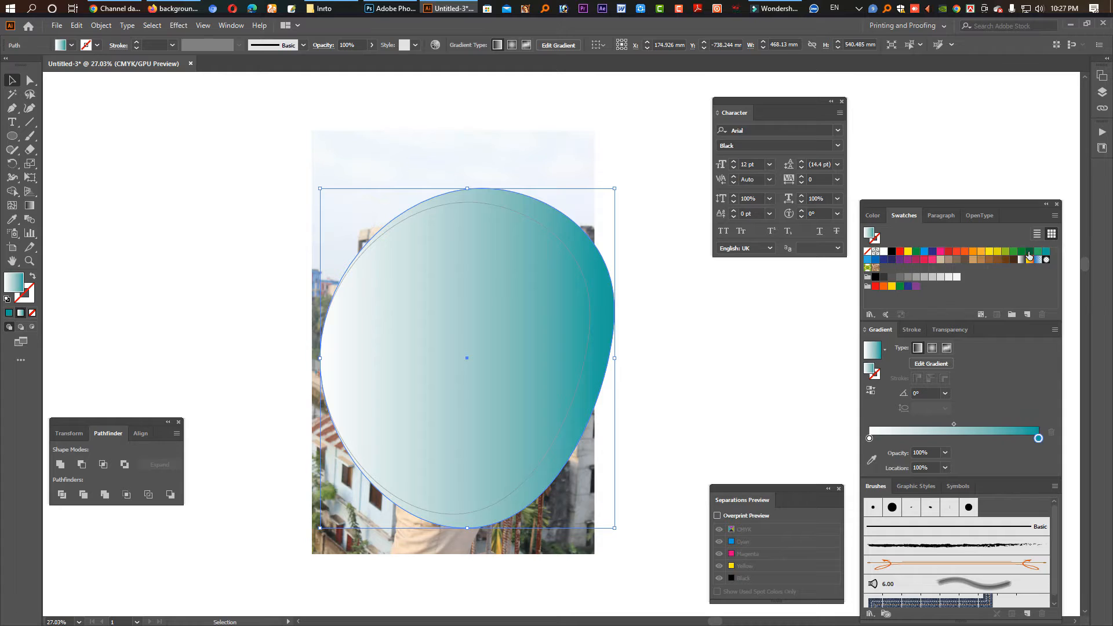
pyautogui.moveTo(1030, 251); pyautogui.dragTo(868, 441)
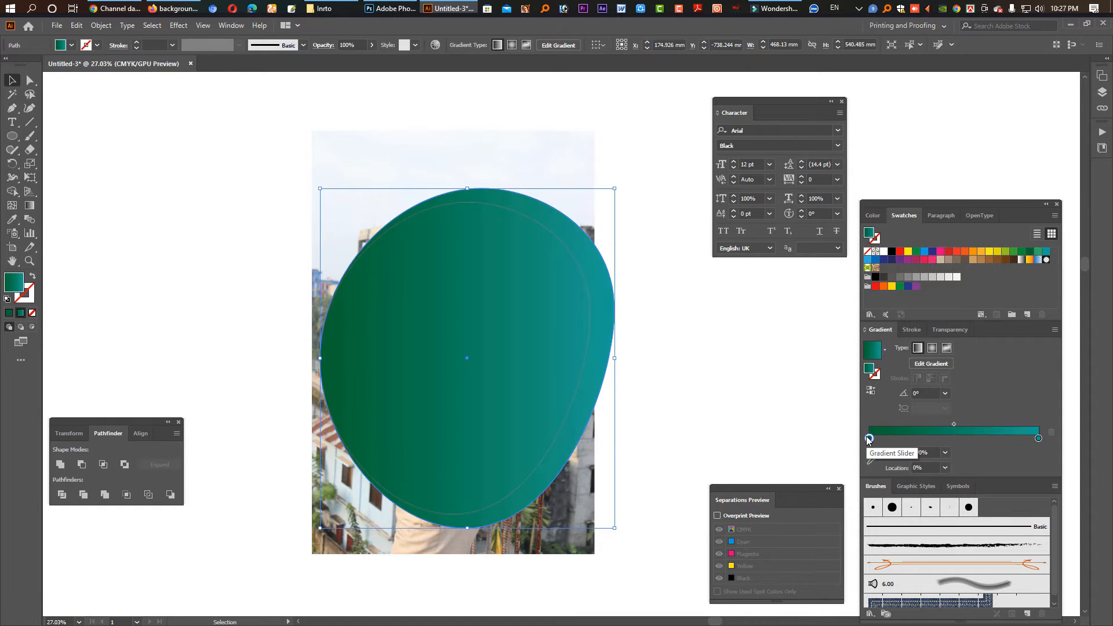
pyautogui.hotkey('ctrl', '[')
pyautogui.click(753, 370)
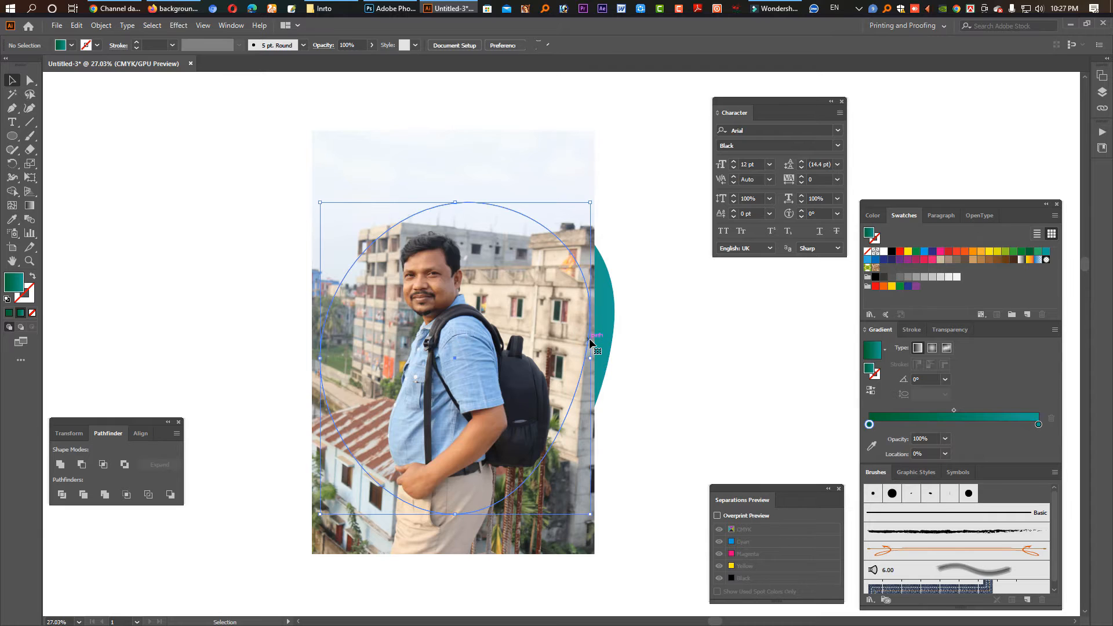
# Give the smaller curved outline around the man a white stroke of 13 pt.
pyautogui.click(589, 342)
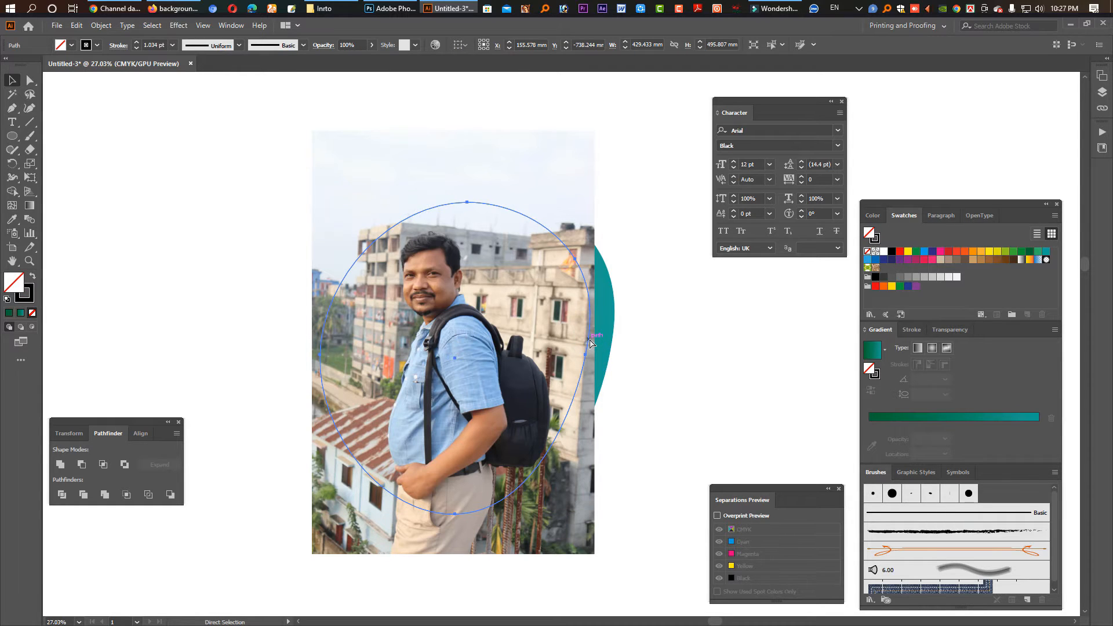
pyautogui.press('v')
pyautogui.click(876, 238)
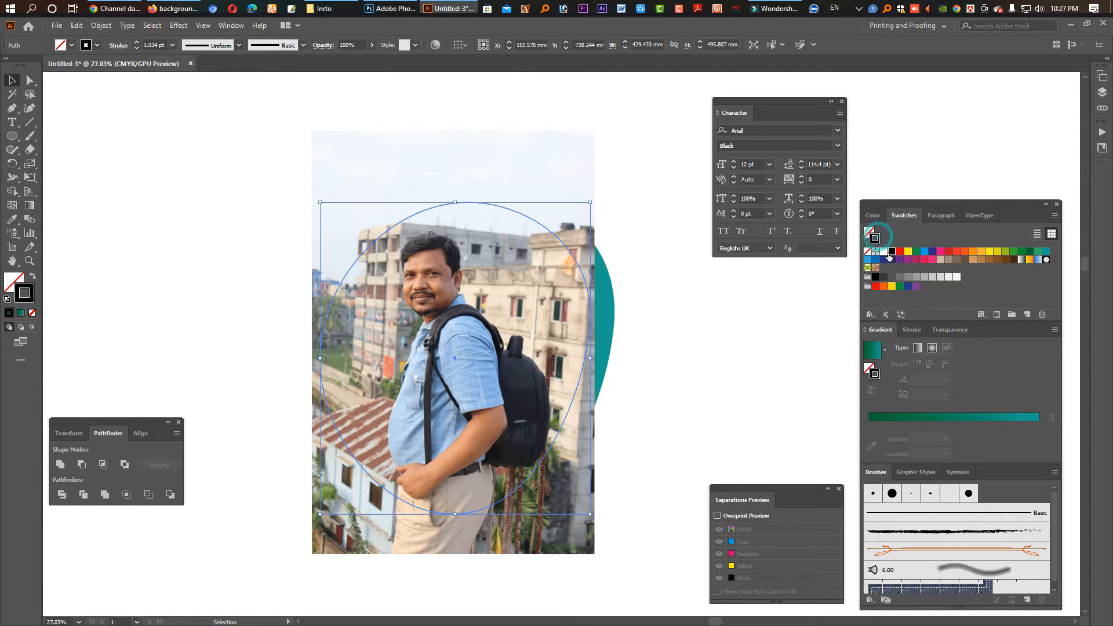
pyautogui.click(884, 251)
pyautogui.click(911, 328)
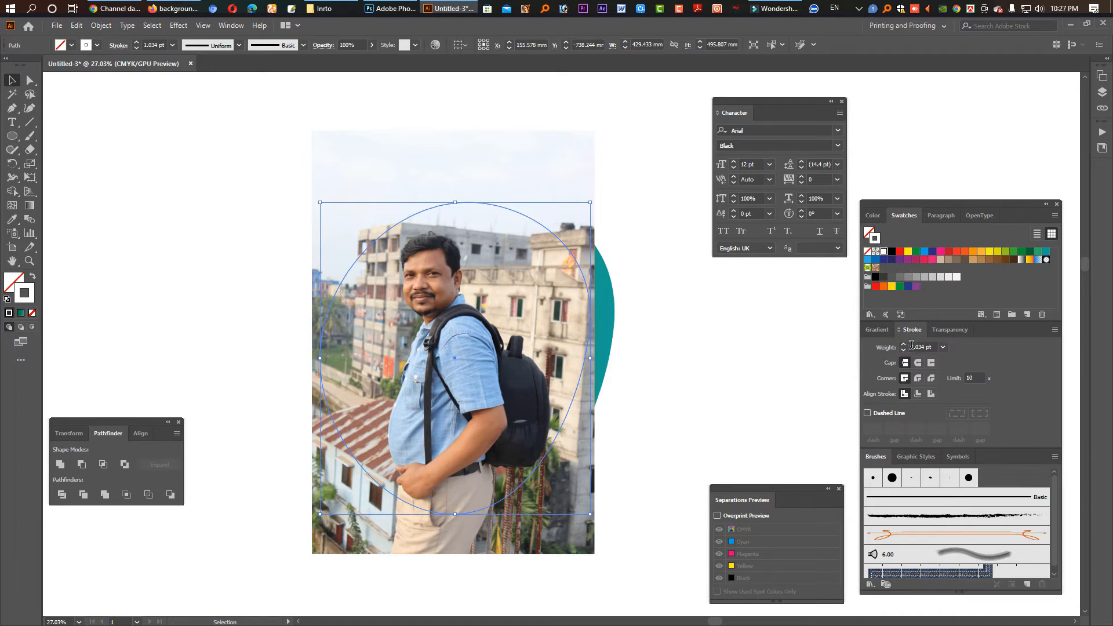
pyautogui.click(905, 345)
pyautogui.click(904, 344)
pyautogui.click(904, 345)
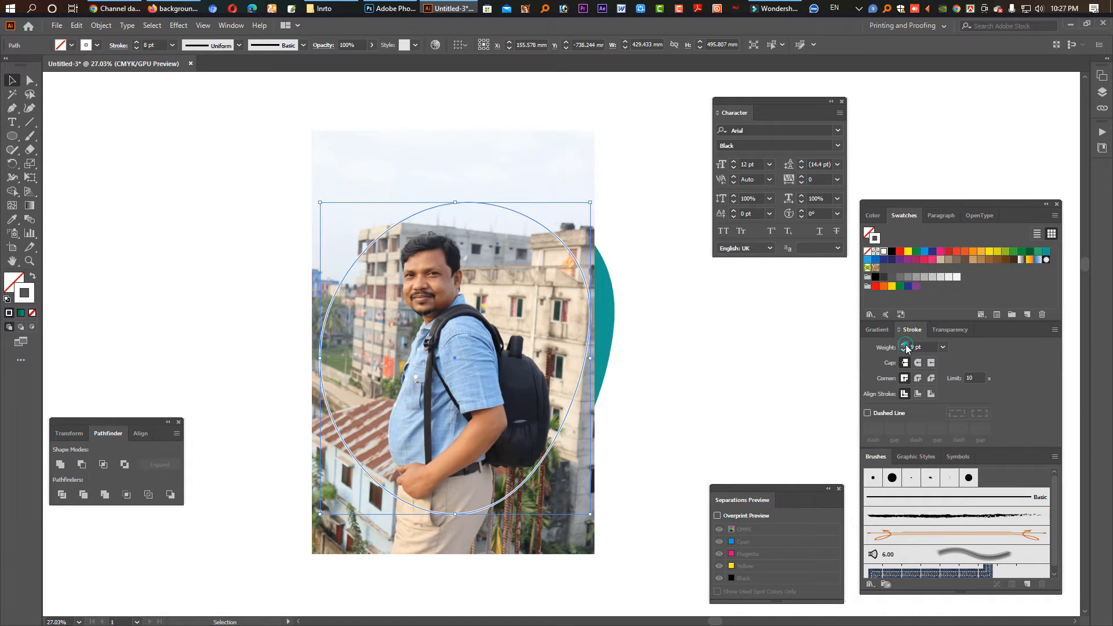
pyautogui.click(904, 345)
# Send the white-stroked outline together with the green gradient shape to the back.
pyautogui.keyDown('shift'); pyautogui.click(603, 325); pyautogui.keyUp('shift')
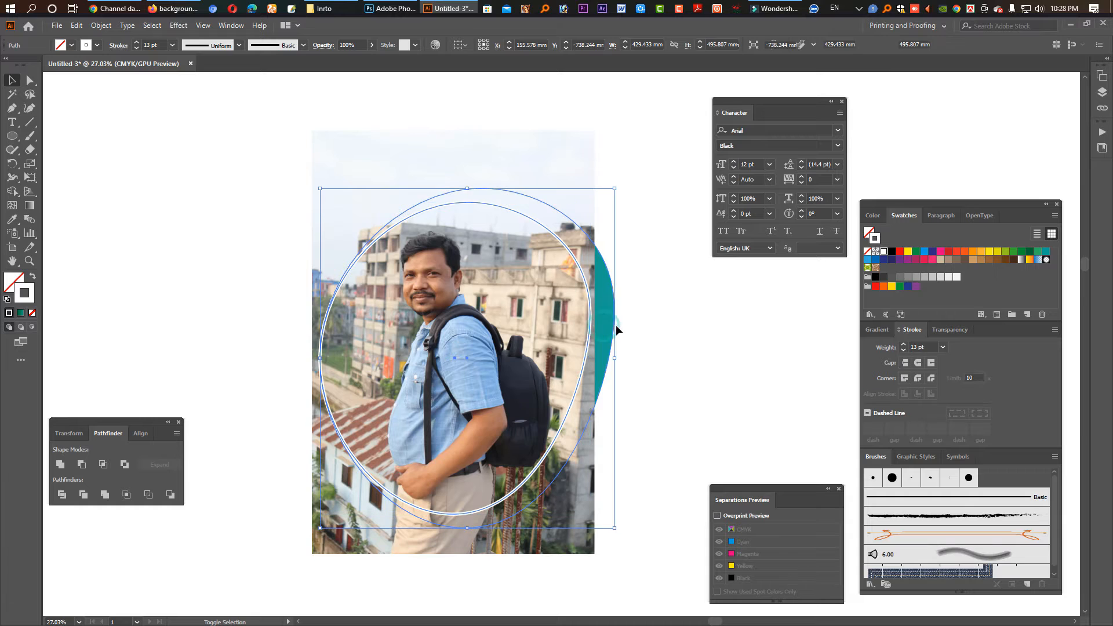
pyautogui.press('ctrl')
pyautogui.hotkey('ctrl', 'shift', '[')
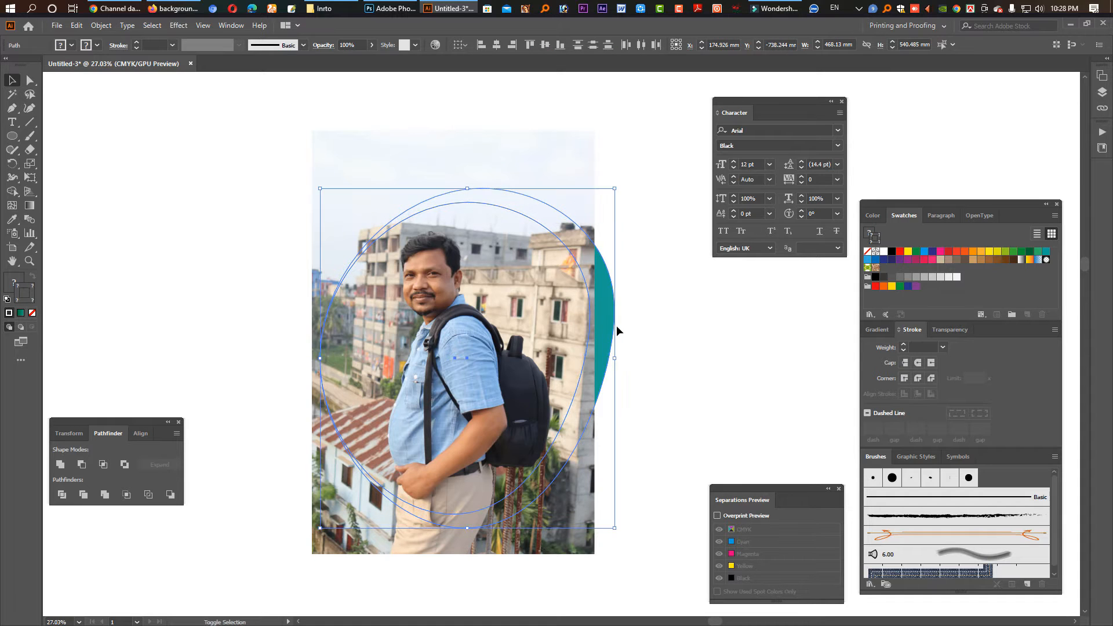
pyautogui.click(673, 339)
# Make a clipping mask from the remaining thin curved outline and the photo of the man.
pyautogui.hotkey('ctrl', 'space')
pyautogui.moveTo(554, 394); pyautogui.dragTo(553, 395)
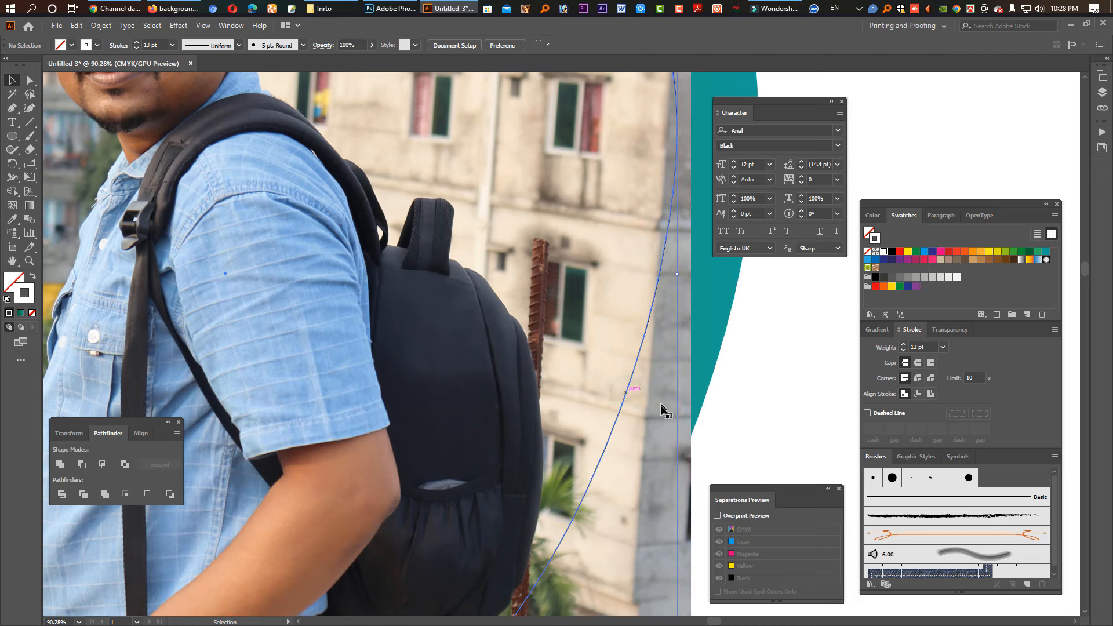
pyautogui.click(621, 396)
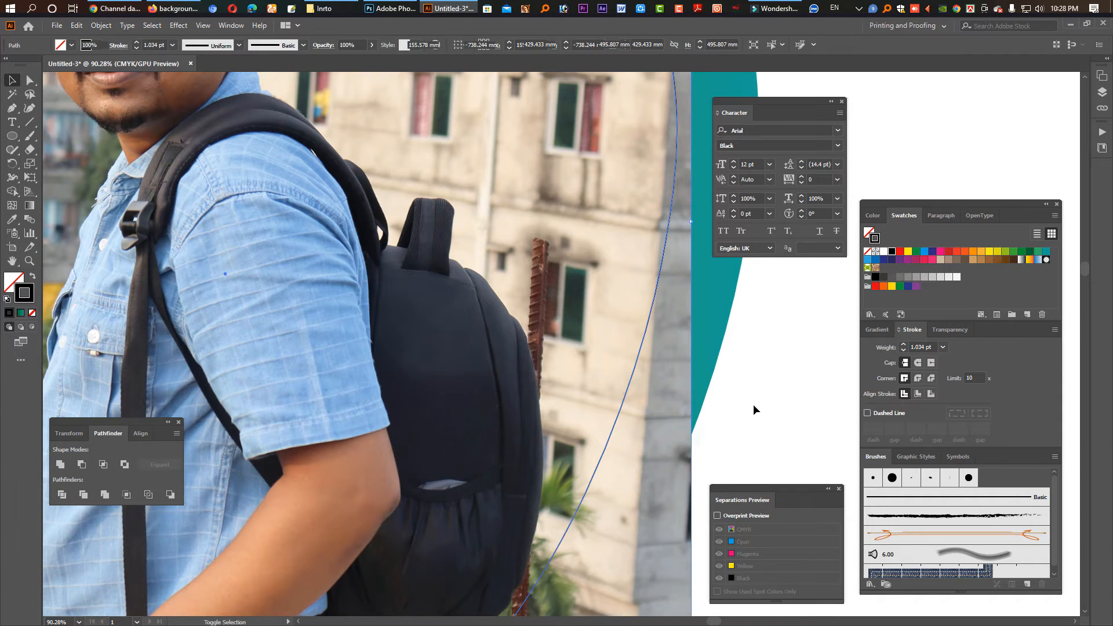
pyautogui.hotkey('ctrl', 'space')
pyautogui.moveTo(736, 398); pyautogui.dragTo(534, 354)
pyautogui.rightClick(559, 349)
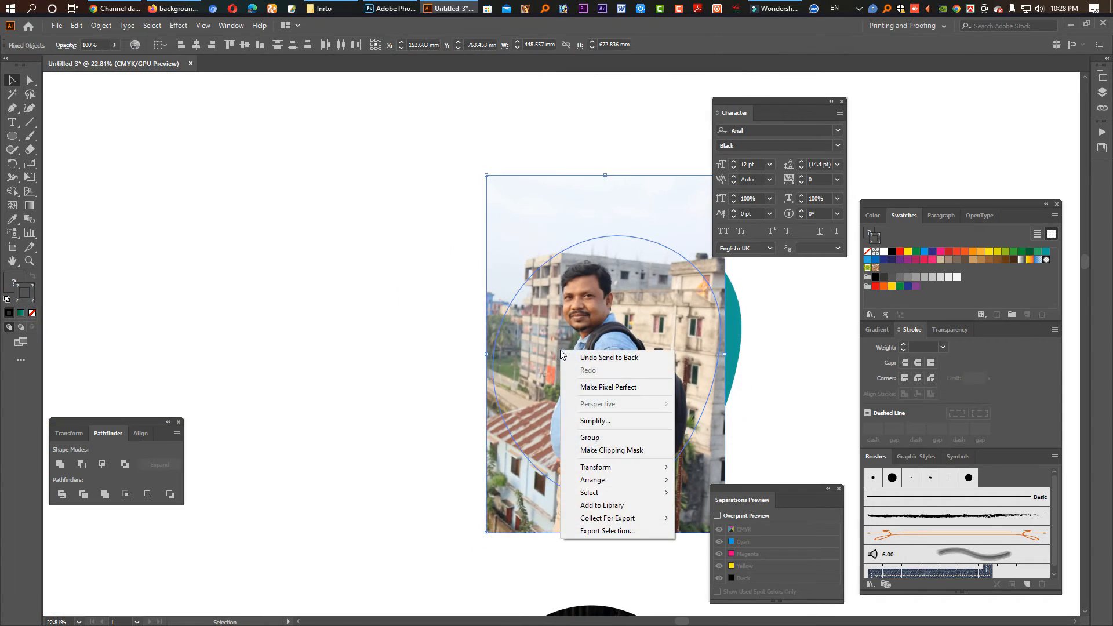
pyautogui.click(641, 451)
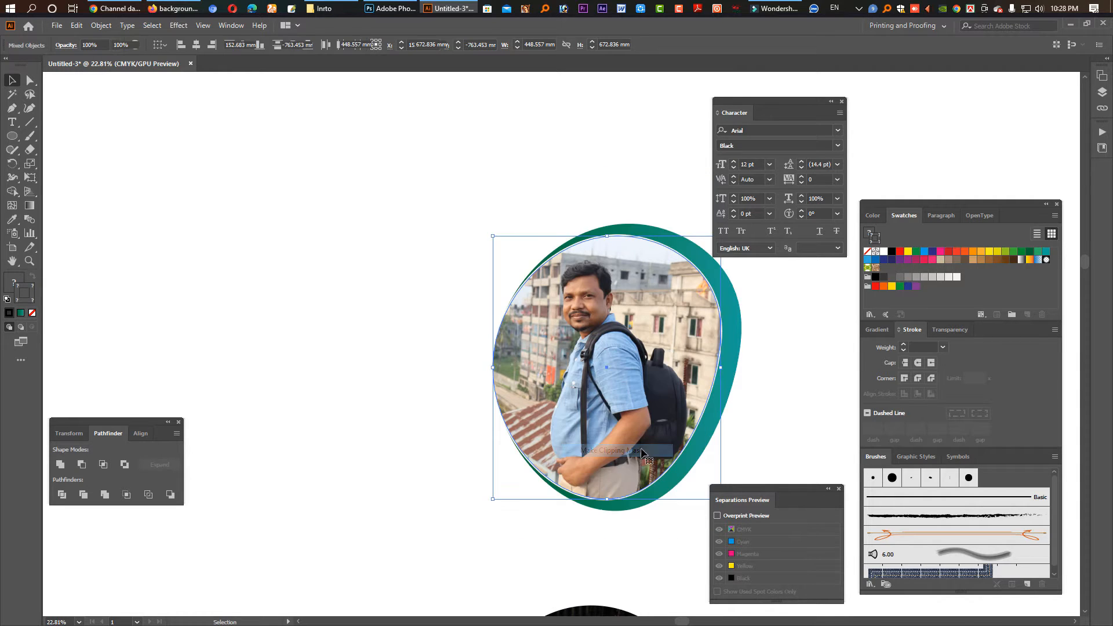
pyautogui.moveTo(618, 389); pyautogui.dragTo(404, 381)
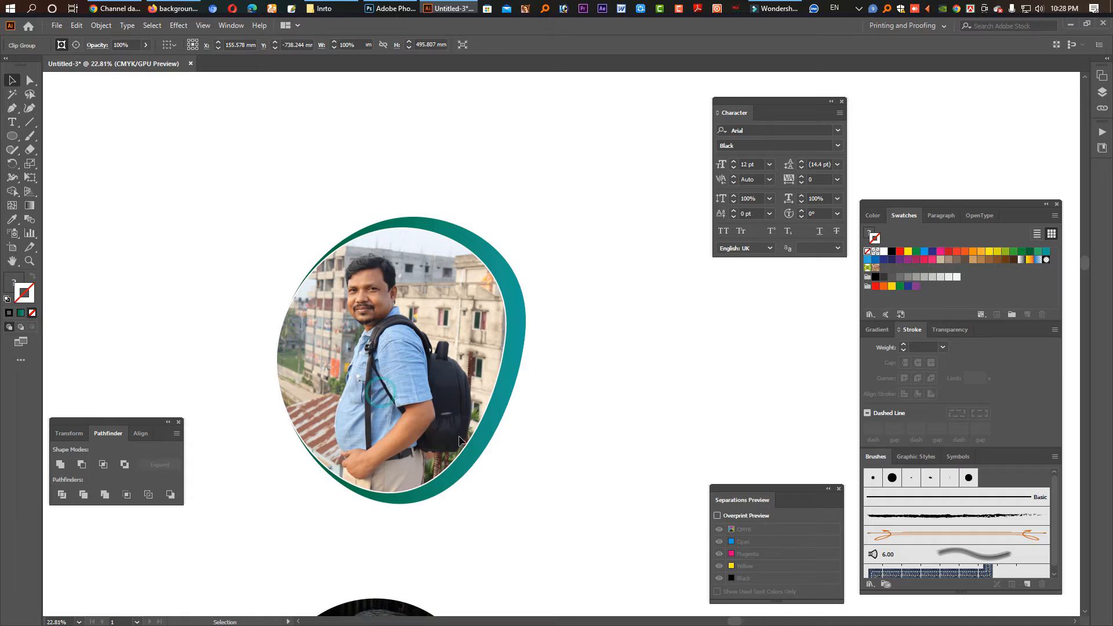
pyautogui.click(521, 349)
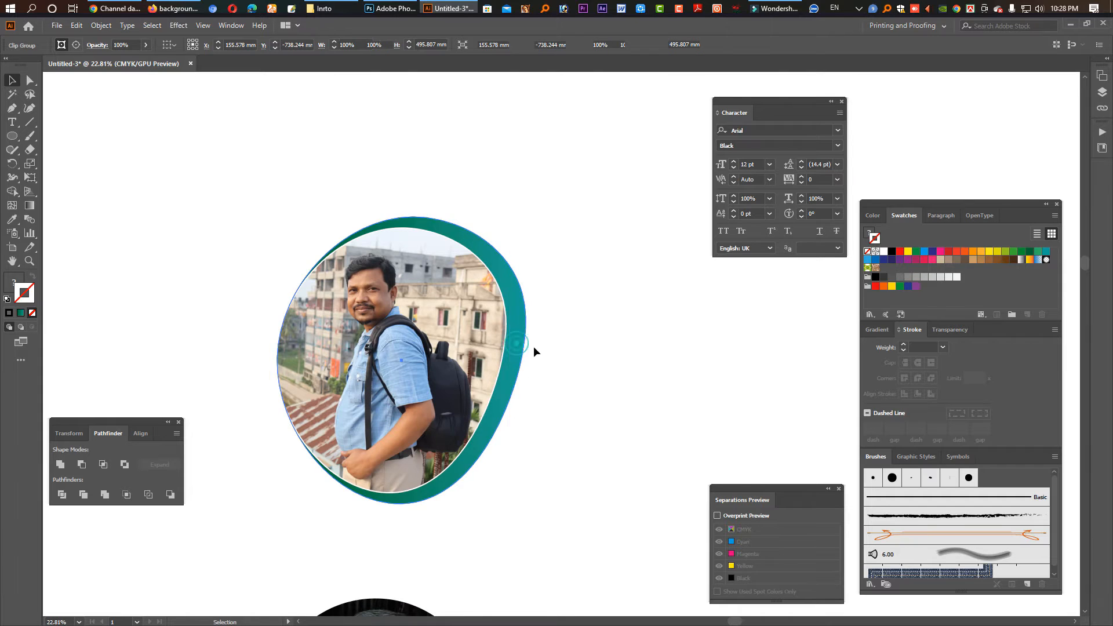
pyautogui.click(578, 354)
# Draw a green-to-teal gradient rectangle about 677 by 242 mm across the masked photo, extending to its left.
pyautogui.moveTo(47, 147); pyautogui.dragTo(49, 137)
pyautogui.click(110, 258)
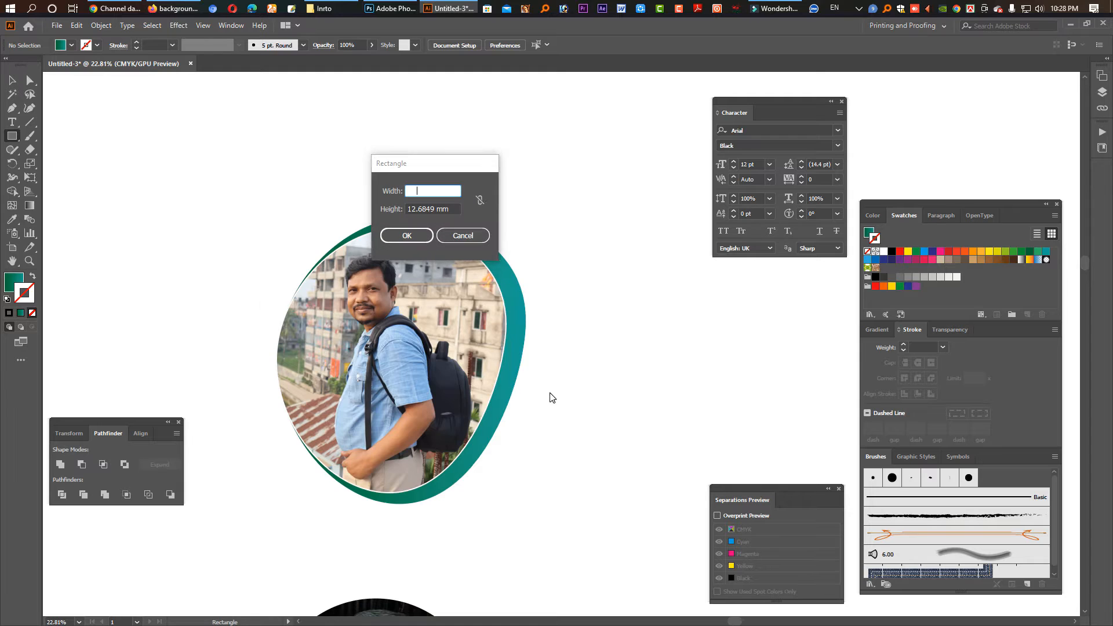
pyautogui.press('Escape')
pyautogui.moveTo(119, 266); pyautogui.dragTo(285, 326)
pyautogui.moveTo(529, 397); pyautogui.dragTo(479, 395)
pyautogui.click(14, 80)
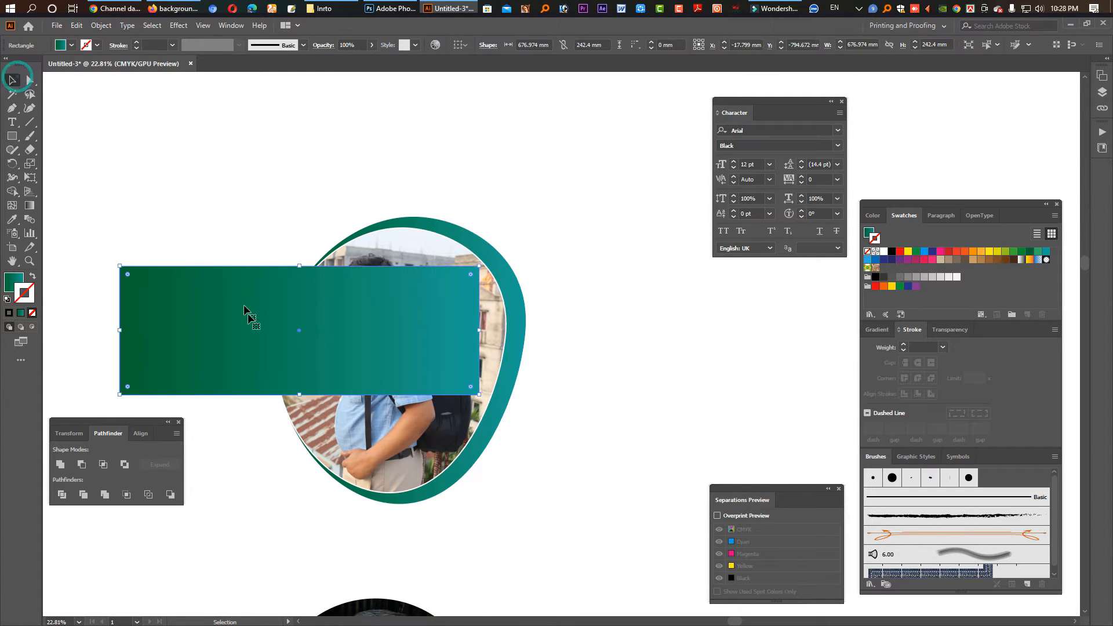
# Put the rectangle behind the masked photo, level with its middle, and enlarge it proportionally toward the left.
pyautogui.moveTo(250, 319); pyautogui.dragTo(409, 371)
pyautogui.moveTo(272, 378); pyautogui.dragTo(165, 381)
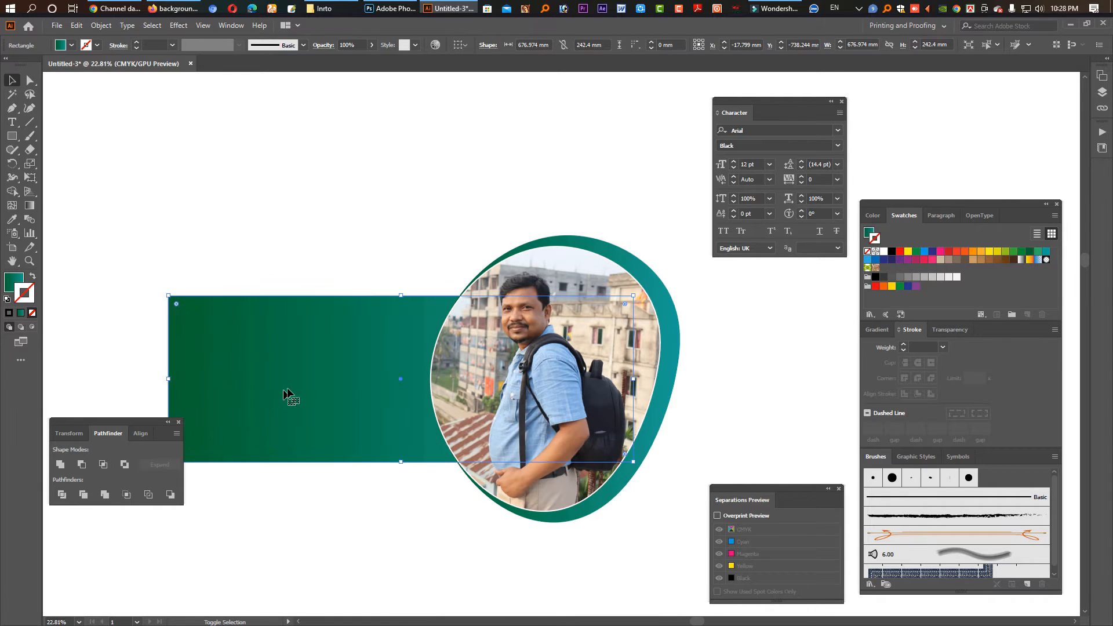
pyautogui.click(270, 229)
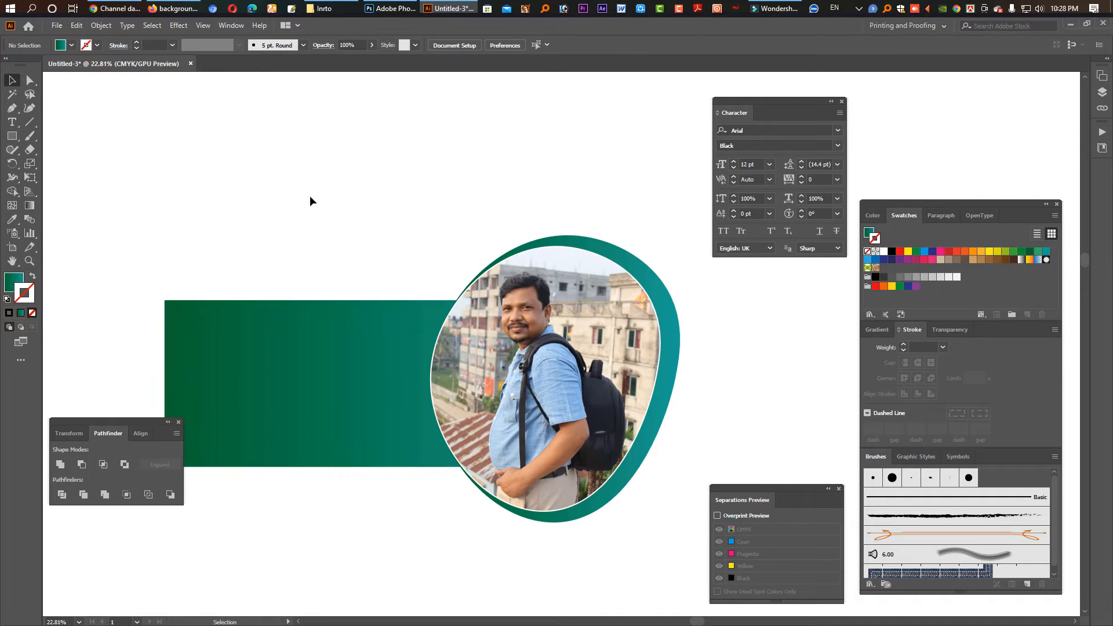
# Reduce the height of the gradient rectangle by lowering its top edge.
pyautogui.click(371, 327)
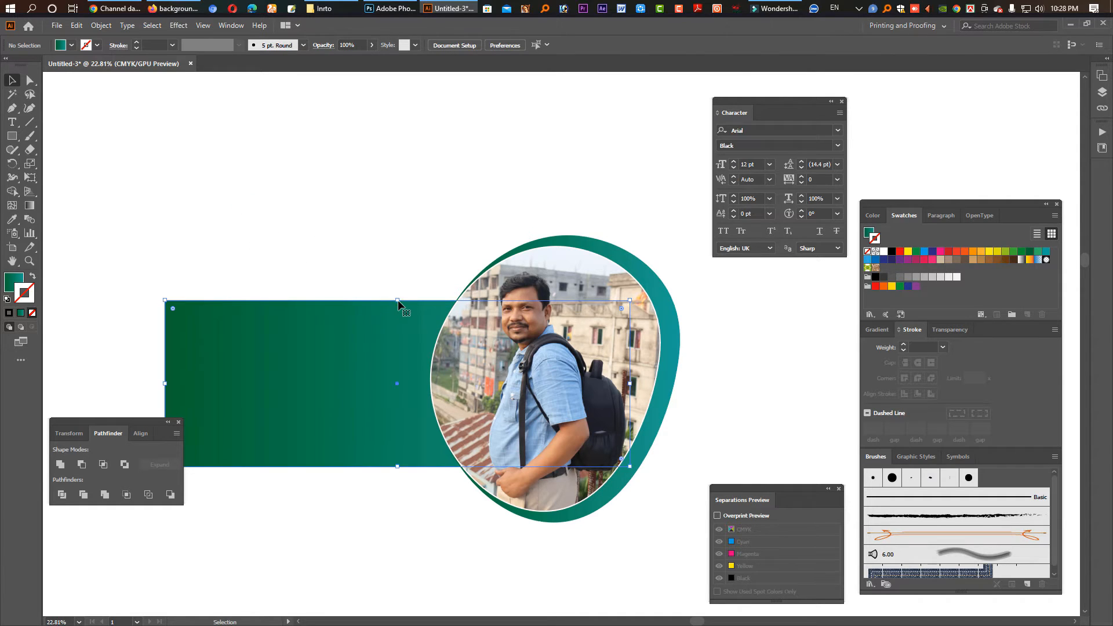
pyautogui.moveTo(397, 300); pyautogui.dragTo(402, 340)
pyautogui.click(388, 273)
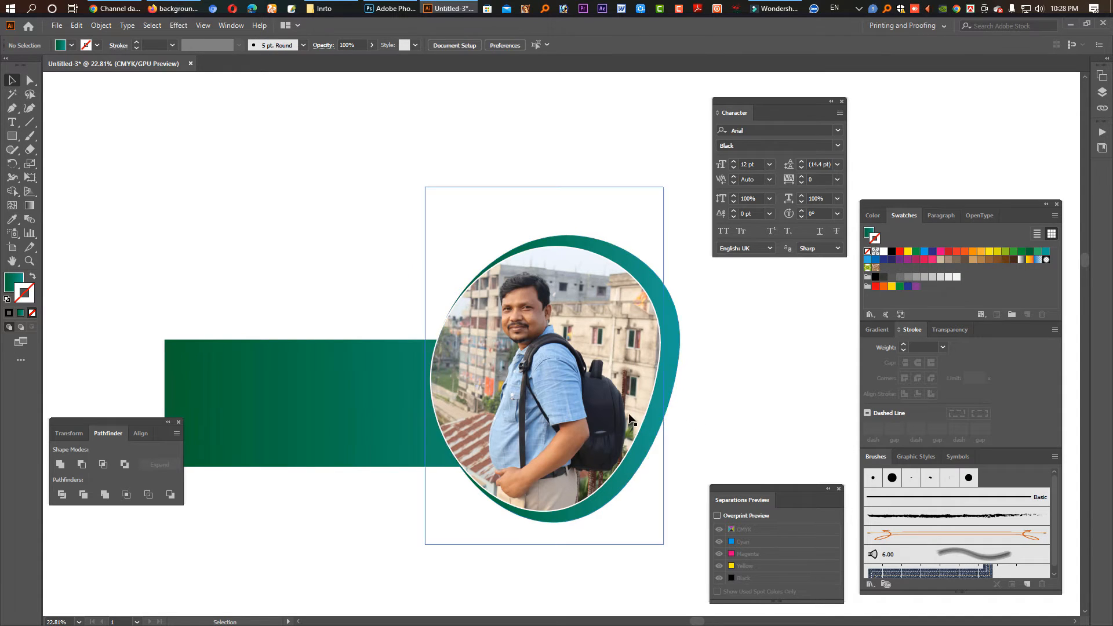
# Place the image IMG_20220511_133351 11.jpg in an empty area of the canvas at about 672 by 522 mm.
pyautogui.press('space')
pyautogui.moveTo(692, 391); pyautogui.dragTo(221, 315)
pyautogui.moveTo(519, 390); pyautogui.dragTo(366, 336)
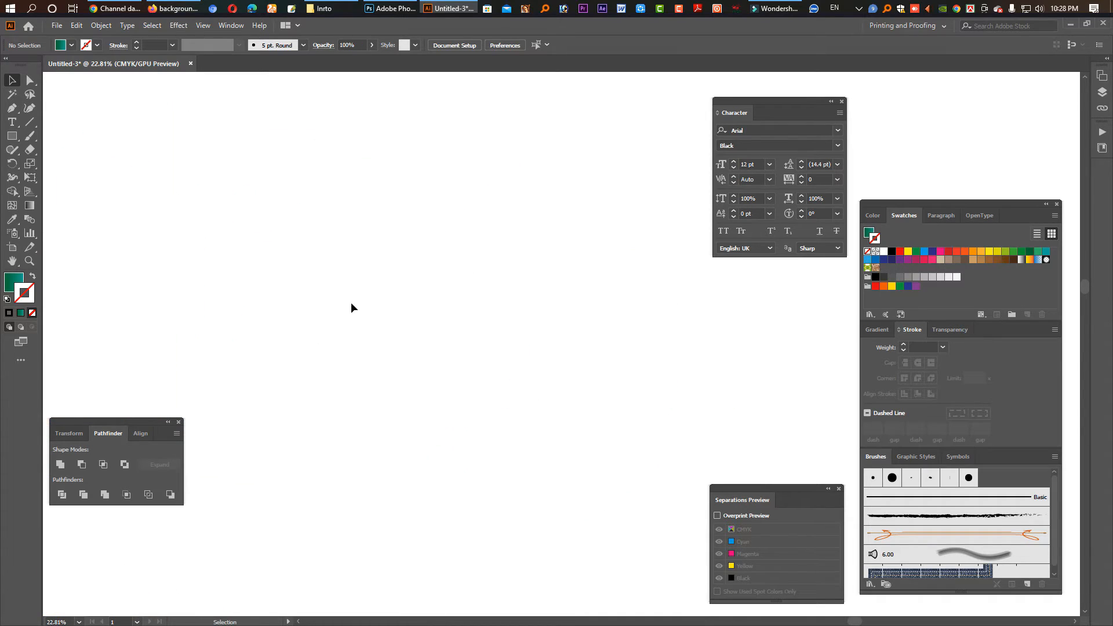
pyautogui.click(58, 29)
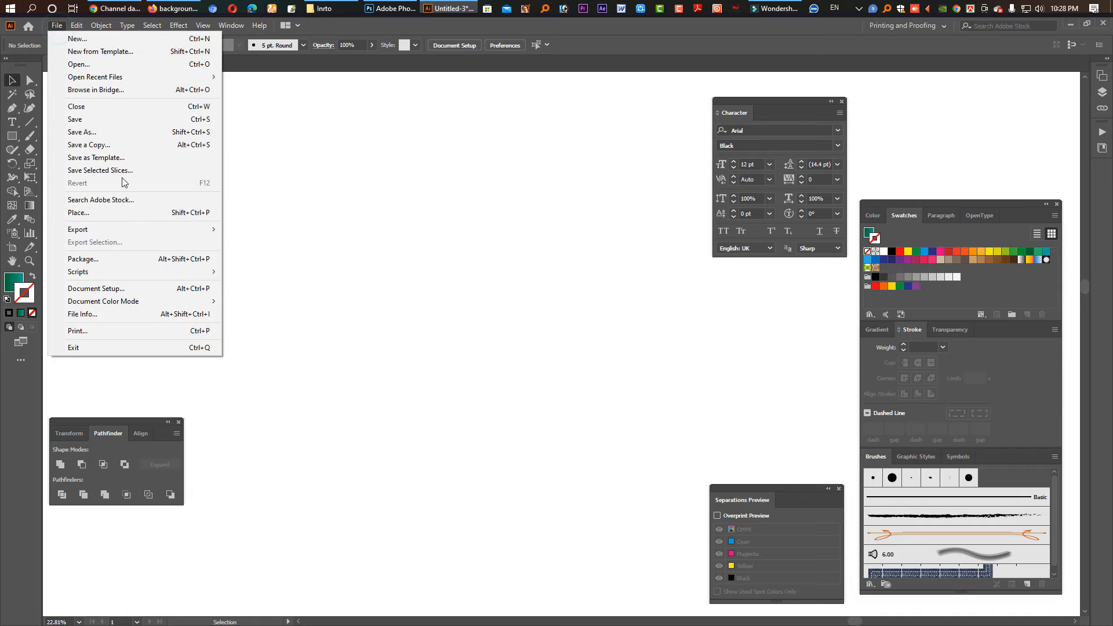
pyautogui.click(120, 212)
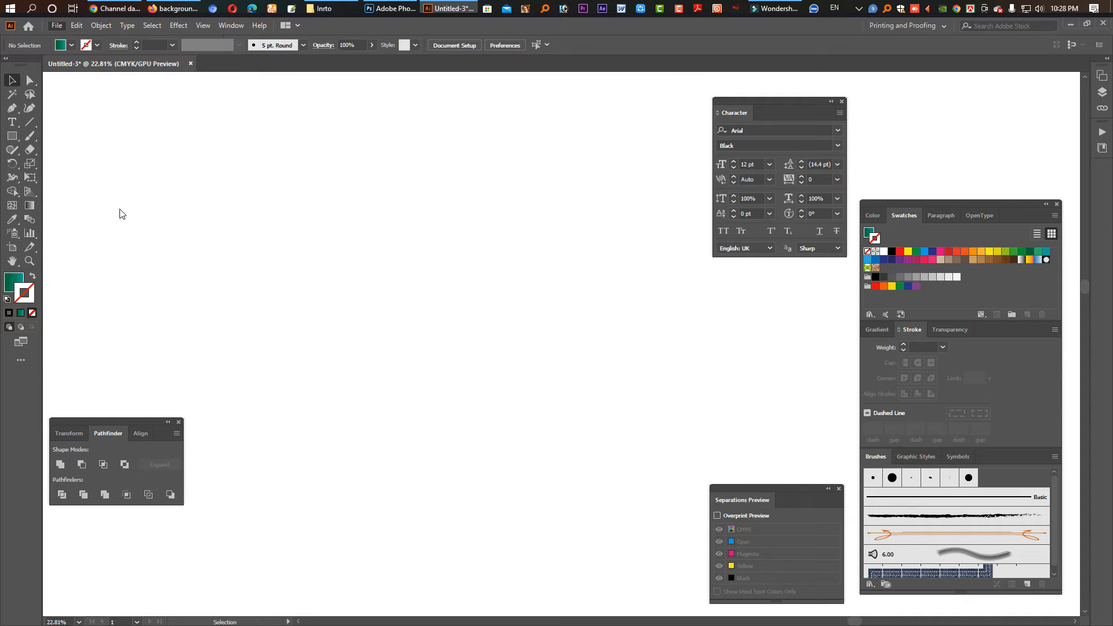
pyautogui.press('Escape')
pyautogui.click(61, 26)
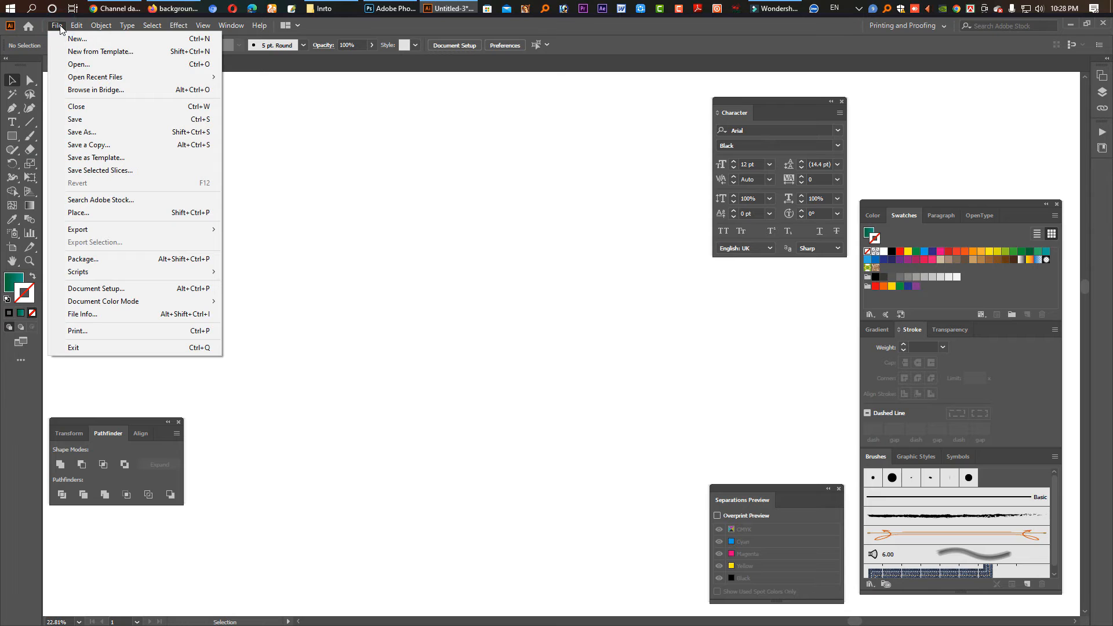
pyautogui.click(126, 214)
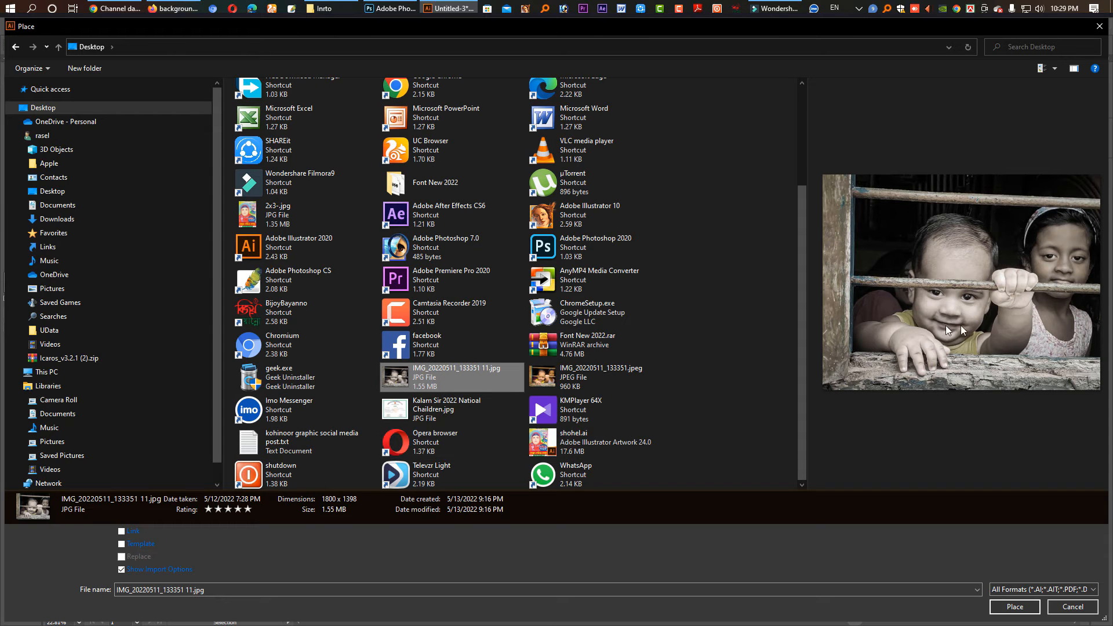
pyautogui.click(1015, 606)
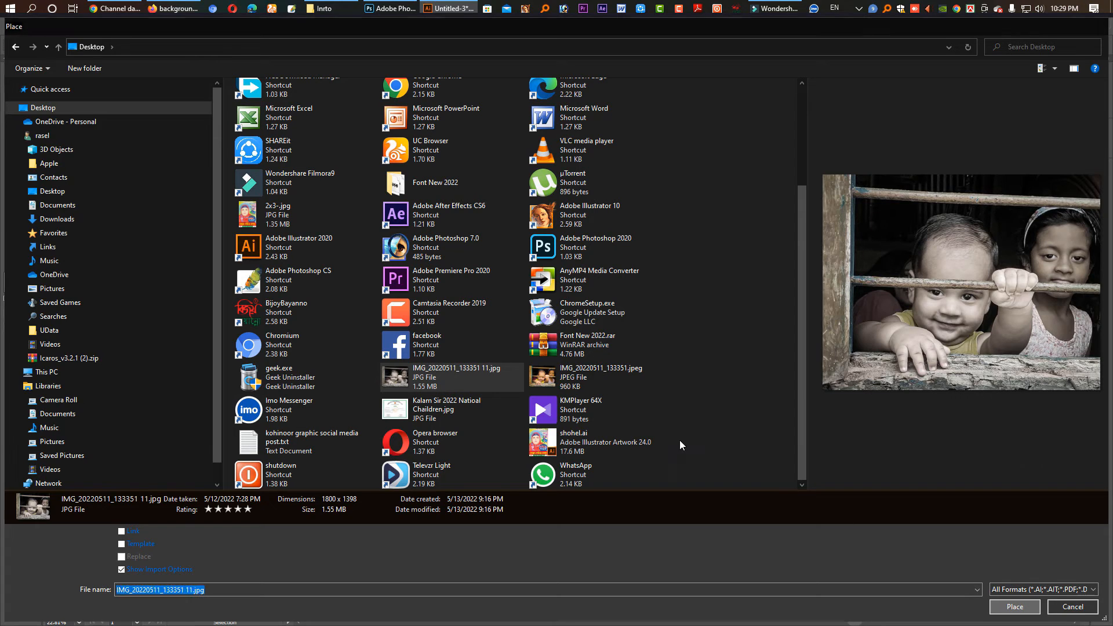
pyautogui.moveTo(255, 194); pyautogui.dragTo(612, 499)
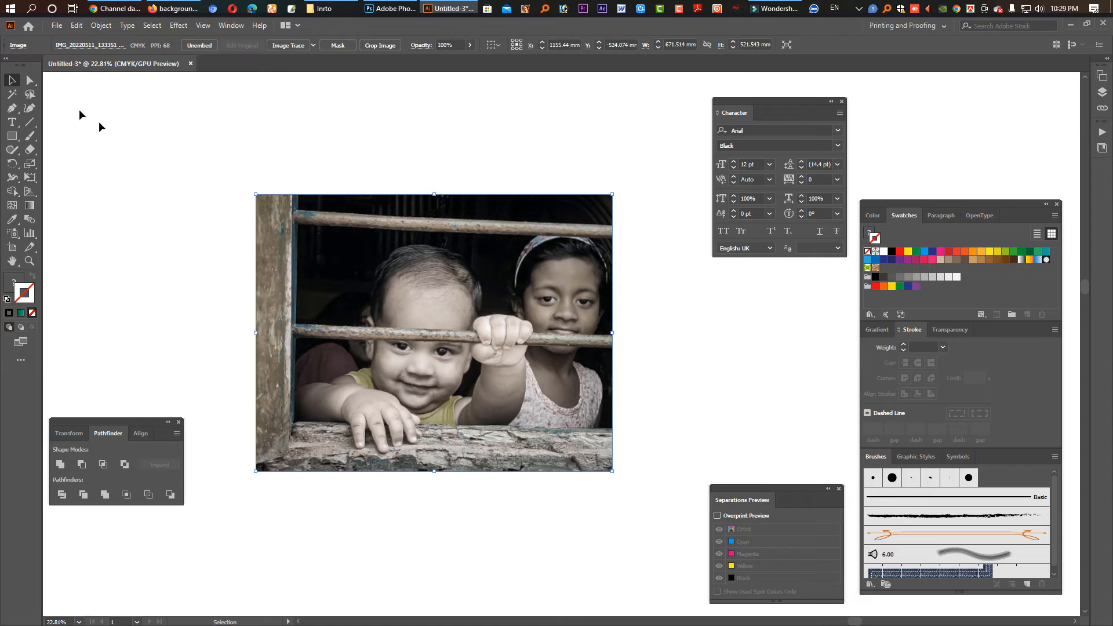
pyautogui.click(16, 76)
pyautogui.click(114, 106)
pyautogui.click(232, 221)
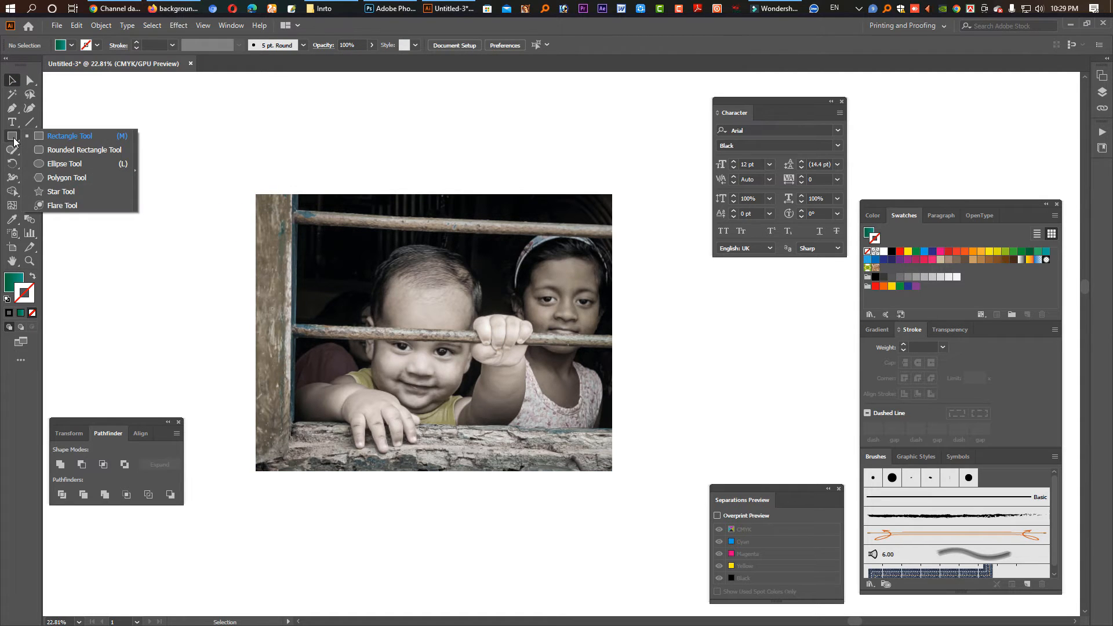
# Draw a hexagon about 181 by 157 mm in the empty space to the left of the children's photo.
pyautogui.click(62, 179)
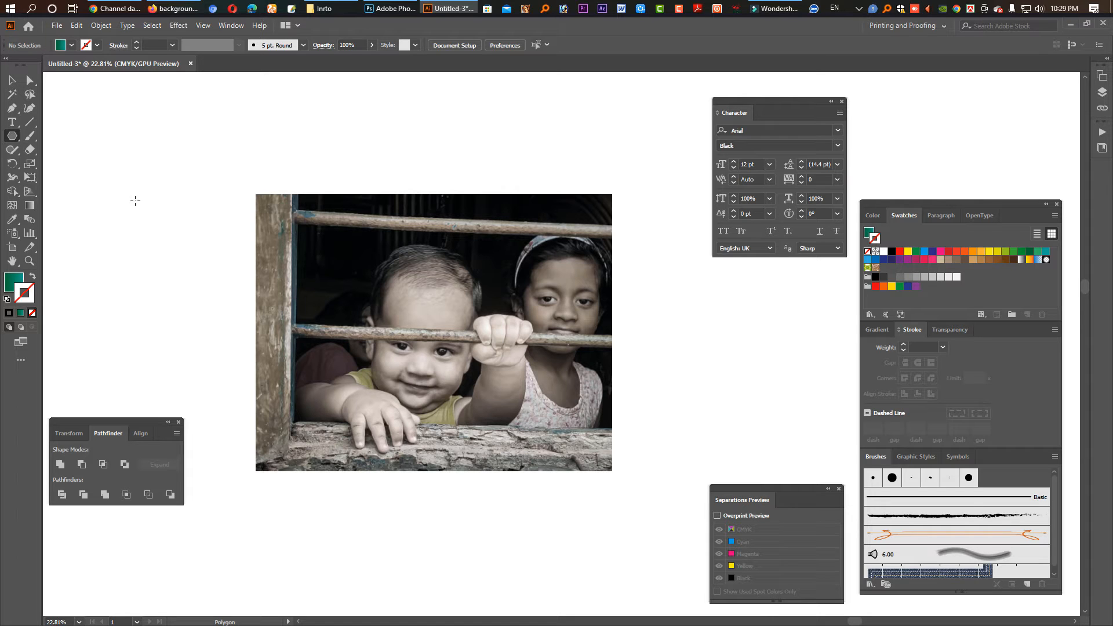
pyautogui.moveTo(151, 201); pyautogui.dragTo(192, 229)
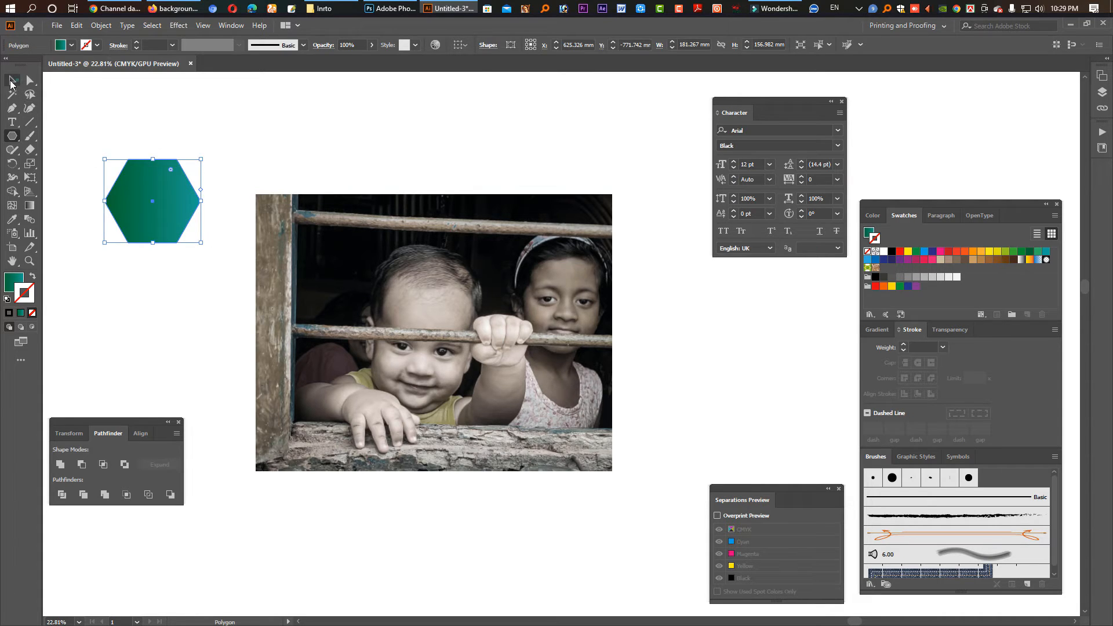
pyautogui.click(12, 81)
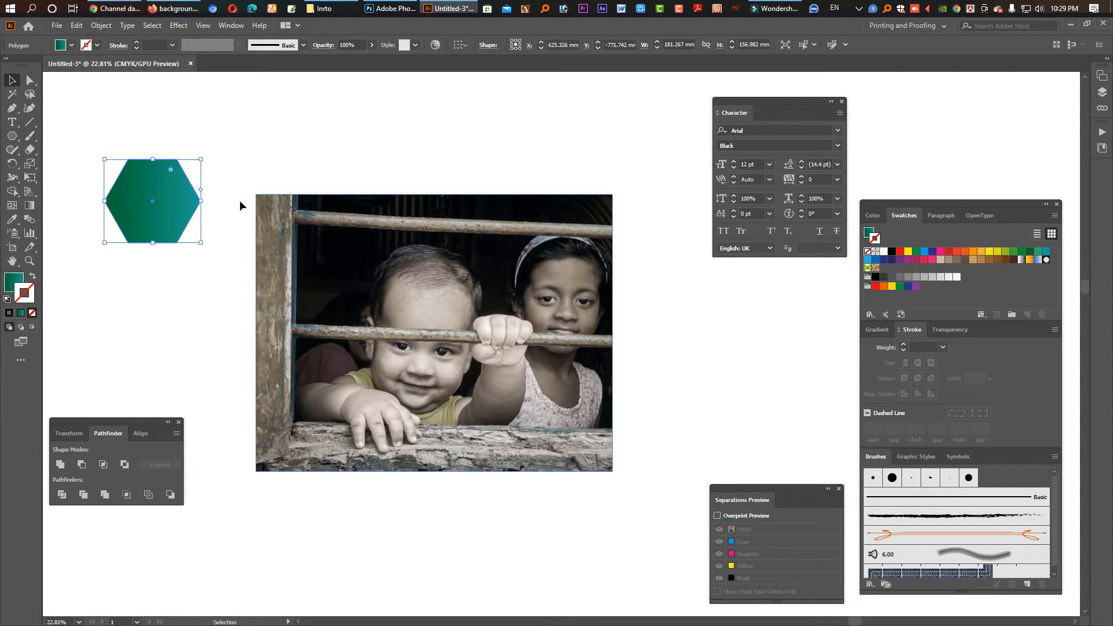
pyautogui.click(1031, 258)
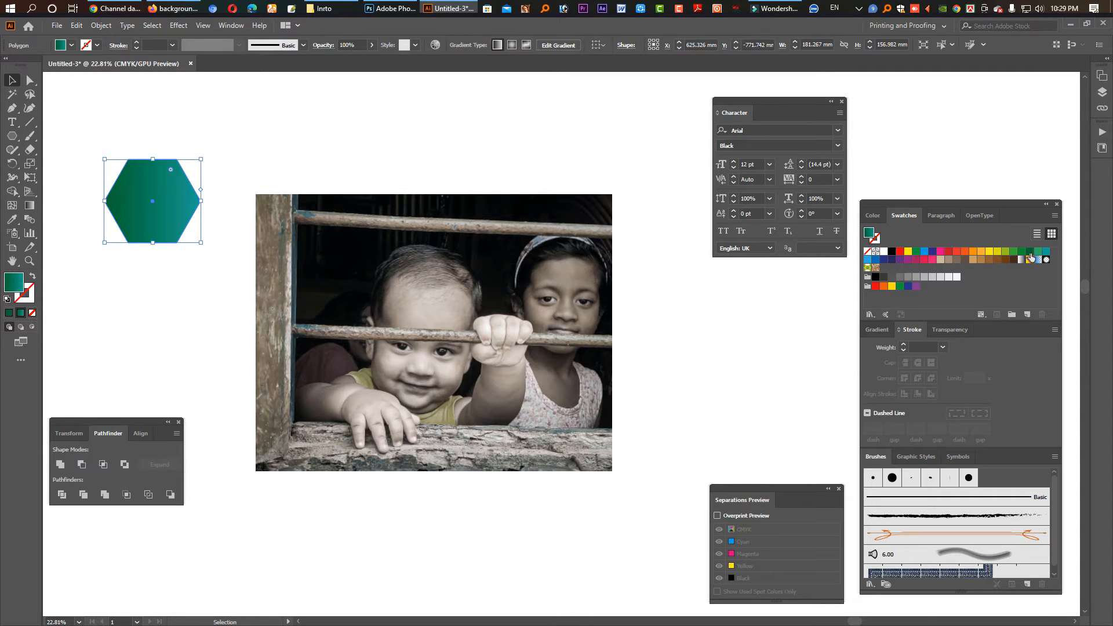
# Fill the hexagon with solid green and place a copy directly below it, offset vertically by about 176 mm.
pyautogui.click(1038, 251)
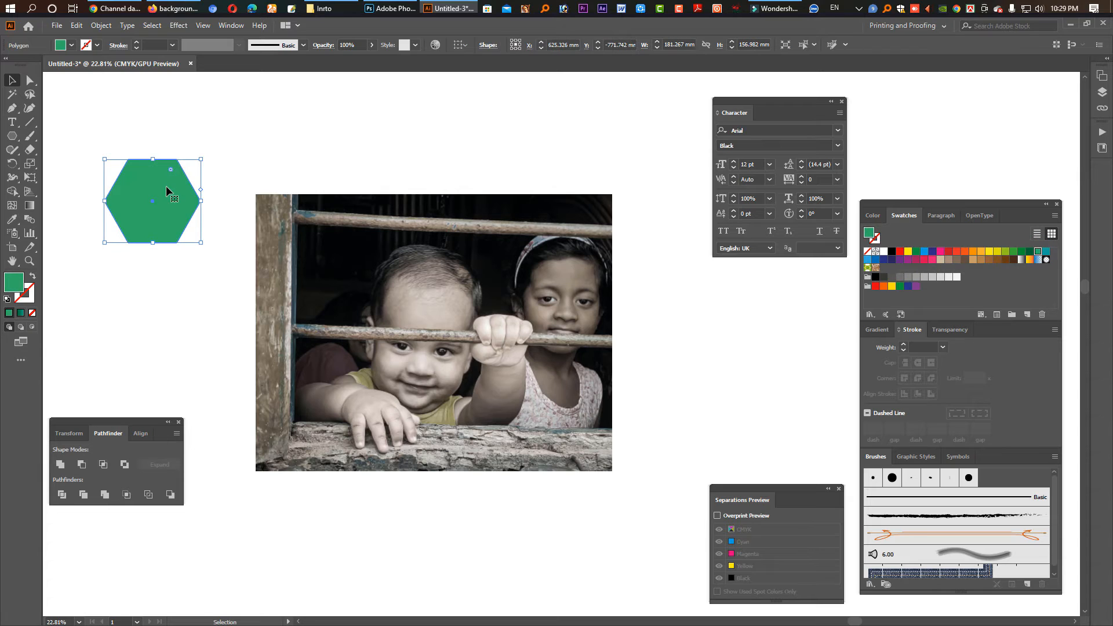
pyautogui.moveTo(166, 185); pyautogui.dragTo(174, 277)
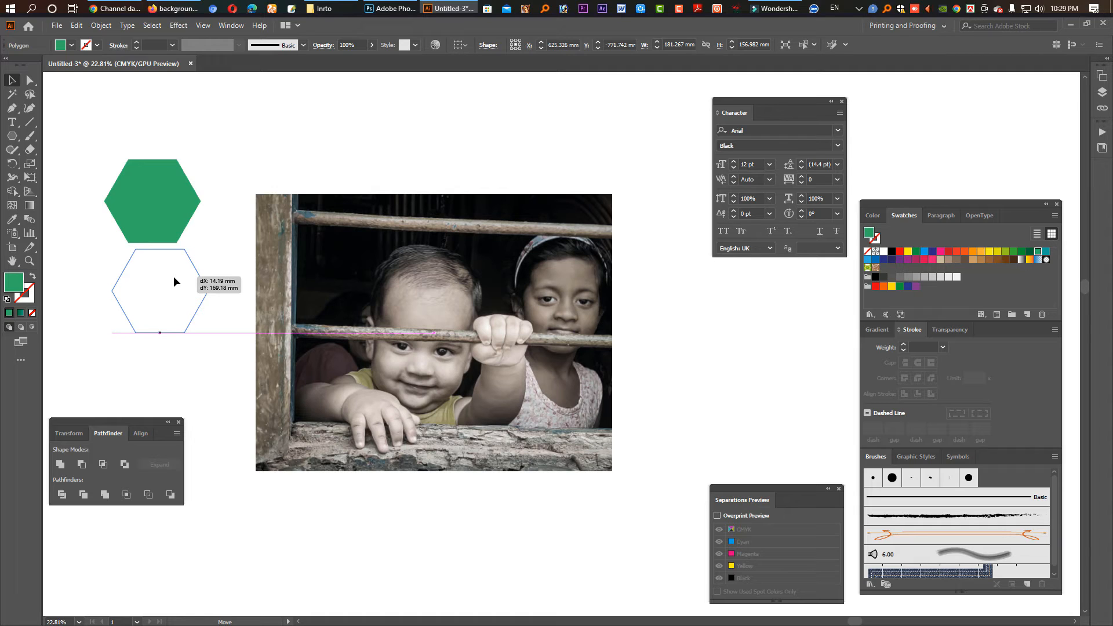
pyautogui.press('shift')
pyautogui.moveTo(174, 277); pyautogui.dragTo(174, 281)
pyautogui.press('alt')
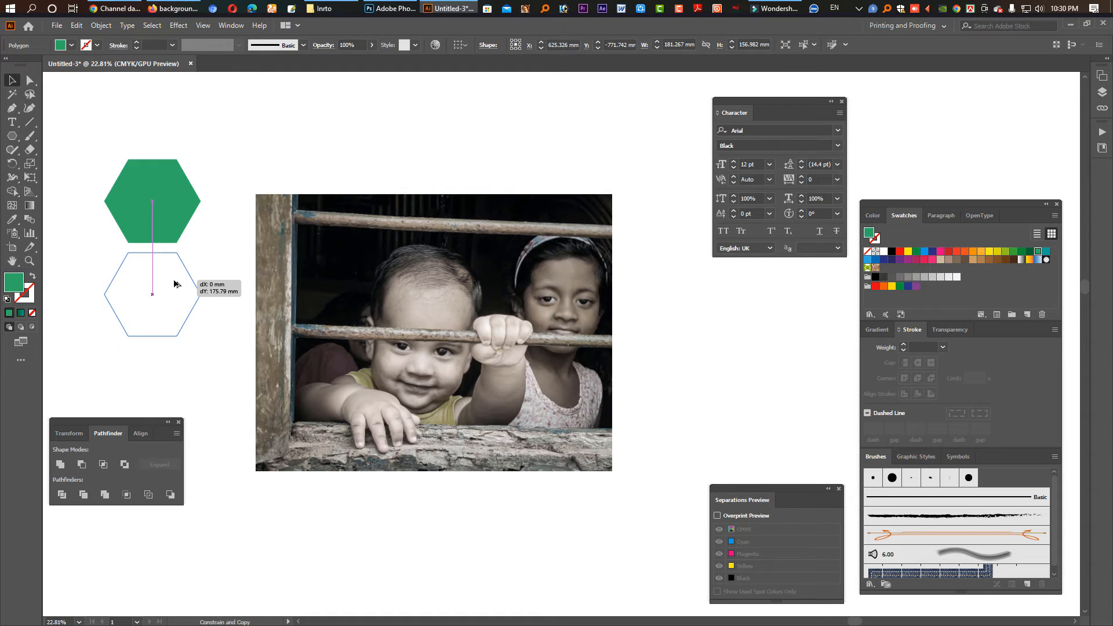
pyautogui.moveTo(173, 284); pyautogui.dragTo(174, 283)
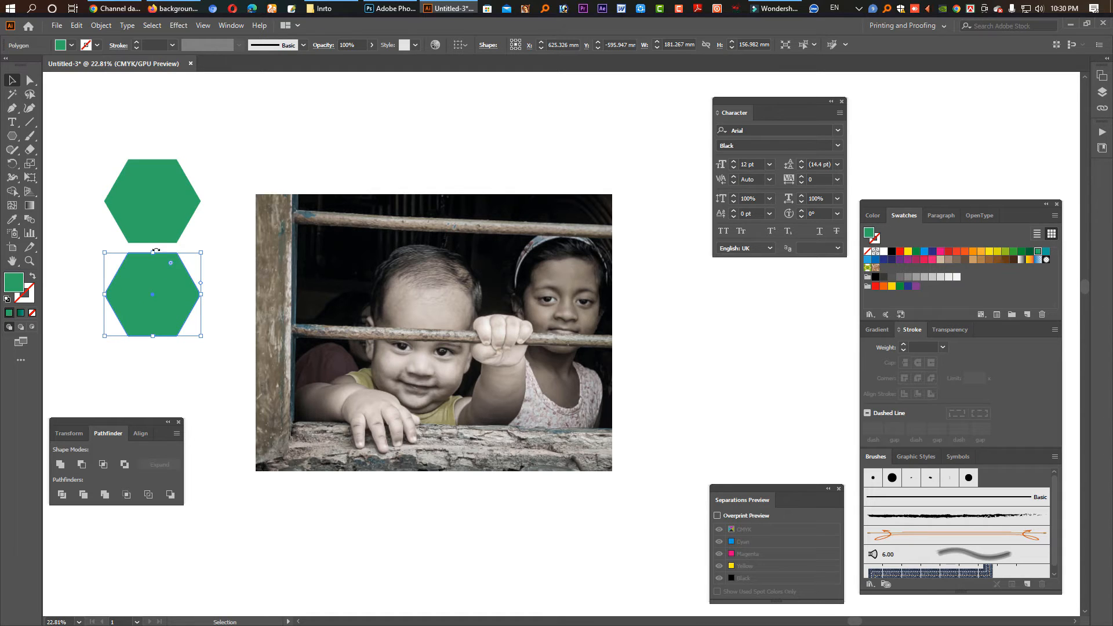
# Repeat the hexagon duplication three more times to build a vertical column of five evenly spaced hexagons.
pyautogui.press('a')
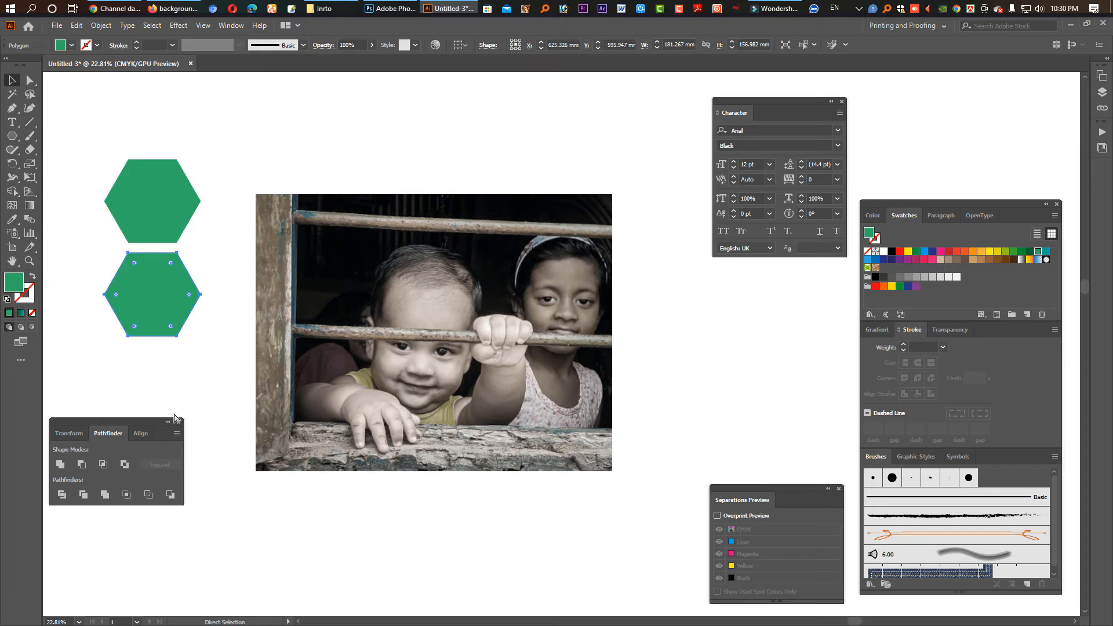
pyautogui.hotkey('ctrl', 'd')
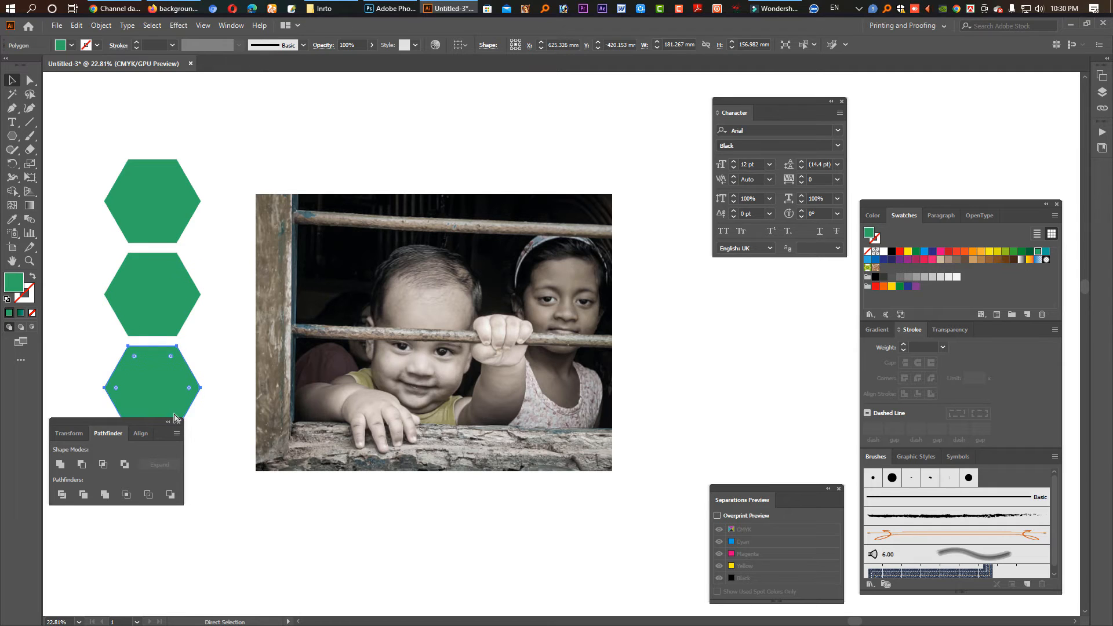
pyautogui.hotkey('ctrl', 'd')
pyautogui.hotkey('ctrl', 'd')
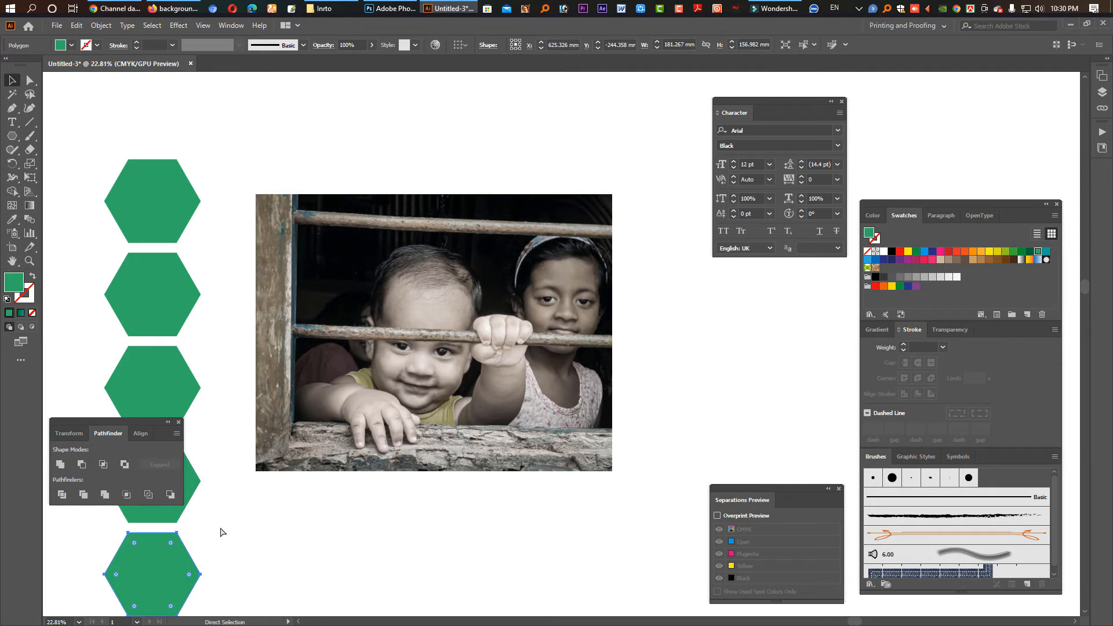
# Copy the whole hexagon column beside the first one, staggered half a hexagon lower so the two columns interlock.
pyautogui.press('v')
pyautogui.moveTo(214, 569); pyautogui.dragTo(163, 215)
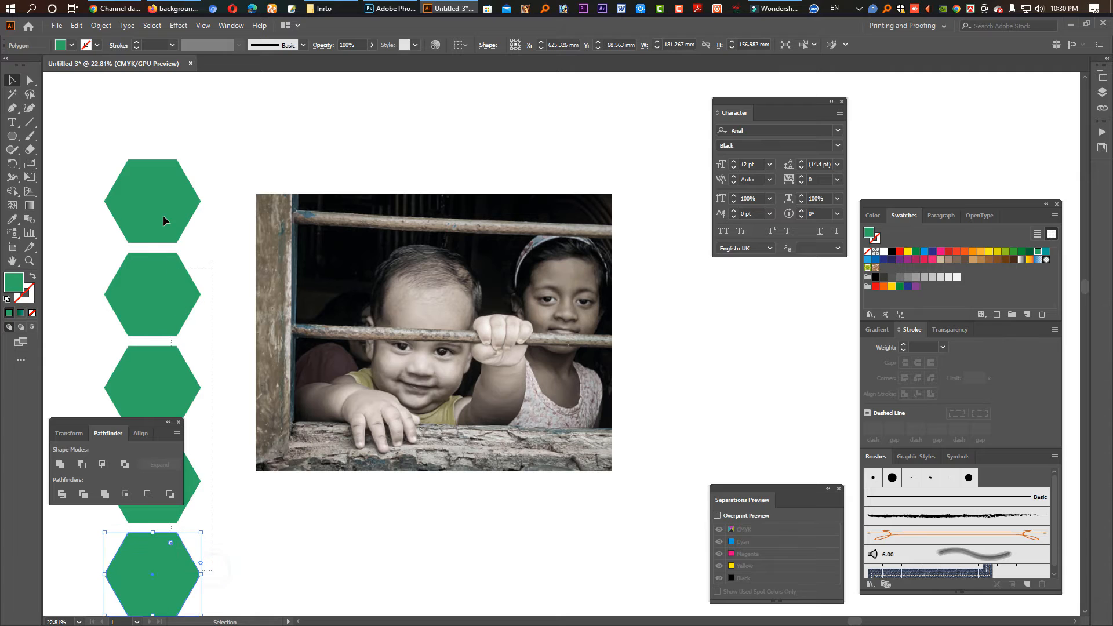
pyautogui.scroll(-2, 161, 266)
pyautogui.moveTo(171, 136); pyautogui.dragTo(250, 186)
# Duplicate the two interlocking hexagon columns across the photo twice at equal spacing to form six columns.
pyautogui.moveTo(107, 115); pyautogui.dragTo(172, 518)
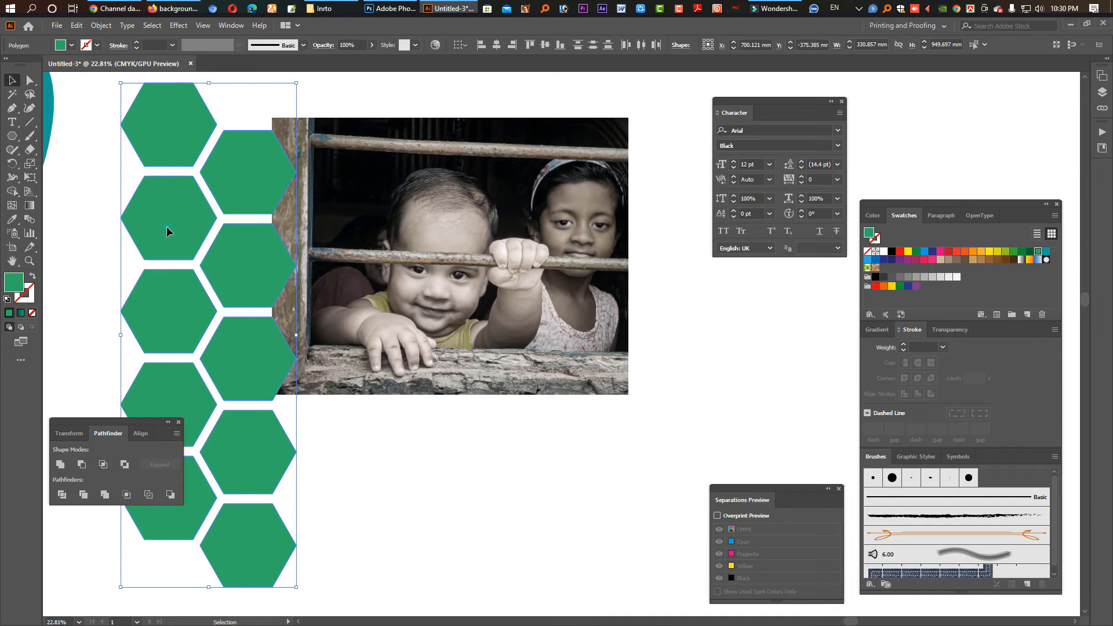
pyautogui.moveTo(166, 226); pyautogui.dragTo(324, 250)
pyautogui.hotkey('ctrl', 'd')
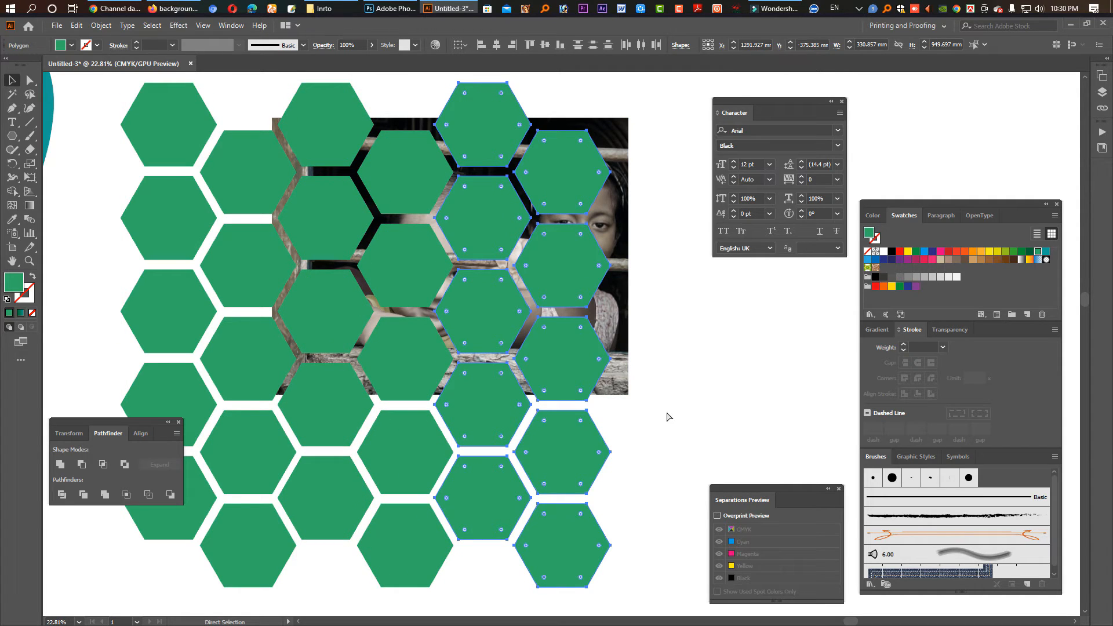
# Select all the hexagons without the photo, shrink them proportionally to about 631 by 649 mm and position them over the photo.
pyautogui.press('v')
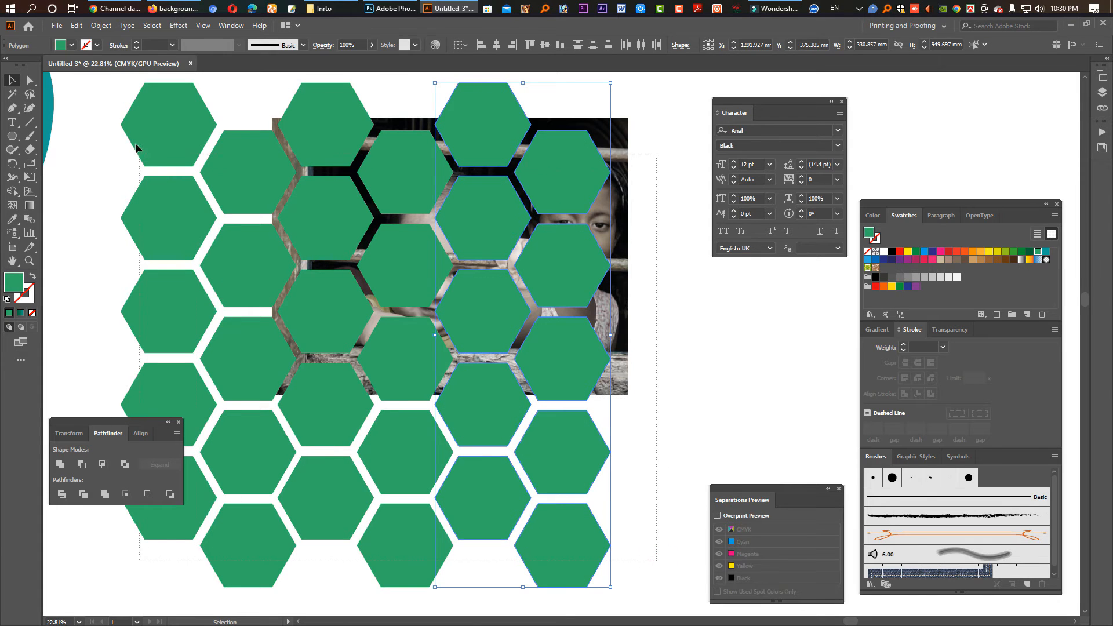
pyautogui.moveTo(116, 85); pyautogui.dragTo(620, 303)
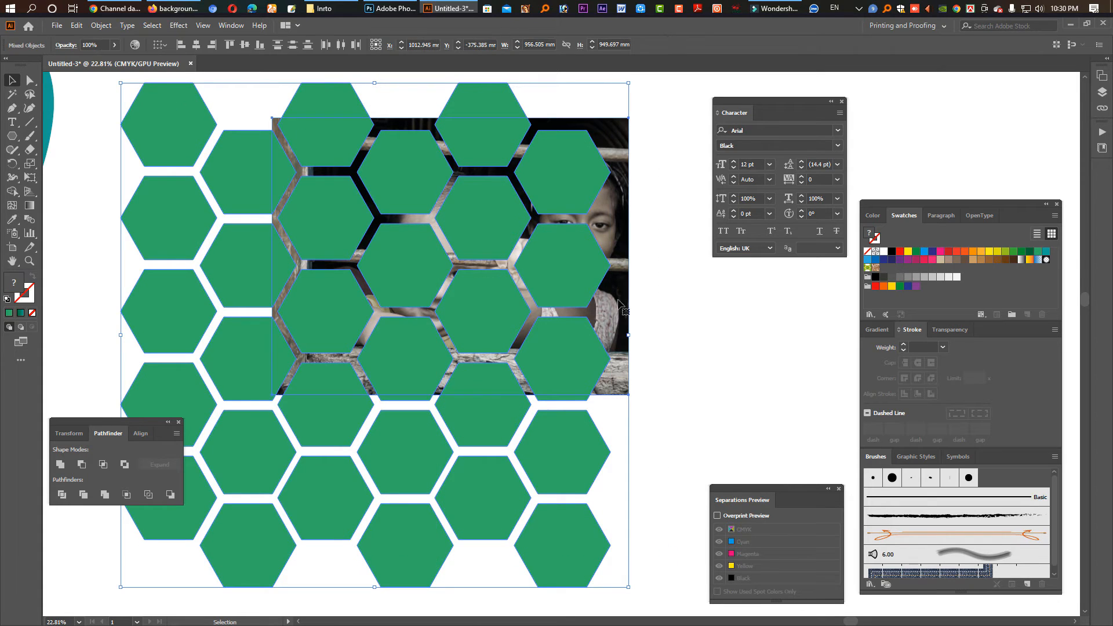
pyautogui.keyDown('shift'); pyautogui.click(624, 242); pyautogui.keyUp('shift')
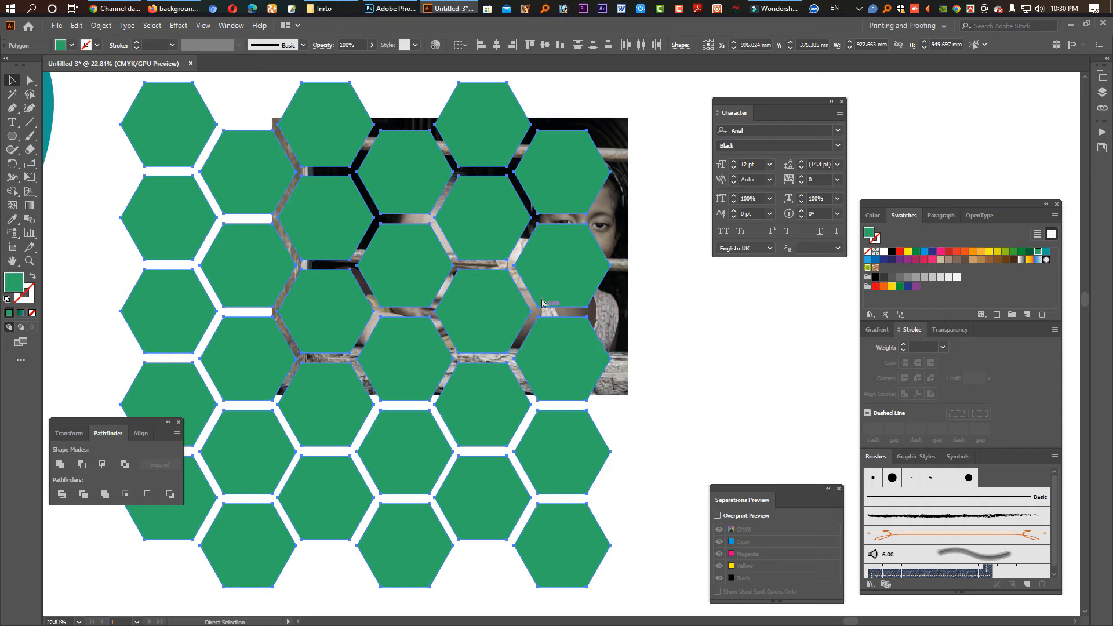
pyautogui.moveTo(610, 334); pyautogui.dragTo(570, 333)
pyautogui.moveTo(515, 294); pyautogui.dragTo(604, 247)
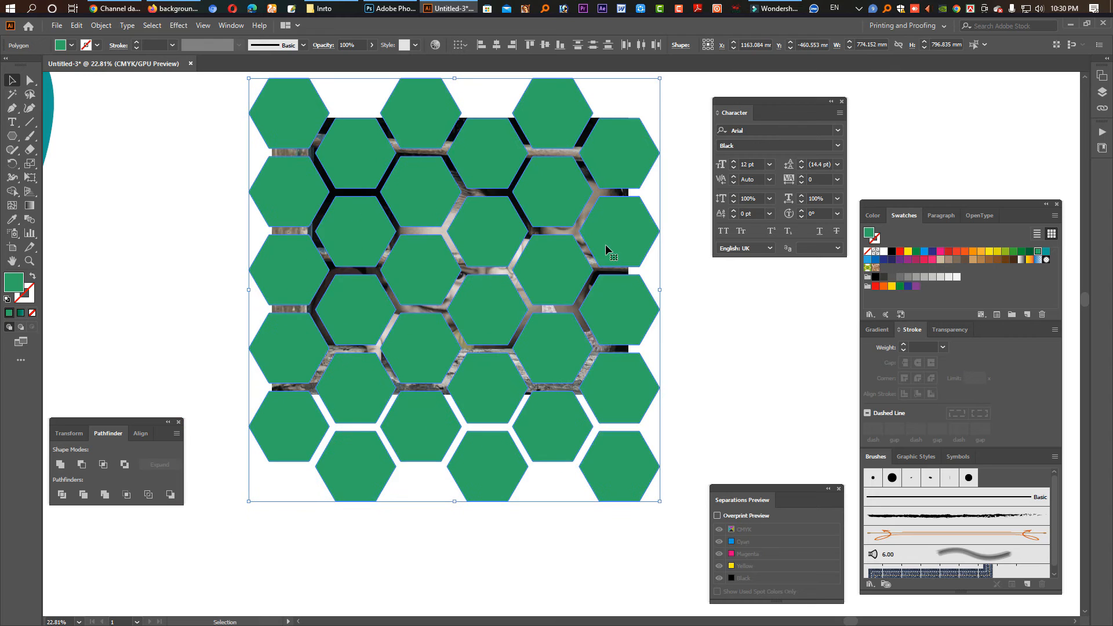
pyautogui.moveTo(455, 501); pyautogui.dragTo(450, 422)
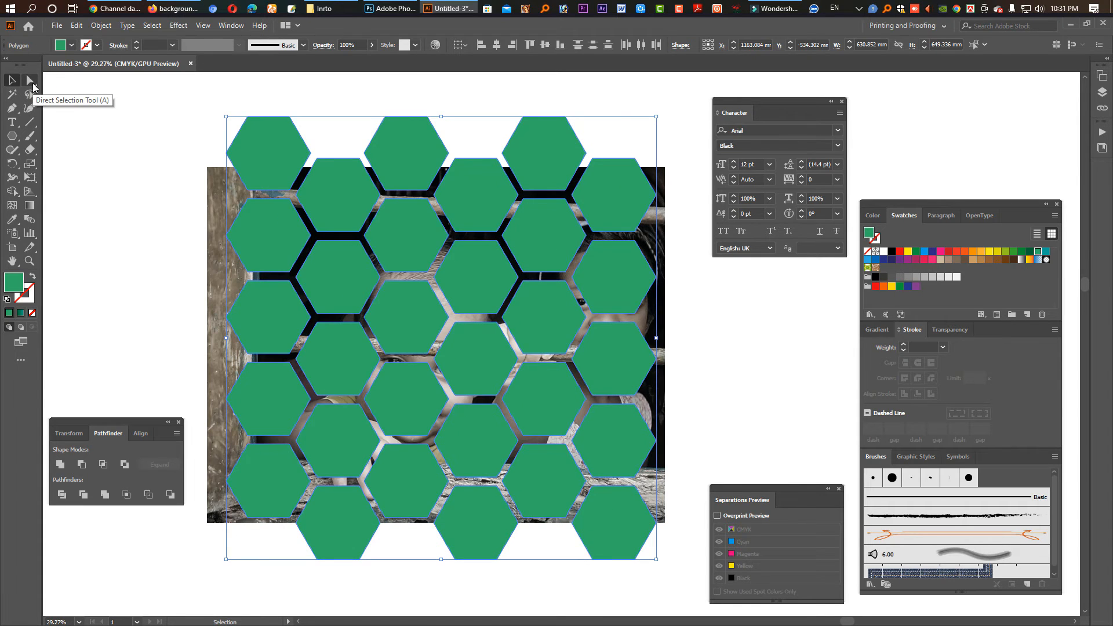
# Take seven individual hexagons out of the selection, four in the upper part of the honeycomb and three in the lower part.
pyautogui.click(31, 82)
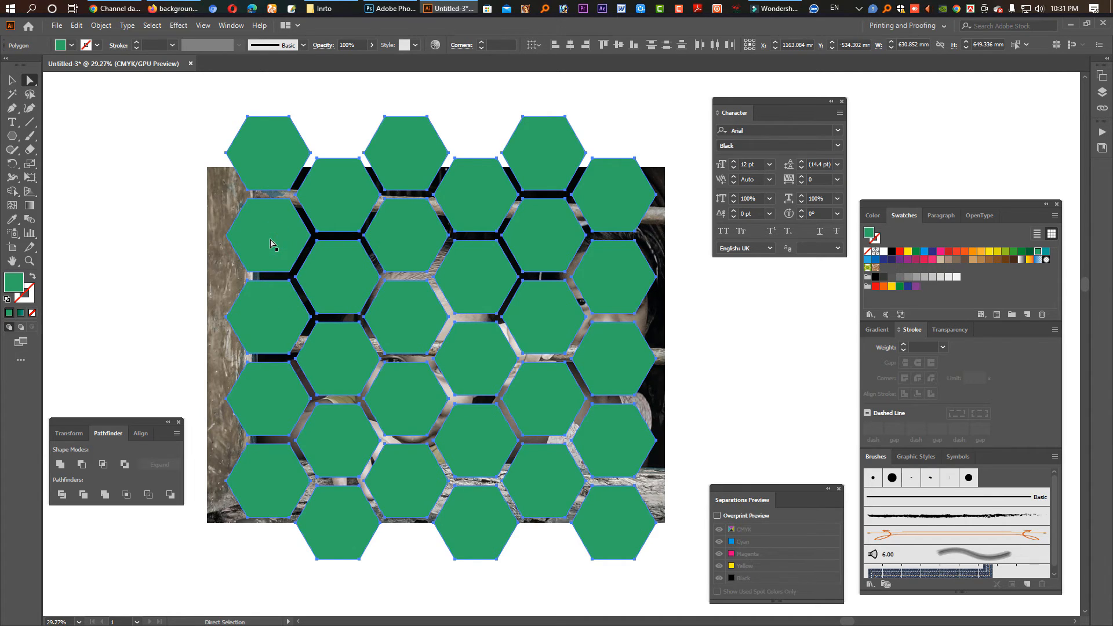
pyautogui.keyDown('shift'); pyautogui.click(339, 199); pyautogui.keyUp('shift')
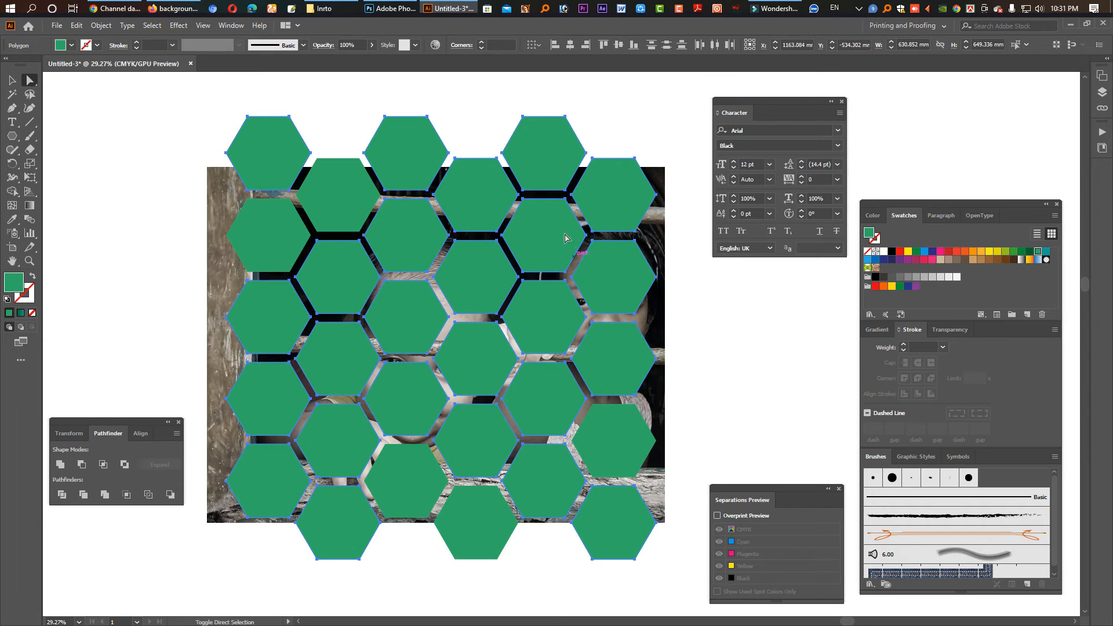
pyautogui.keyDown('shift'); pyautogui.click(530, 165); pyautogui.keyUp('shift')
pyautogui.keyDown('shift'); pyautogui.click(471, 201); pyautogui.keyUp('shift')
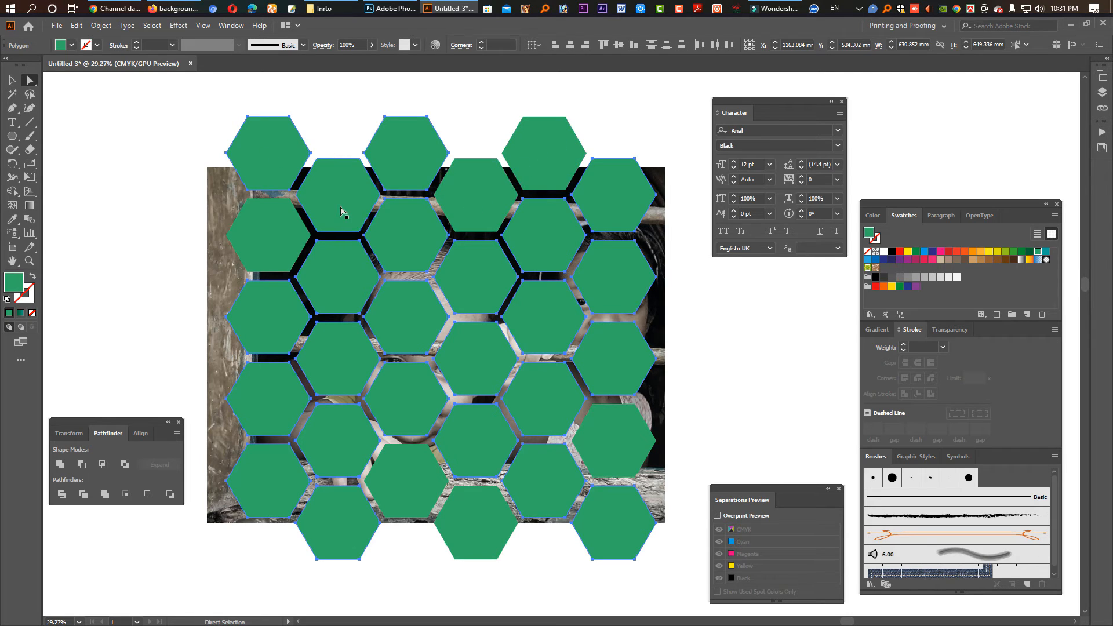
pyautogui.keyDown('shift'); pyautogui.click(343, 231); pyautogui.keyUp('shift')
# Unite the selected hexagons with Pathfinder and make them into a compound path.
pyautogui.click(61, 468)
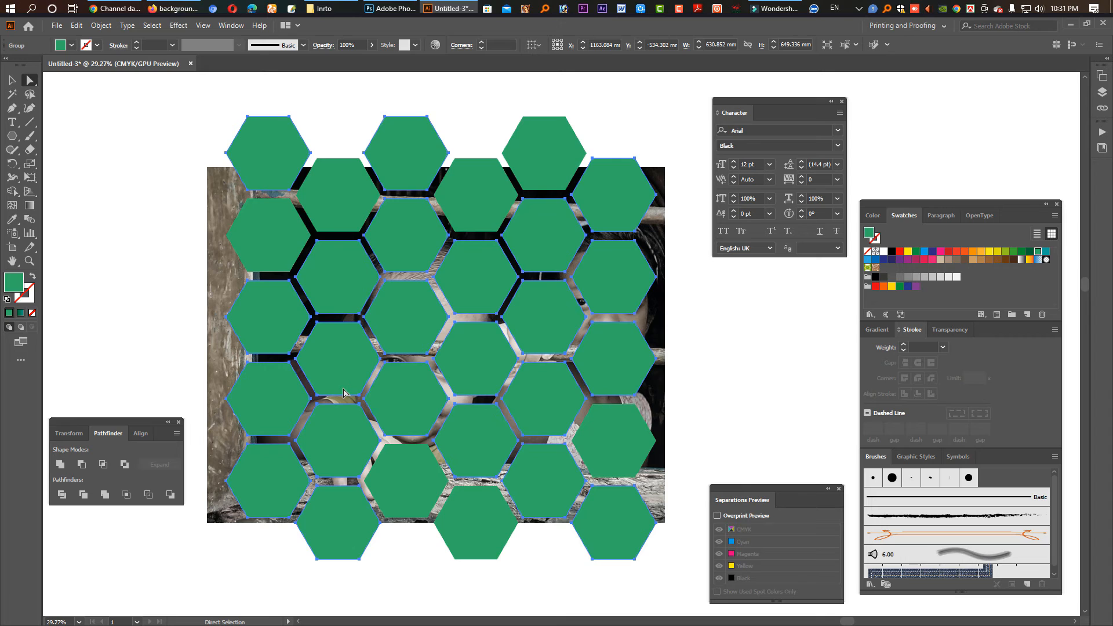
pyautogui.click(101, 26)
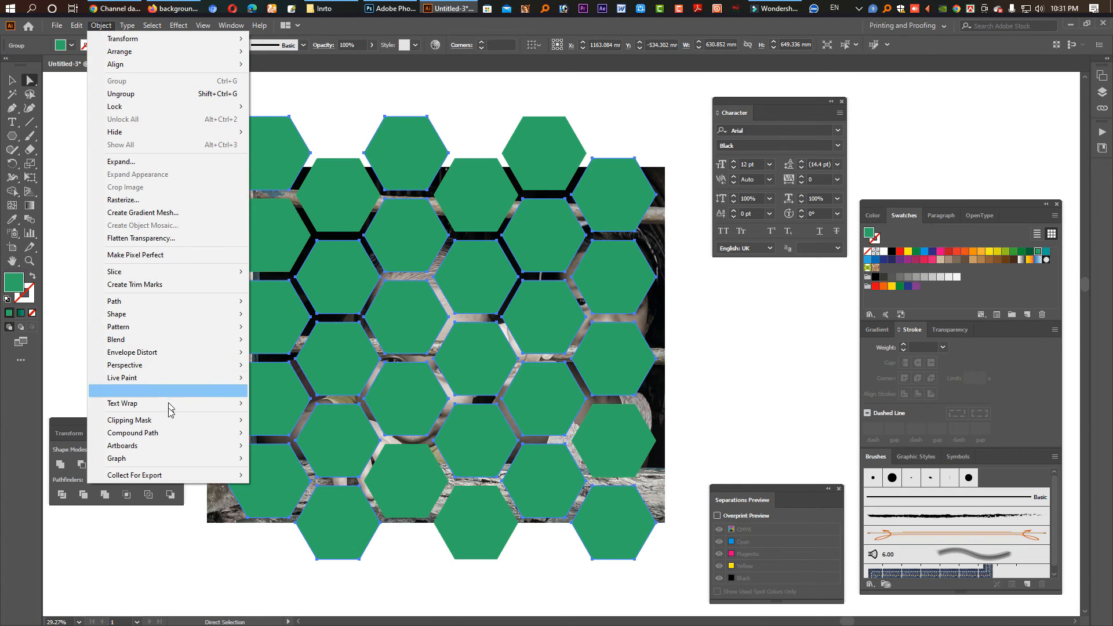
pyautogui.moveTo(148, 435)
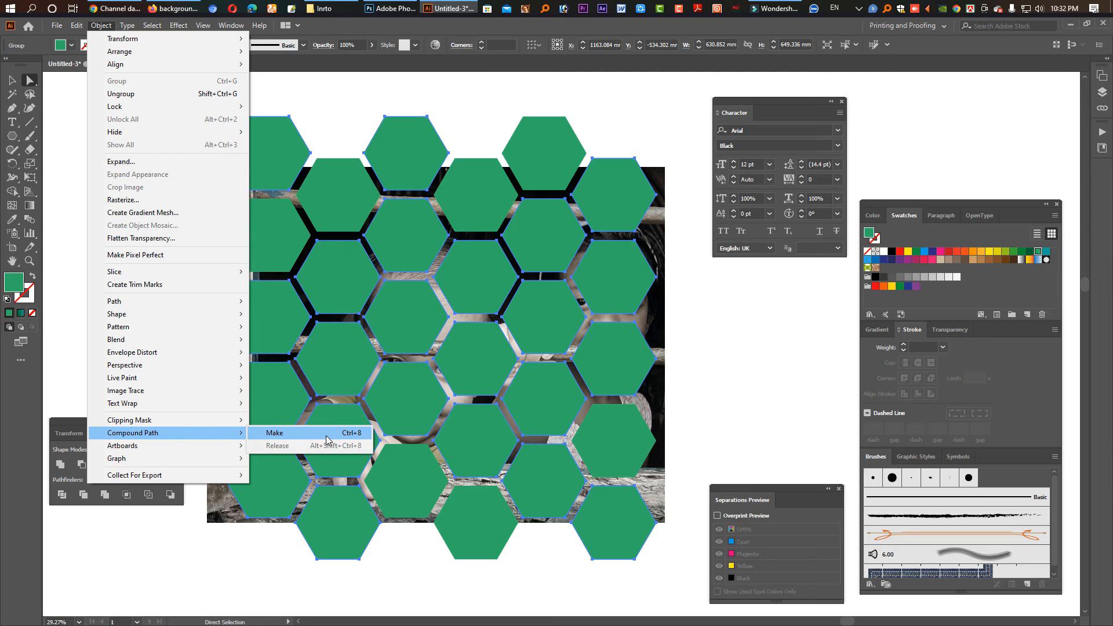
pyautogui.click(356, 438)
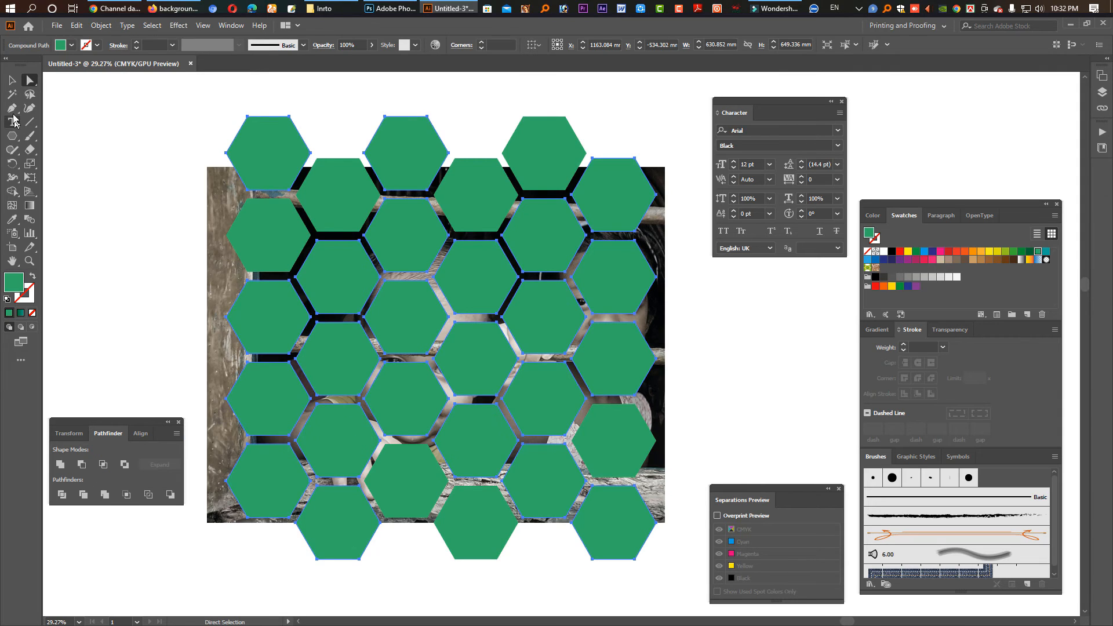
# Add the photo to the selection, clip it with the hexagon compound path as a clipping mask, and deselect everything.
pyautogui.click(11, 80)
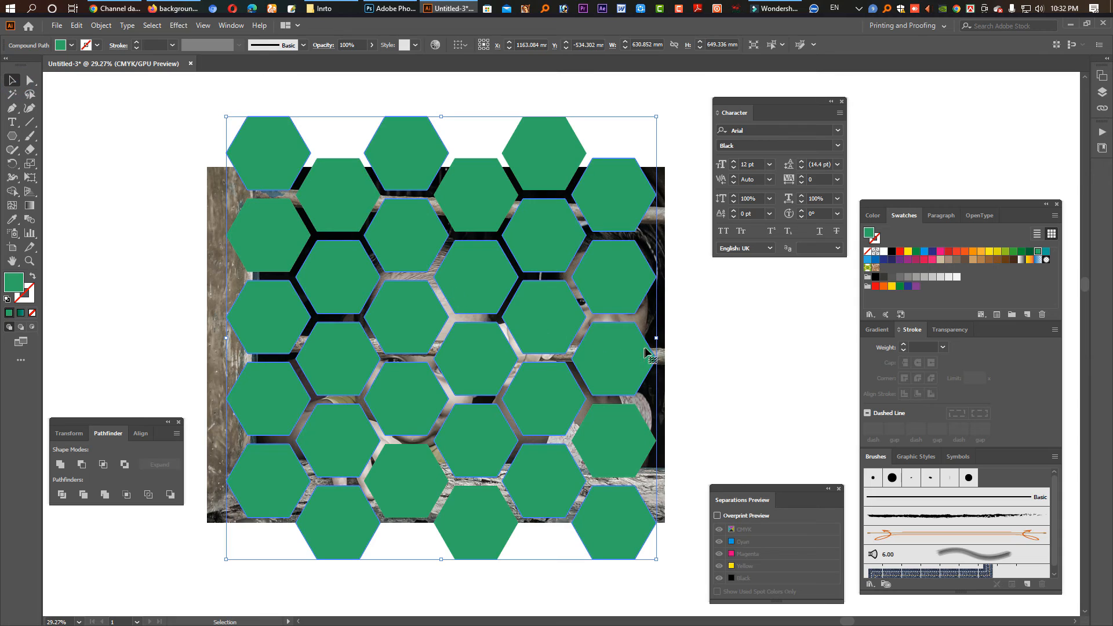
pyautogui.press('shift')
pyautogui.keyDown('shift'); pyautogui.click(663, 324); pyautogui.keyUp('shift')
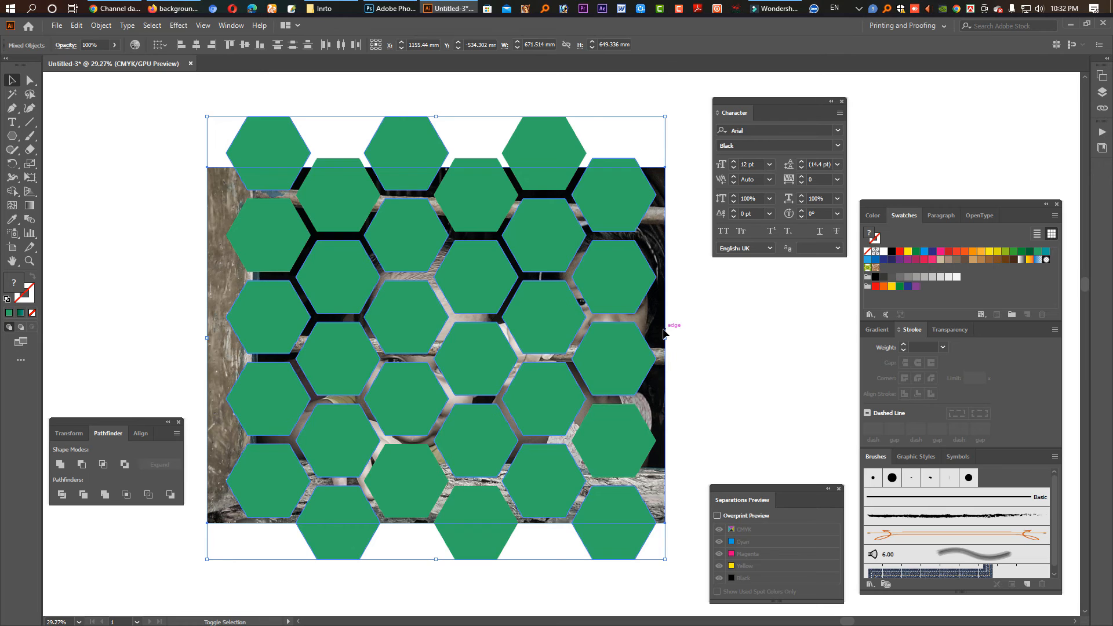
pyautogui.rightClick(631, 338)
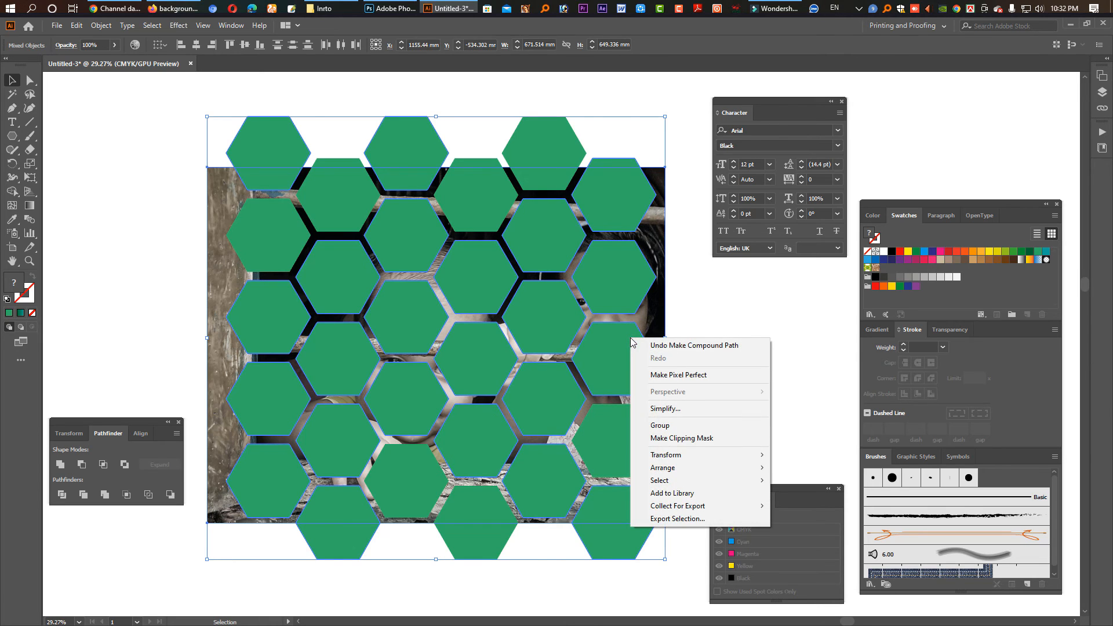
pyautogui.click(684, 439)
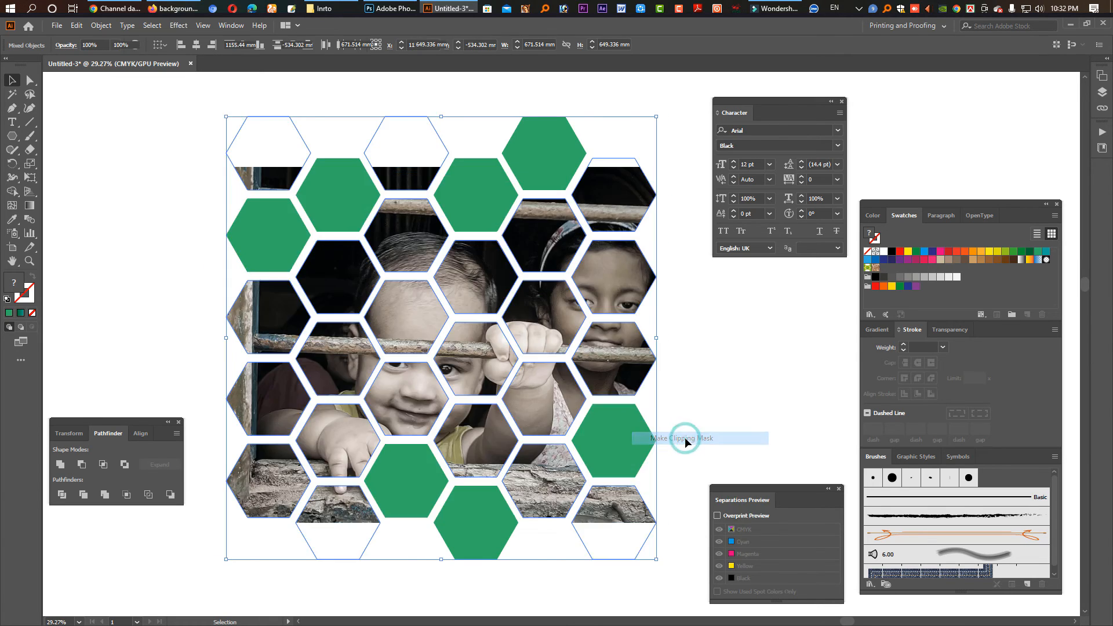
pyautogui.click(714, 379)
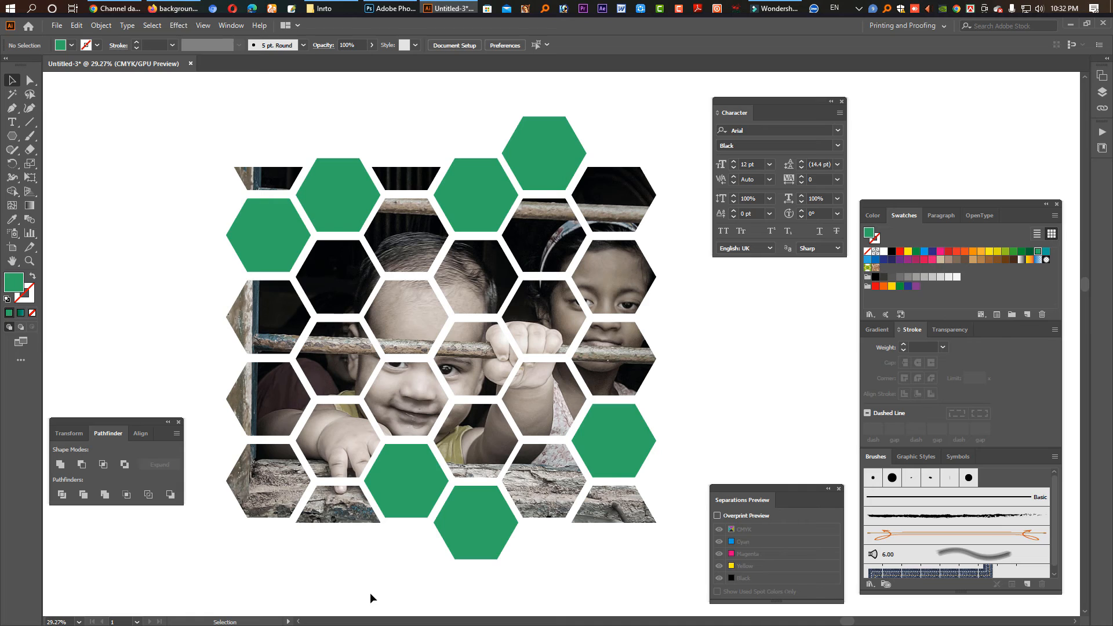
# Recolour the two leftmost solid green hexagons, the upper one in grey and the lower one in beige.
pyautogui.click(30, 80)
pyautogui.click(346, 200)
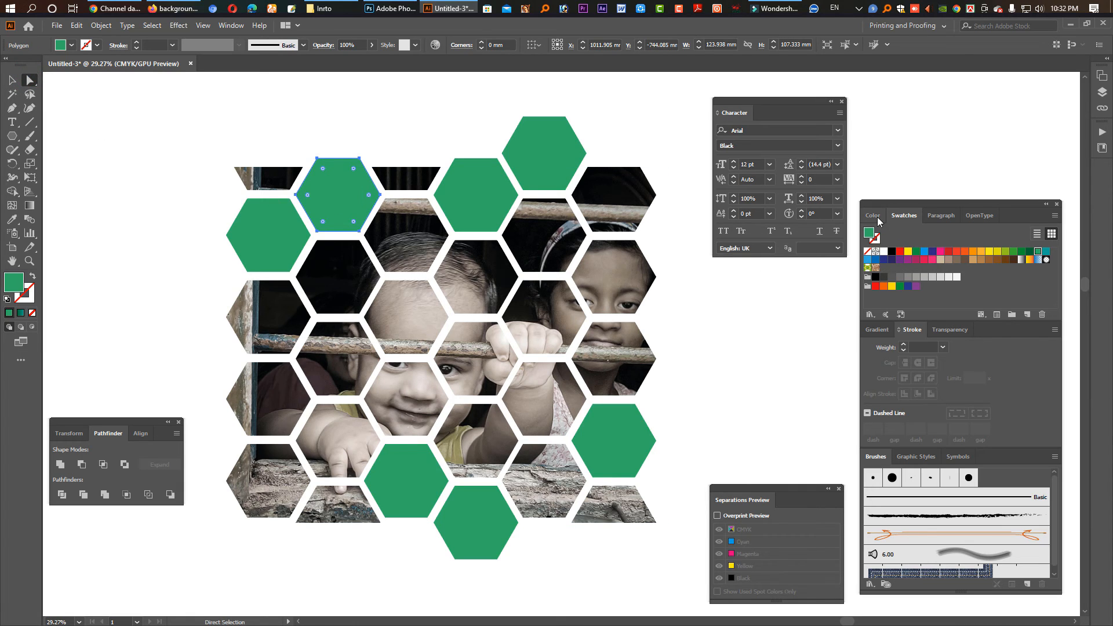
pyautogui.click(915, 278)
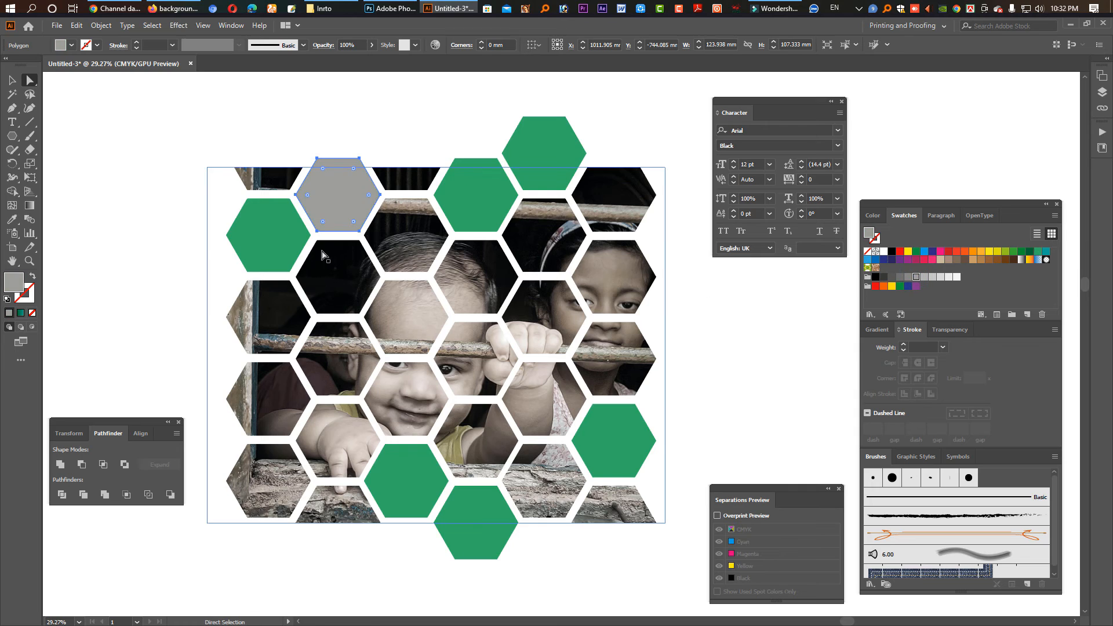
pyautogui.click(288, 249)
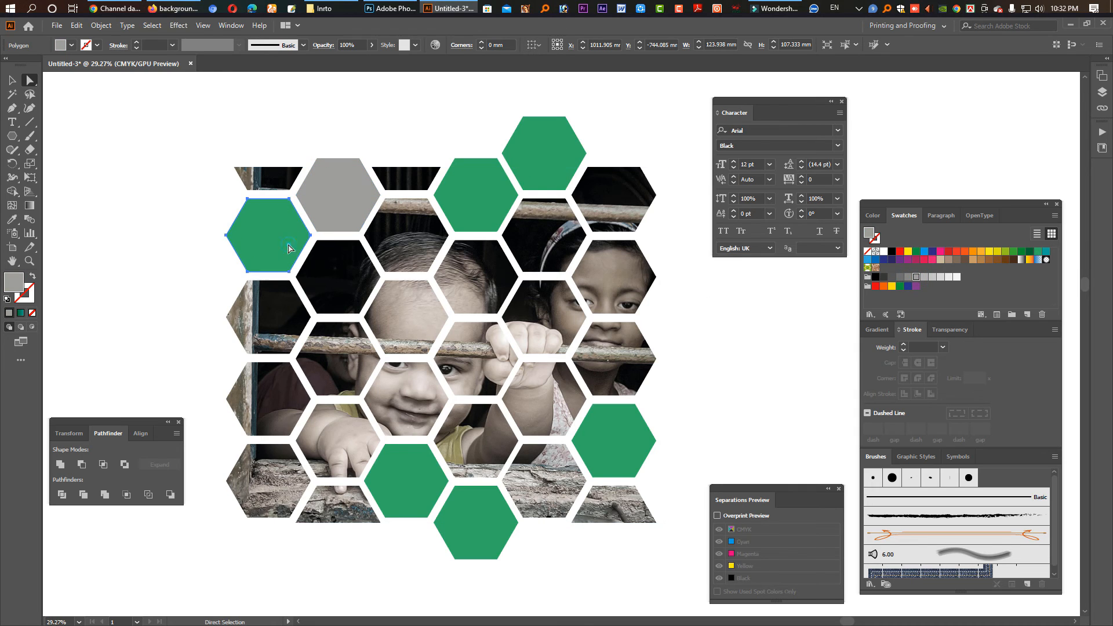
pyautogui.click(942, 259)
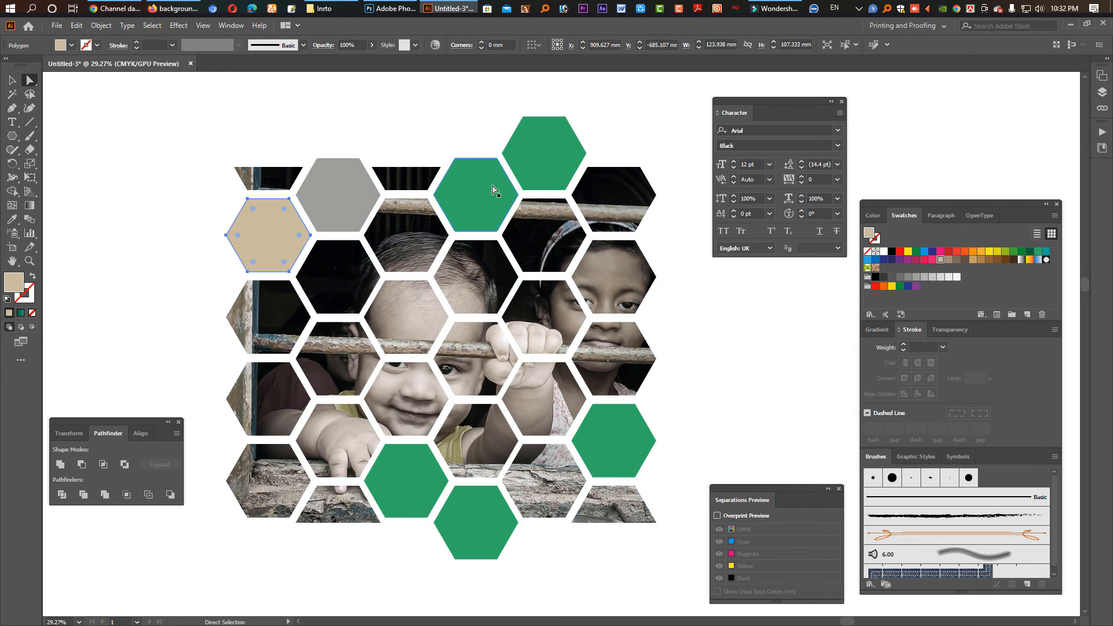
# Recolour the green hexagon above the baby's head pale green by lowering cyan to 13% and reducing the yellow.
pyautogui.click(497, 184)
pyautogui.click(872, 215)
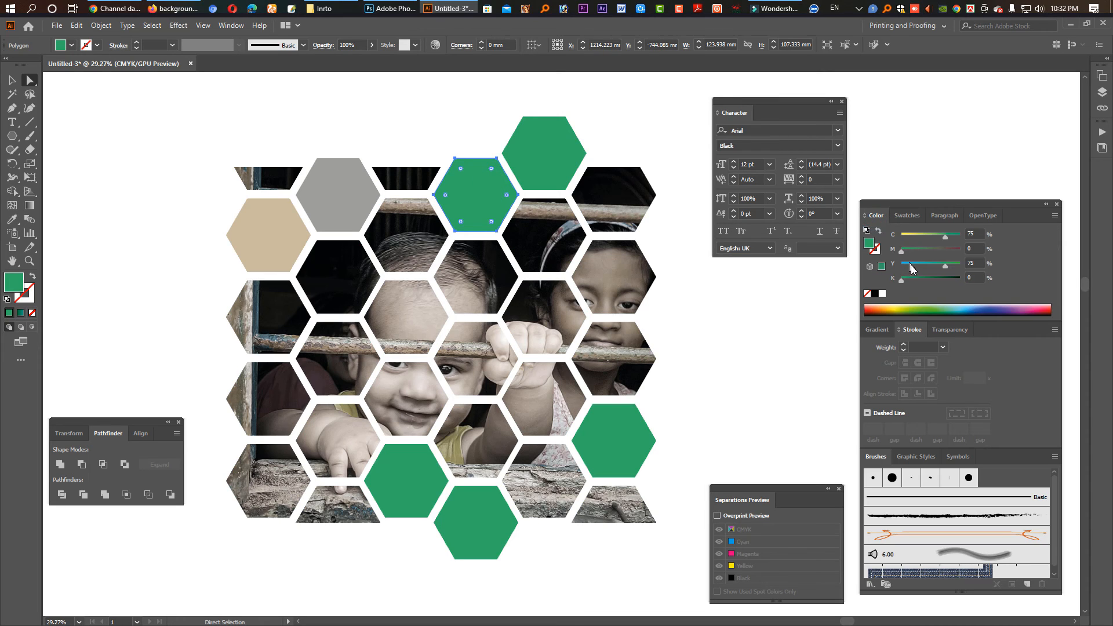
pyautogui.click(908, 235)
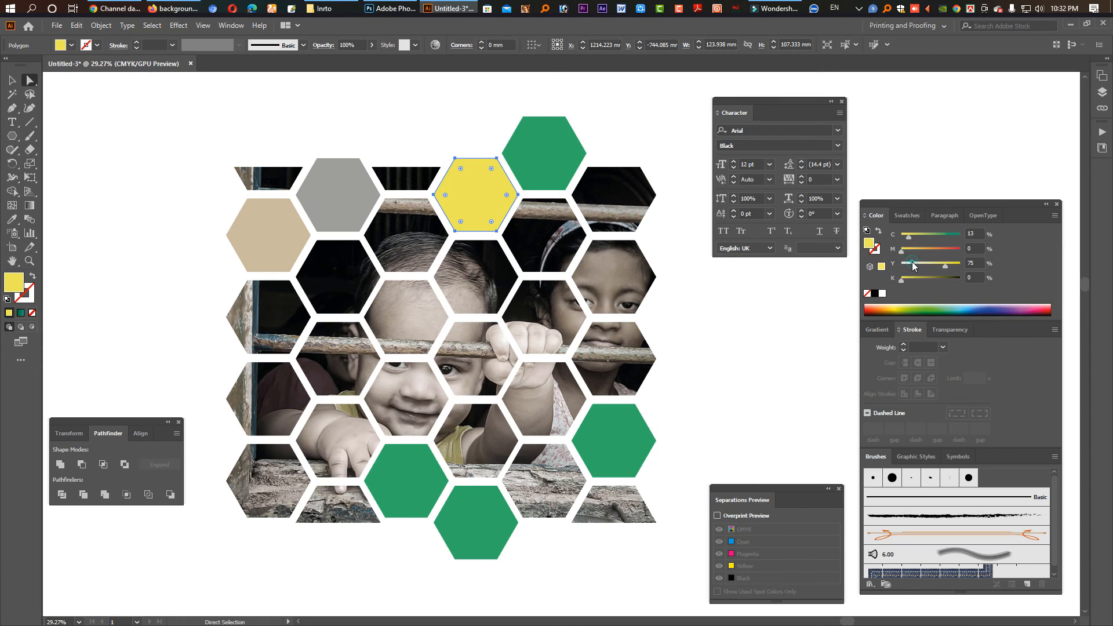
pyautogui.click(912, 264)
# Recolour the topmost green hexagon light mauve with about 25% cyan, 51% magenta and no yellow or black.
pyautogui.click(548, 159)
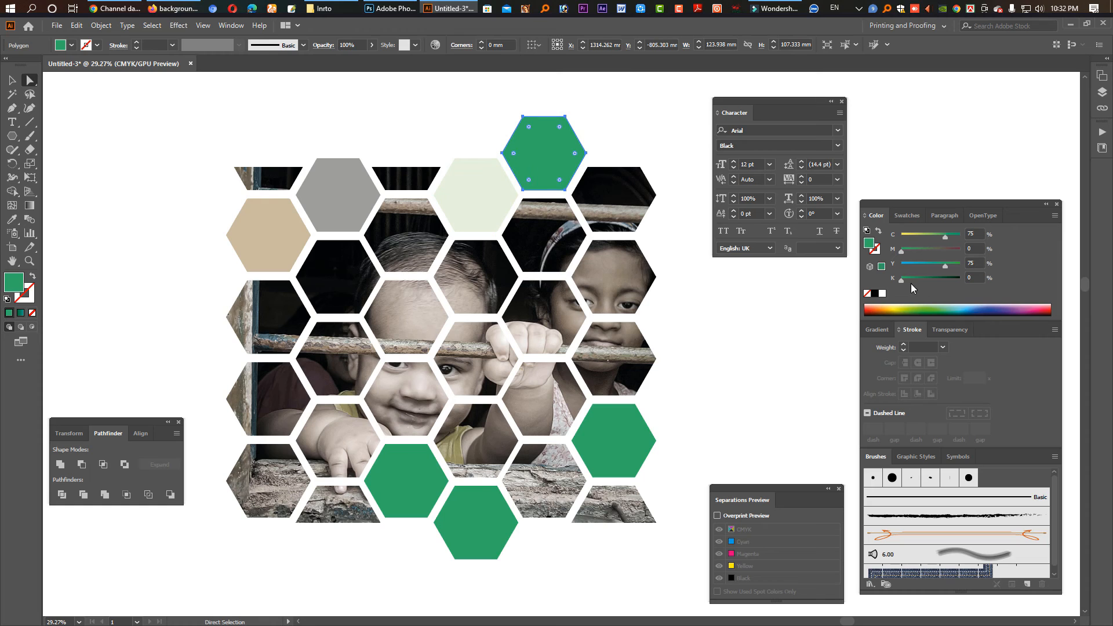
pyautogui.click(893, 307)
pyautogui.click(1018, 307)
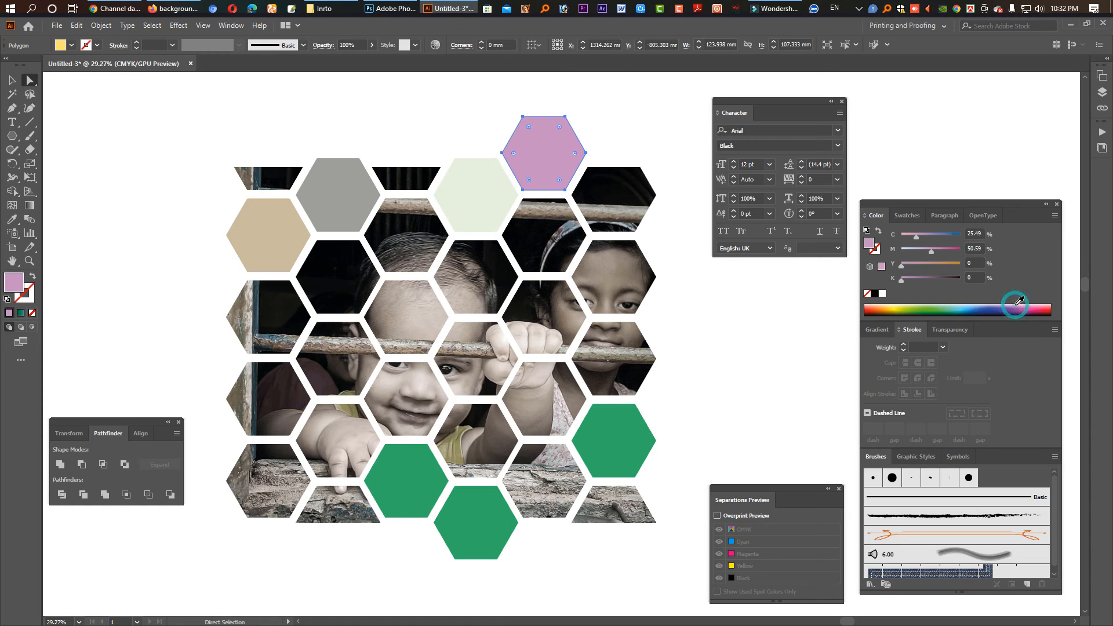
# Recolour the green hexagon at the honeycomb's right edge muted teal with 47% cyan, no magenta, 26% yellow and 35% black.
pyautogui.click(614, 440)
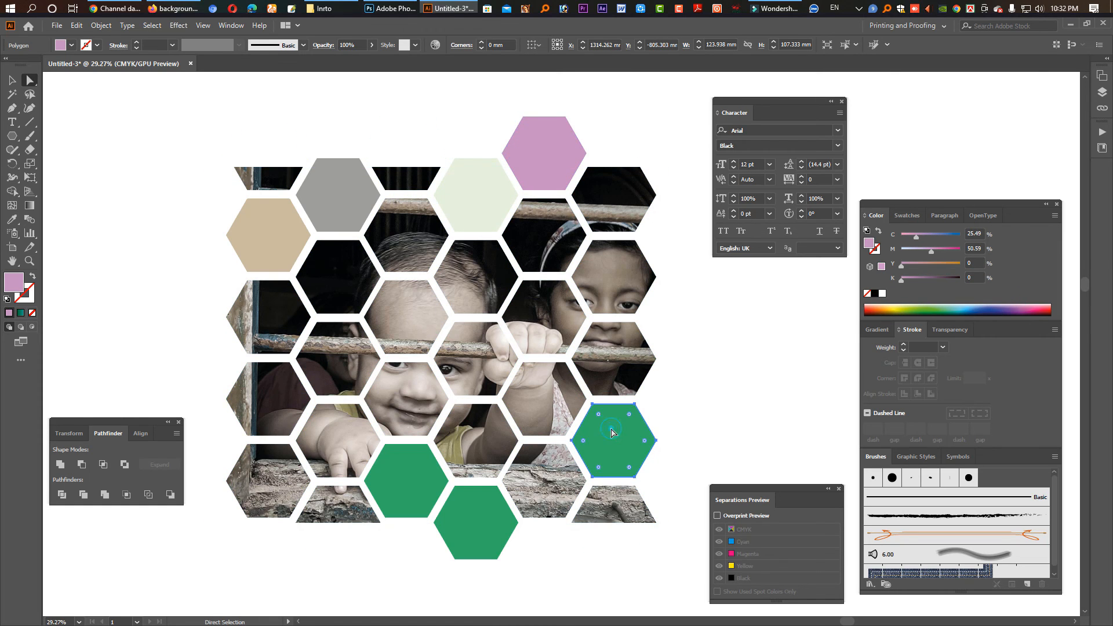
pyautogui.click(922, 280)
pyautogui.click(916, 263)
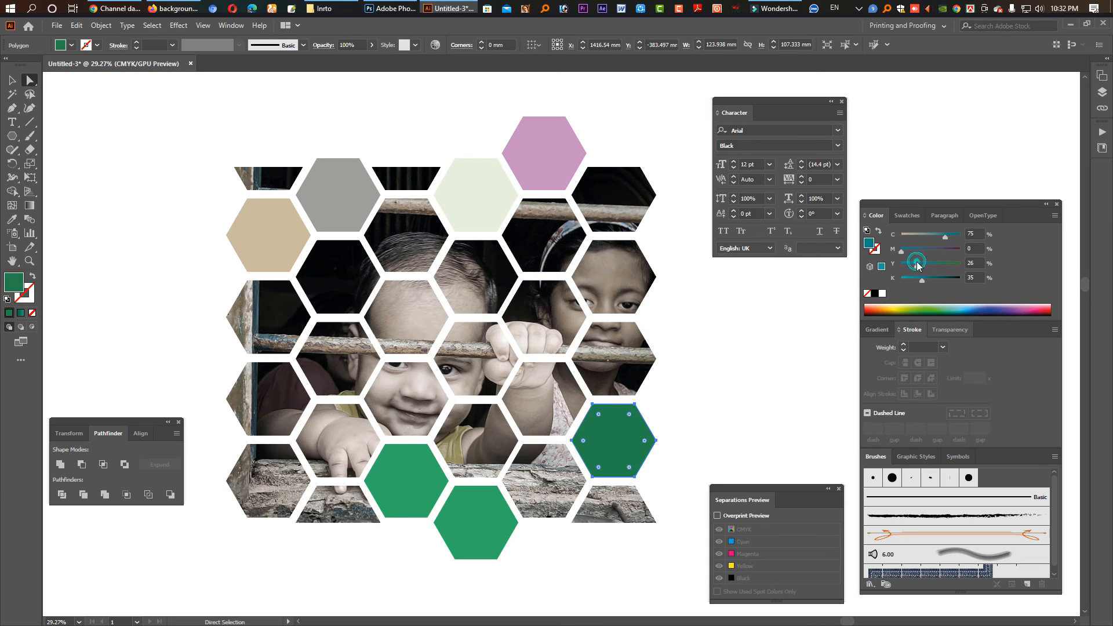
pyautogui.click(914, 235)
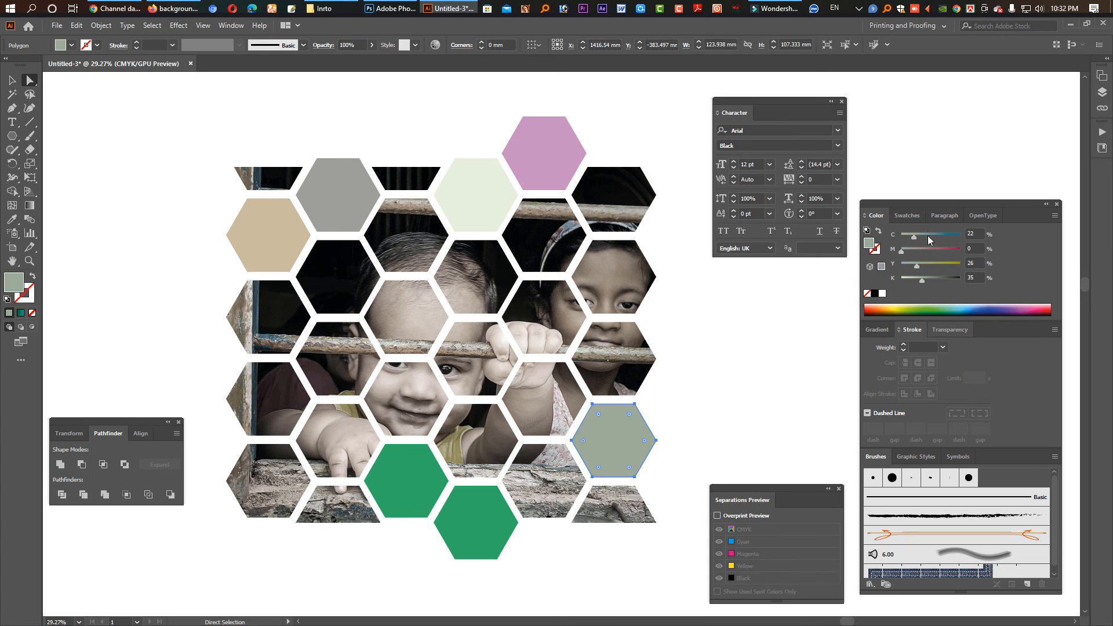
pyautogui.click(928, 235)
# Recolour the lowest green hexagon blue by setting magenta to 29% and yellow to 25%.
pyautogui.click(479, 524)
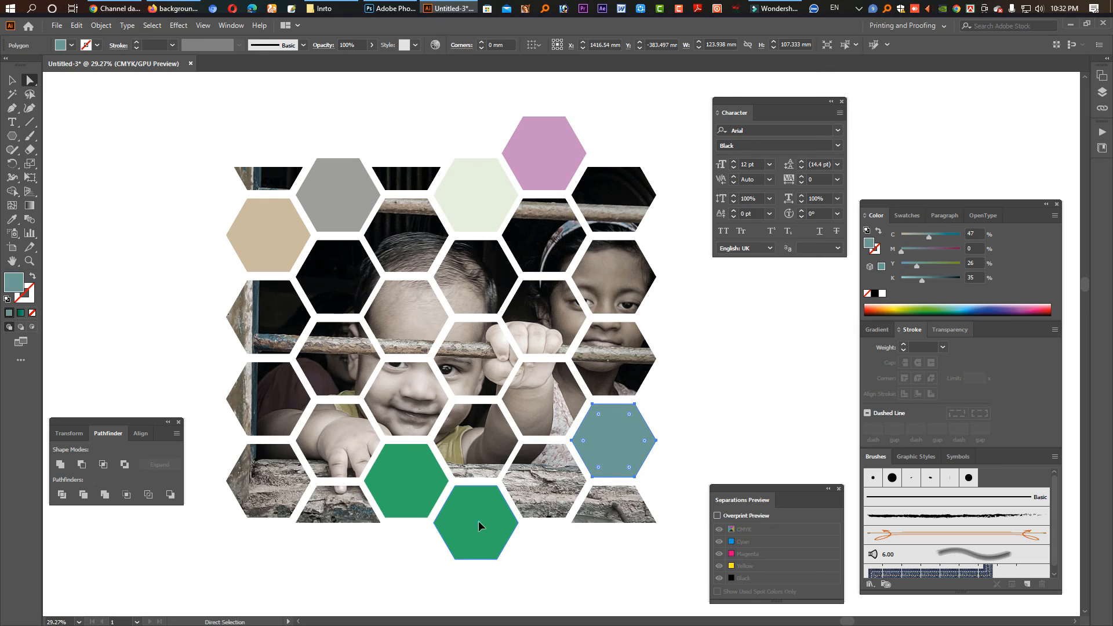
pyautogui.click(918, 250)
pyautogui.click(915, 265)
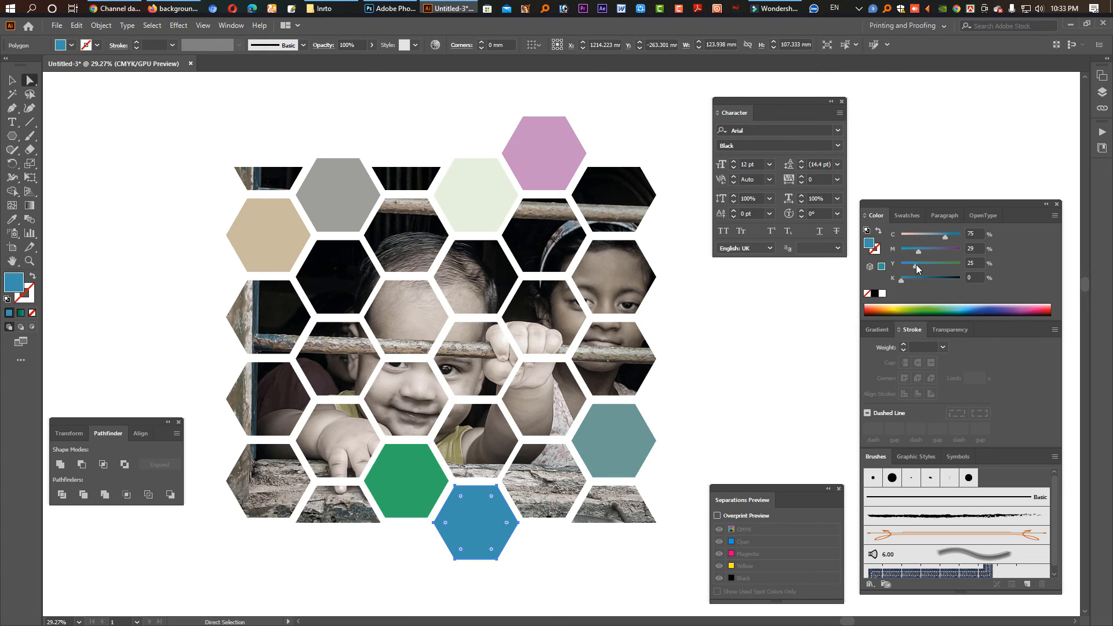
# Recolour the last green hexagon grey by sampling the fill of the upper grey hexagon with the Eyedropper.
pyautogui.click(413, 478)
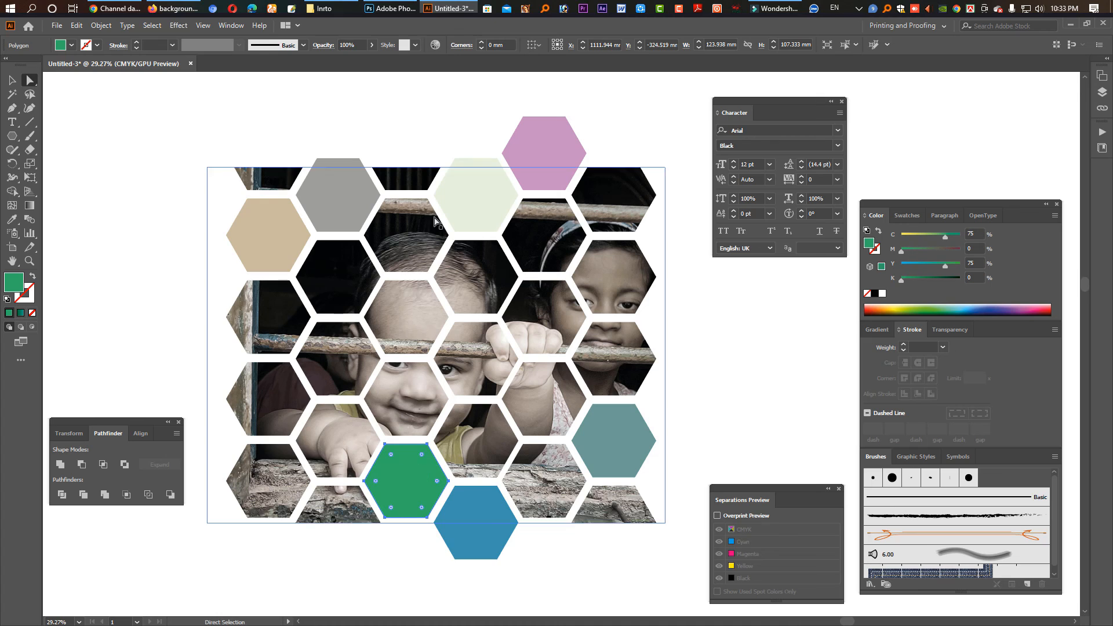
pyautogui.press('i')
pyautogui.click(328, 203)
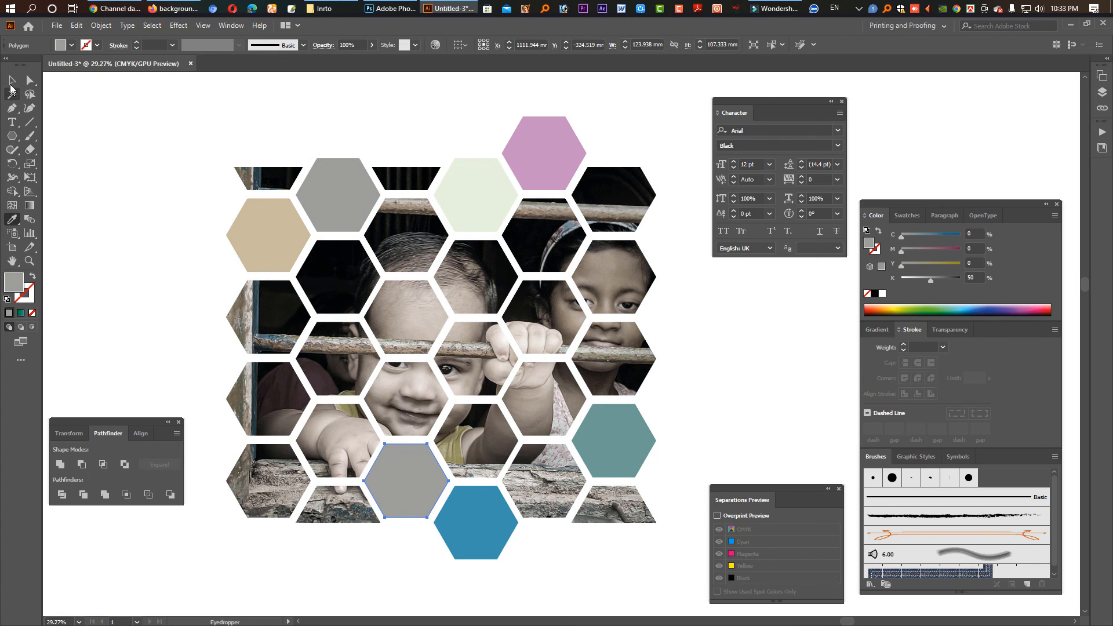
# Return to the Selection tool, hide the panels and deselect the artwork to view the whole honeycomb design.
pyautogui.click(11, 80)
pyautogui.press('Tab')
pyautogui.scroll(-3, 724, 363)
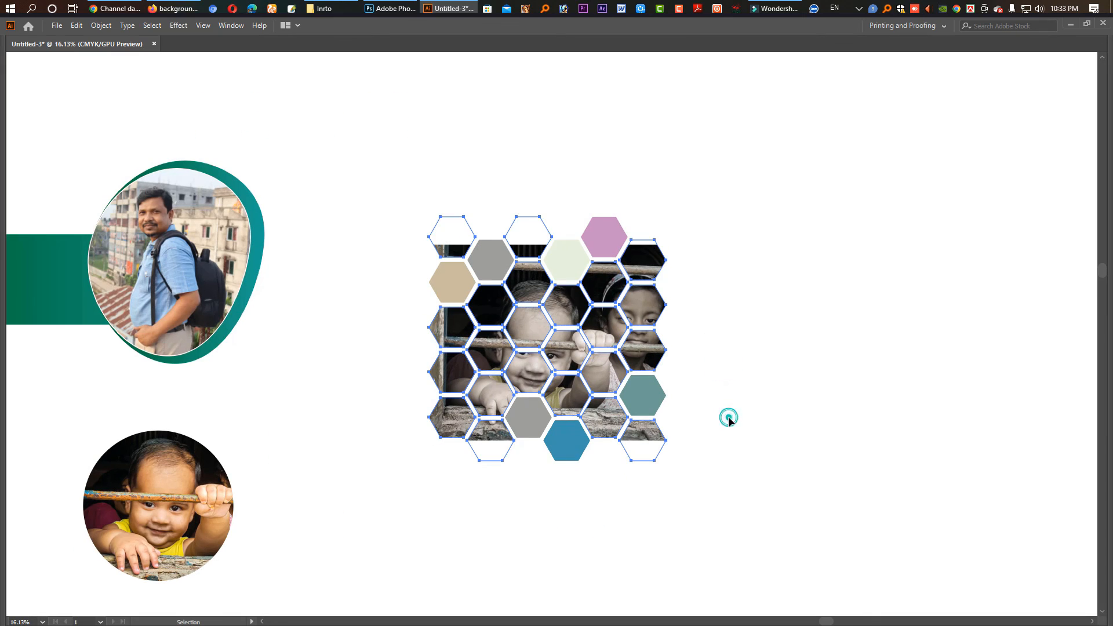
pyautogui.moveTo(758, 493); pyautogui.dragTo(383, 206)
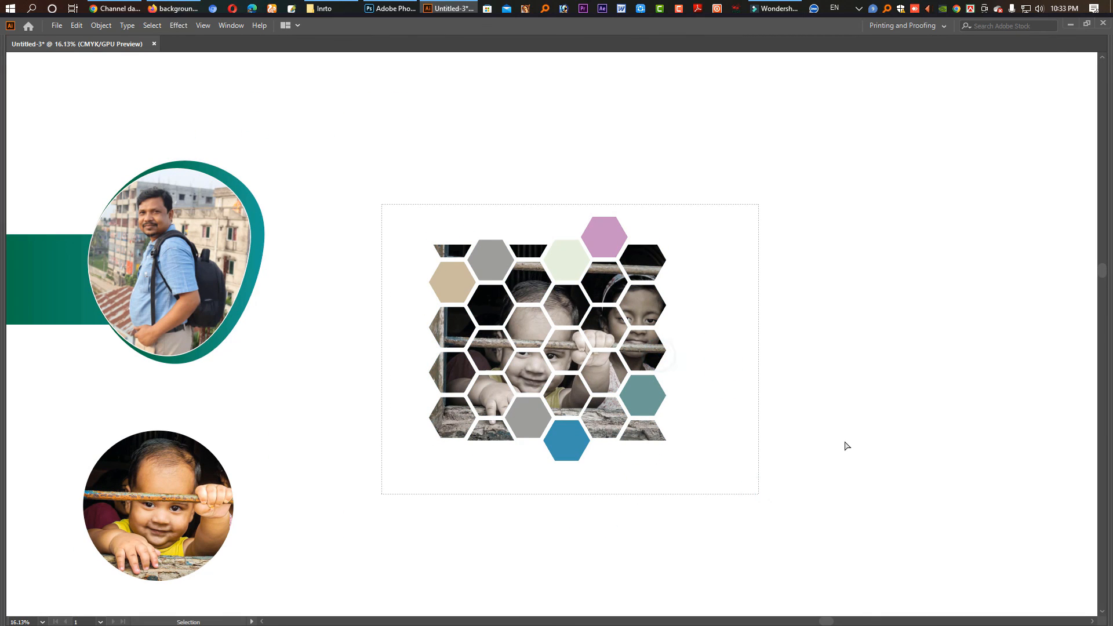
pyautogui.click(796, 454)
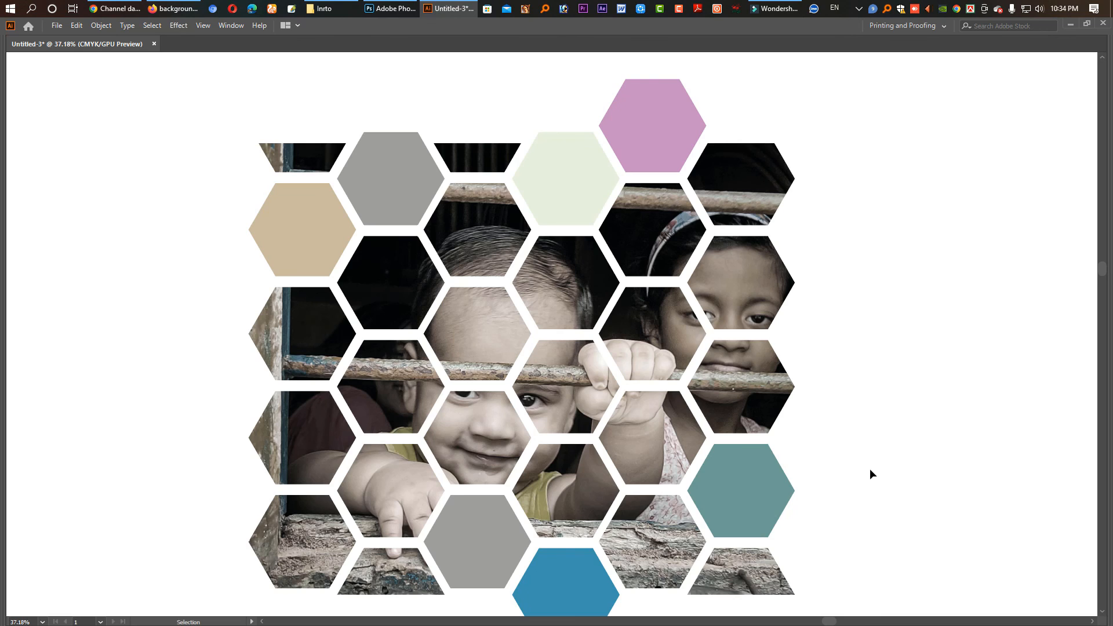